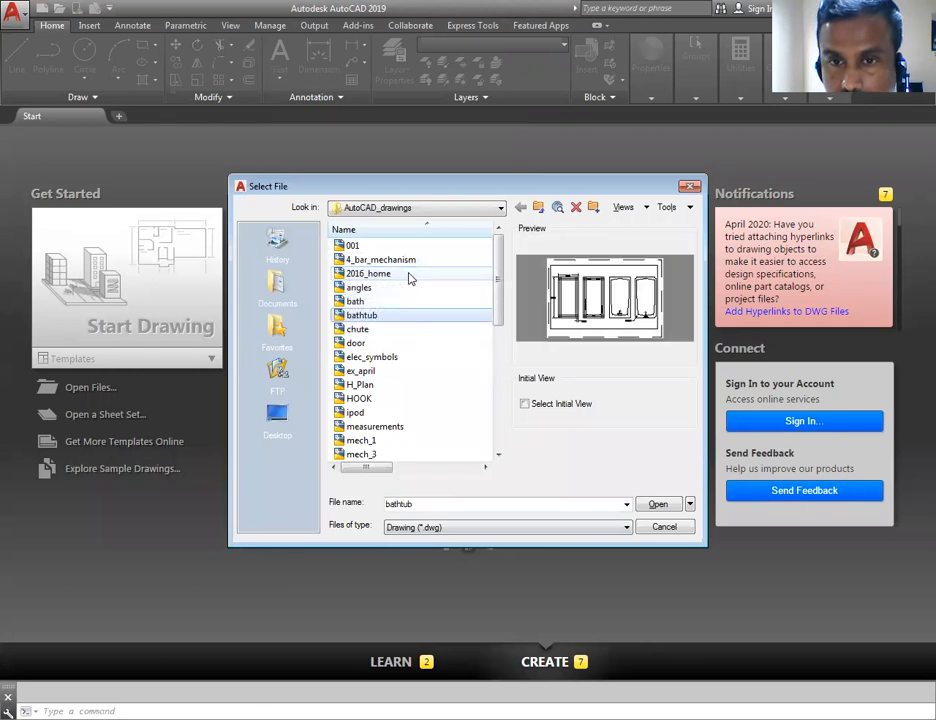
- Open the SPANNER drawing from the AutoCAD_drawings folder and dismiss the unresolved references dialog
key("Down")
key("Down")
key("Down")
key("Down")
key("Down")
key("Down")
key("Down")
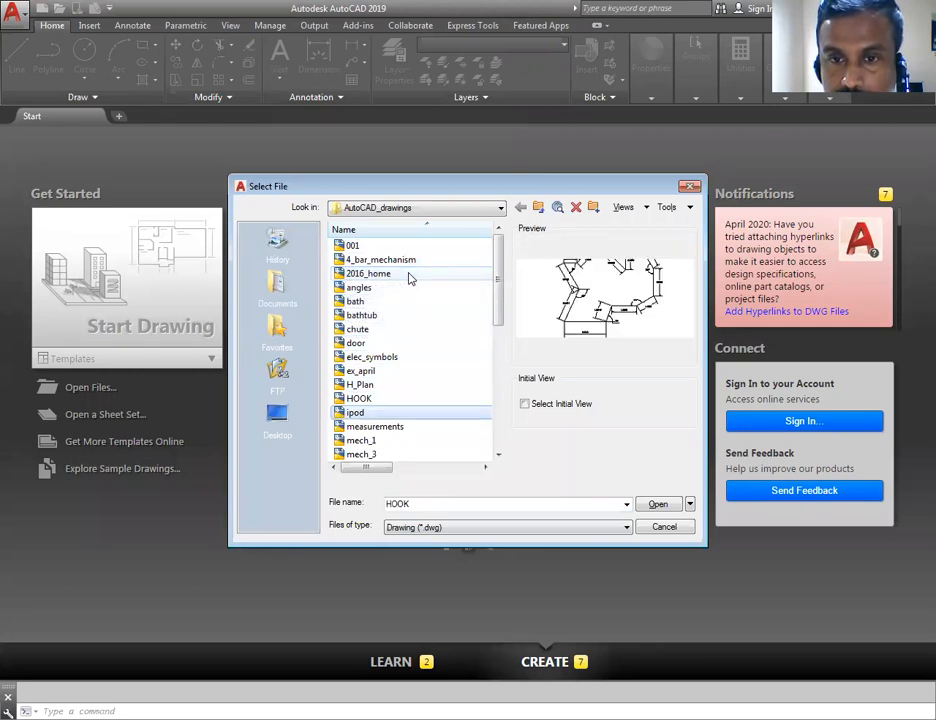
key("Down")
key("Down")
key("Down")
key("Down")
key("Down")
key("Down")
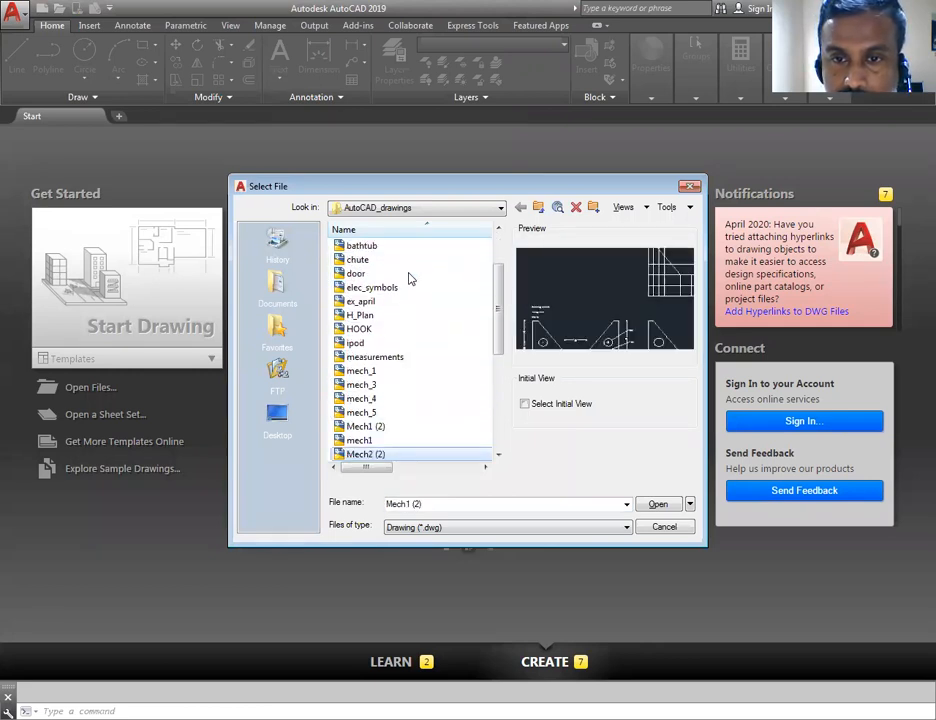
key("Down")
key("Down")
key("Down")
key("Down")
key("Down")
key("Down")
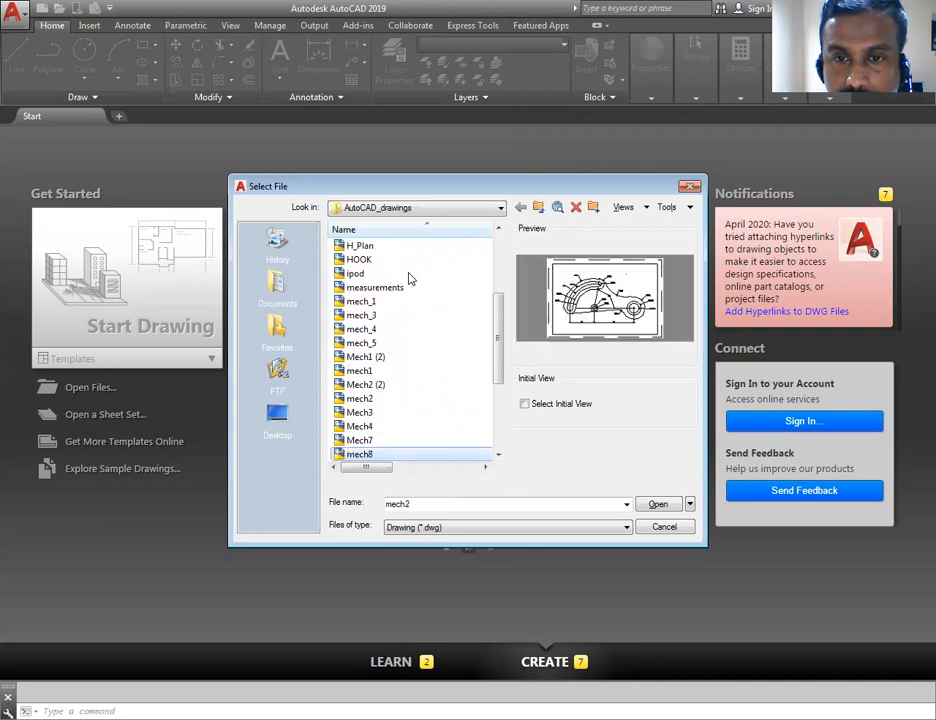
key("Down")
key("Down")
key("Down")
key("Down")
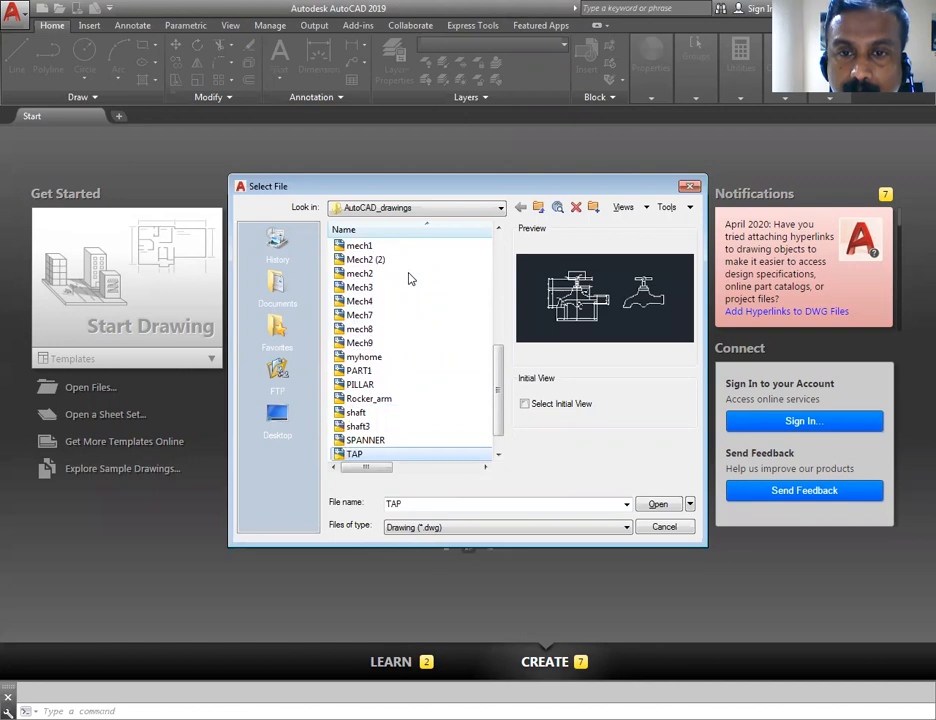
key("Down")
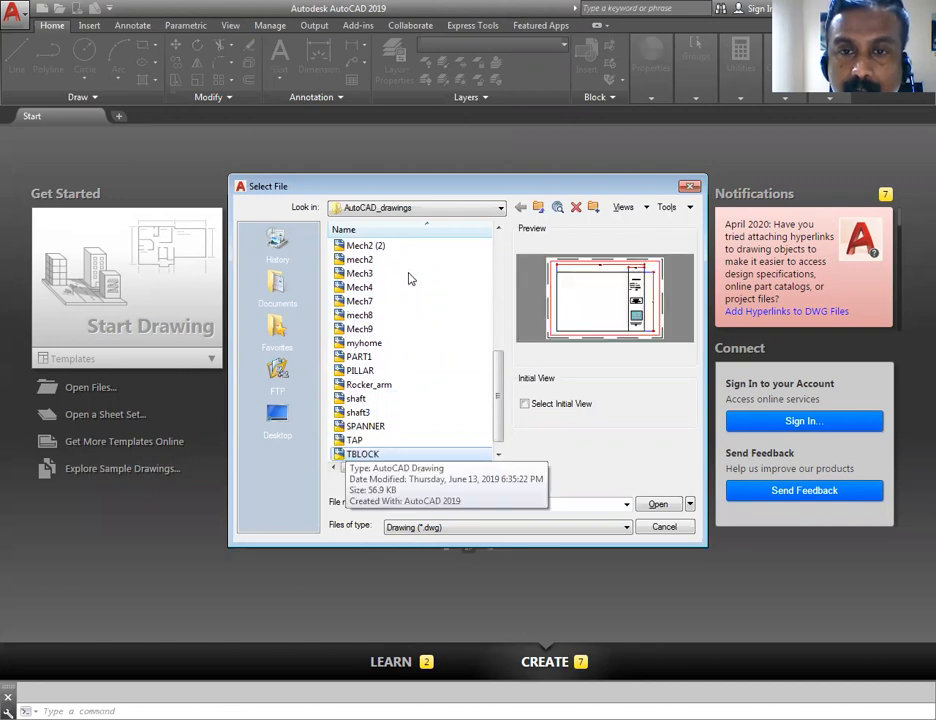
key("Up")
key("Up")
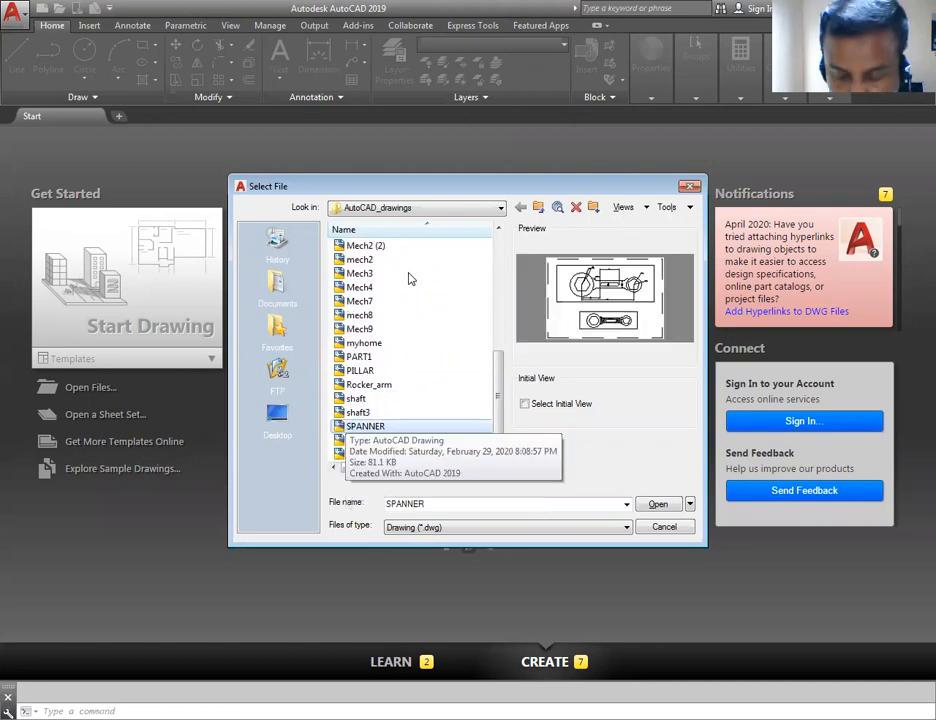
key("Return")
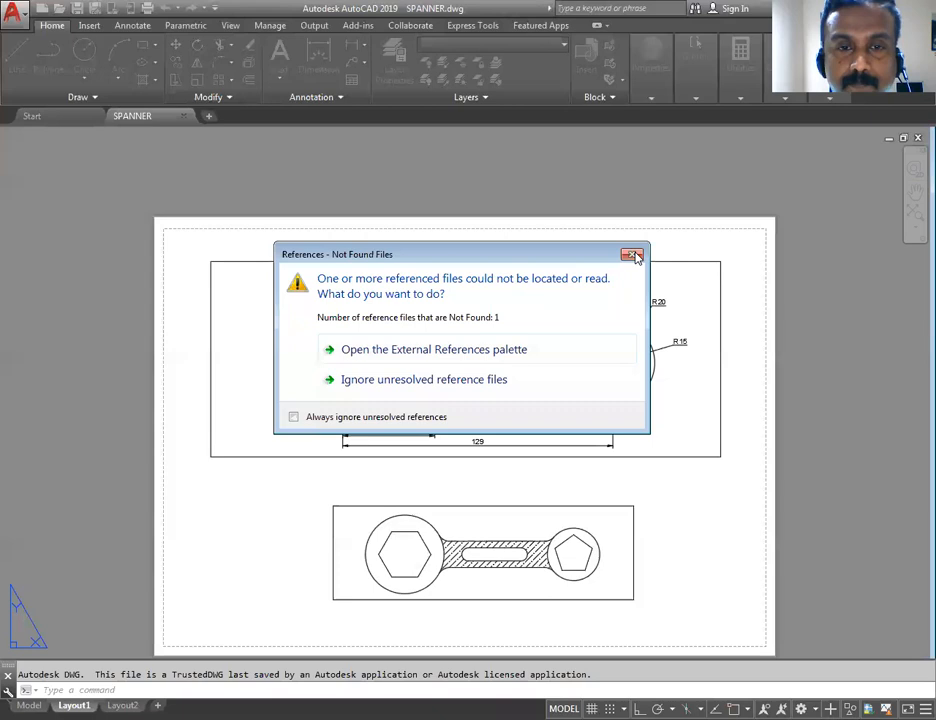
left_click(635, 254)
- Examine the dimensioned spanner view and the hatched view below it on Layout1
mouse_move(723, 543)
middle_mouse_down()
mouse_move(719, 461)
mouse_move(728, 493)
middle_mouse_up()
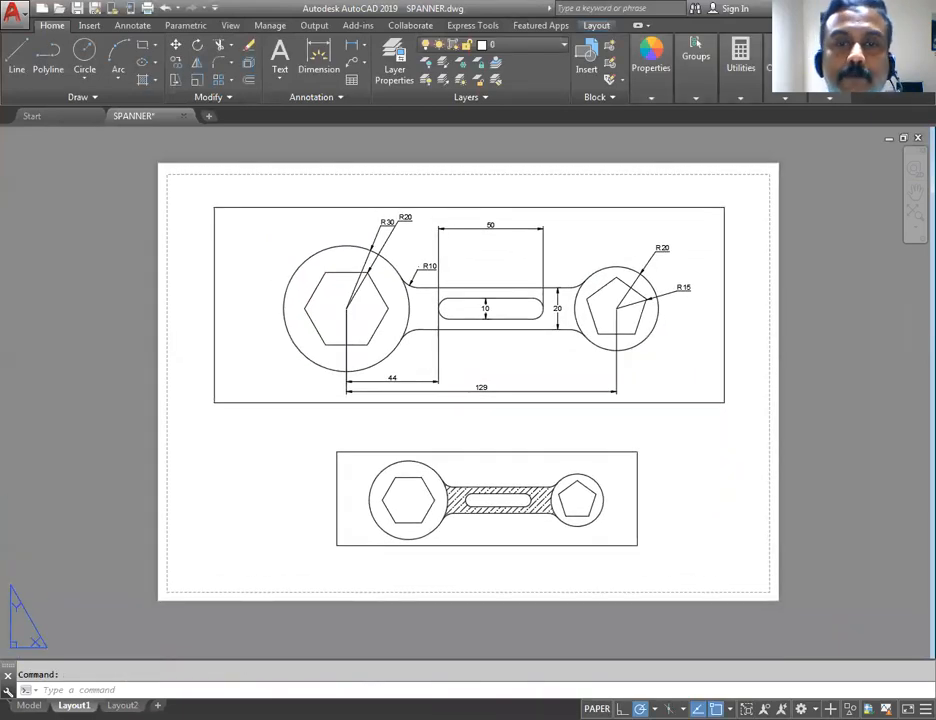
scroll(495, 502, "up", 4)
mouse_move(496, 510)
middle_mouse_down()
mouse_move(494, 417)
mouse_move(499, 487)
mouse_move(482, 567)
middle_mouse_up()
scroll(477, 452, "down", 4)
scroll(464, 413, "up", 4)
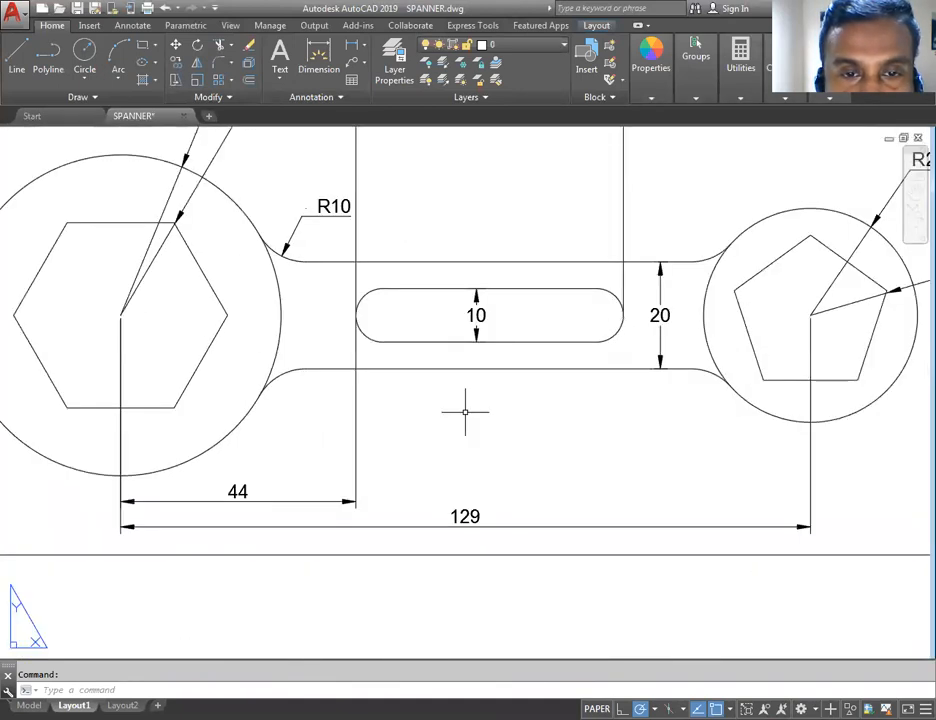
scroll(460, 406, "down", 2)
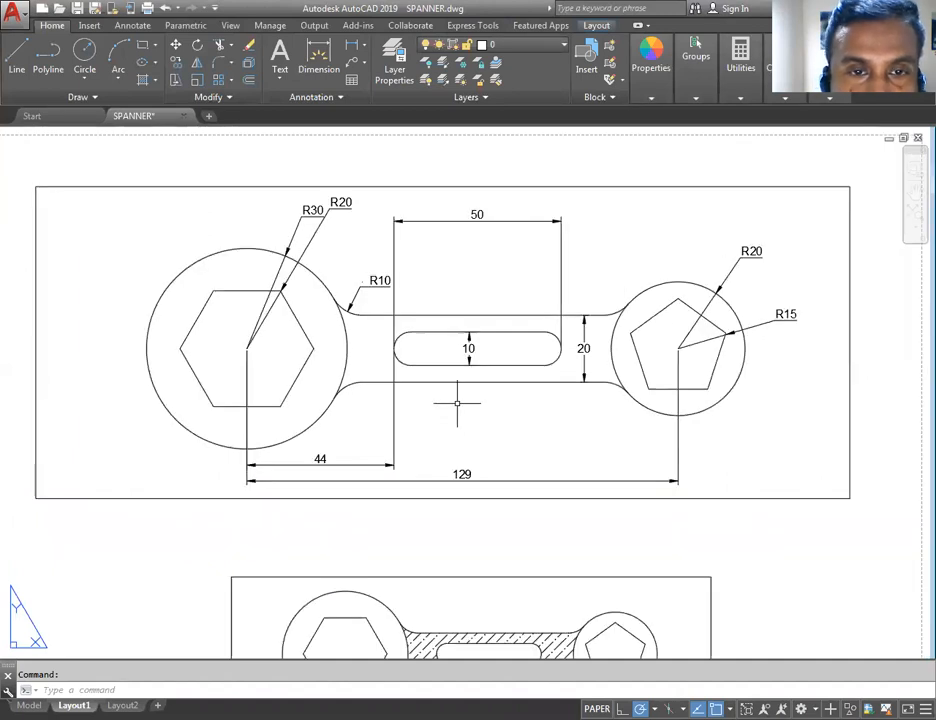
scroll(510, 365, "down", 2)
middle_click_drag(510, 365, 503, 312)
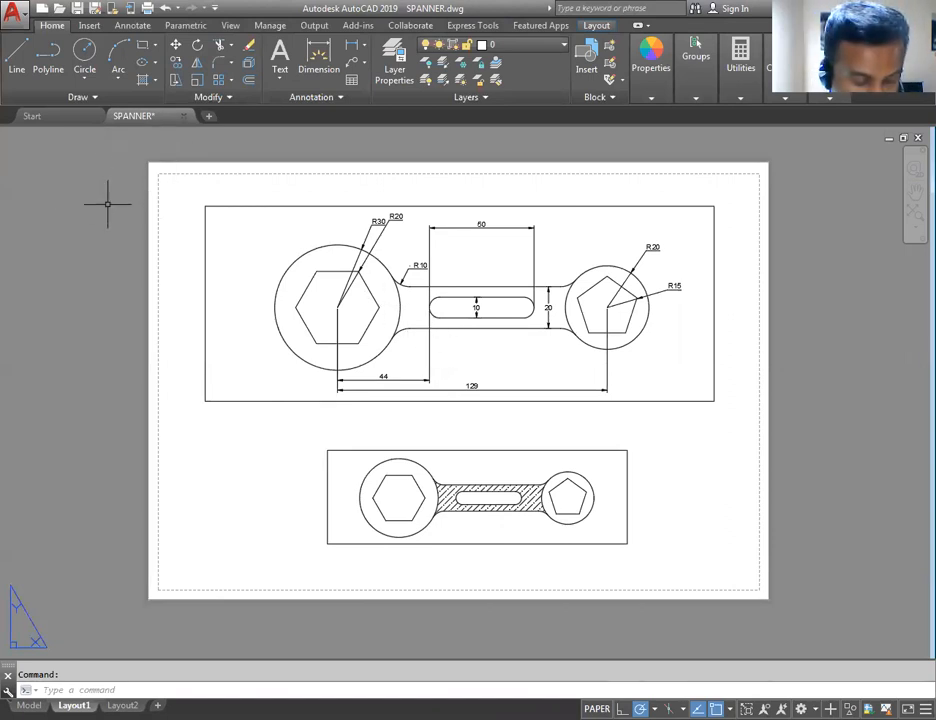
- Create a new metric drawing without a template
key("ctrl+n")
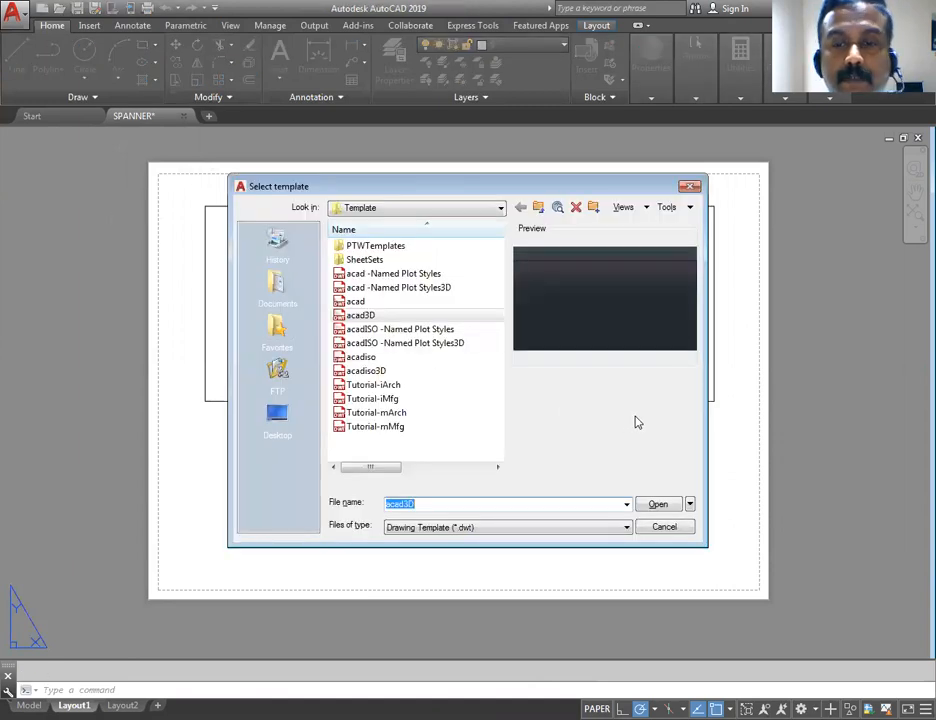
left_click(690, 504)
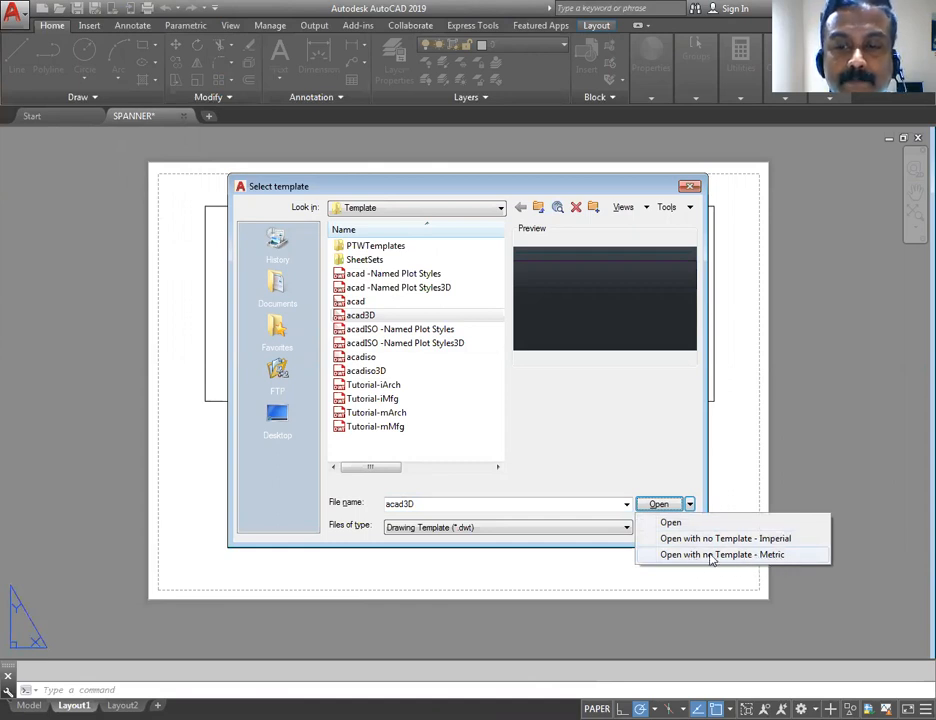
left_click(781, 556)
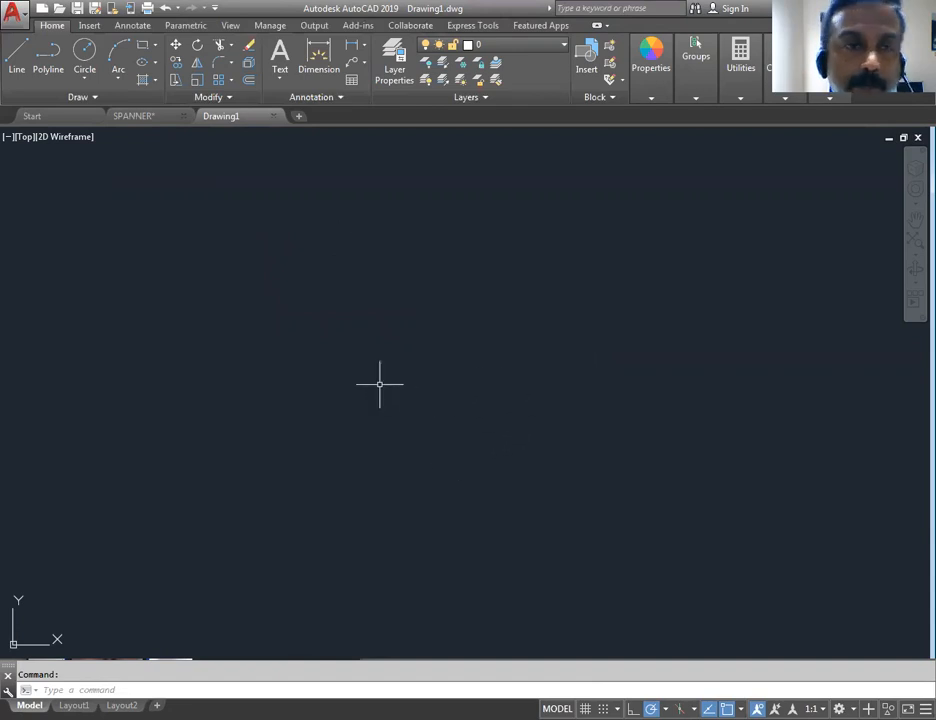
- Inspect the hexagon inside the spanner's large end in the SPANNER drawing, and return to Drawing1
left_click(135, 119)
scroll(345, 313, "up", 7)
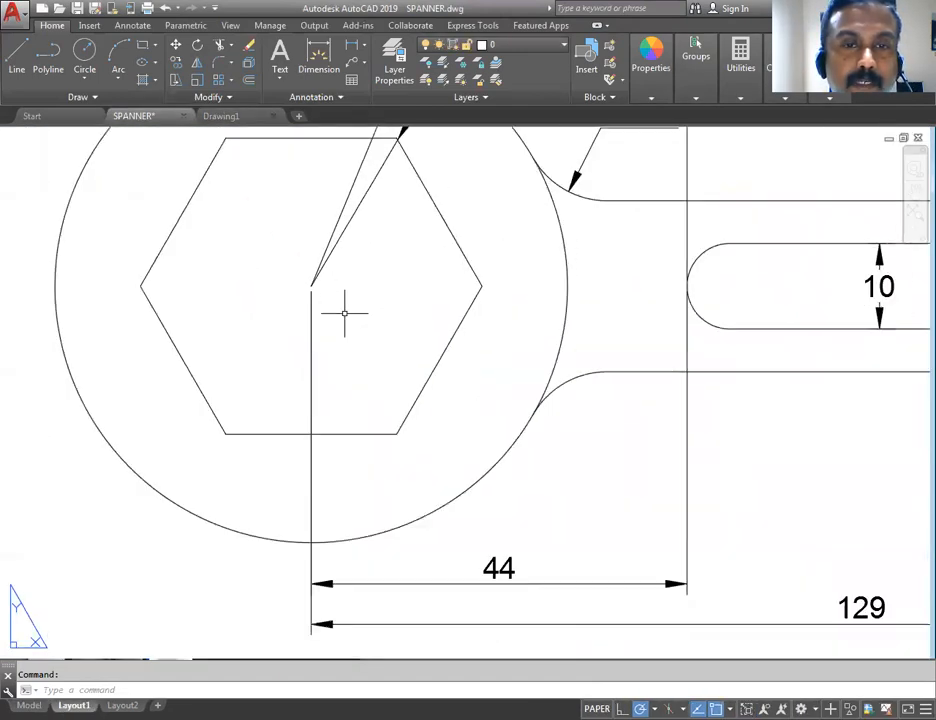
mouse_move(226, 170)
middle_mouse_down()
mouse_move(234, 207)
mouse_move(261, 207)
middle_mouse_up()
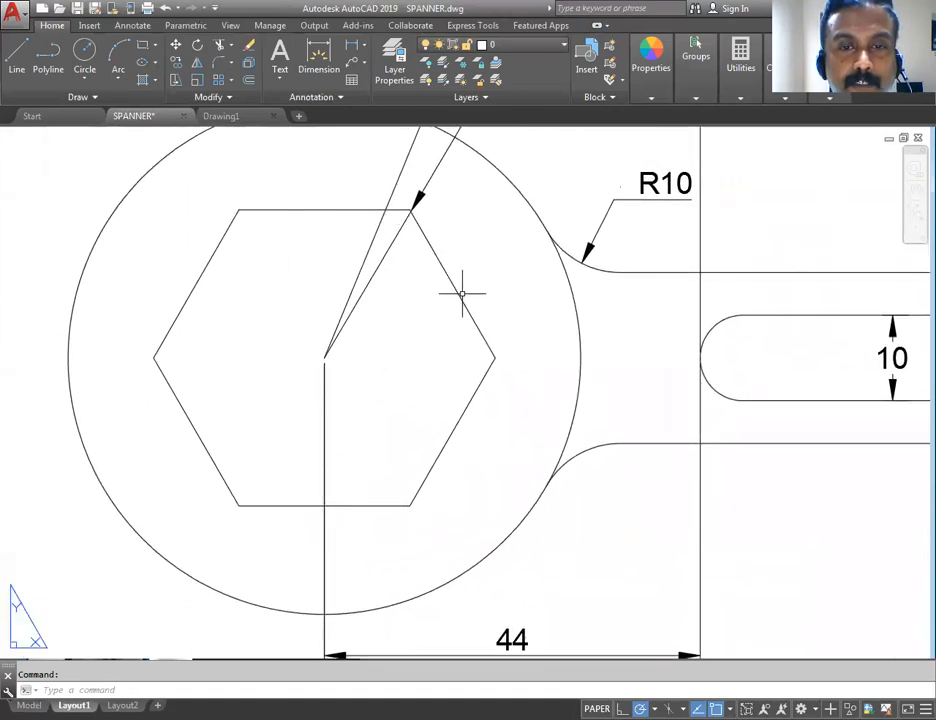
left_click(224, 116)
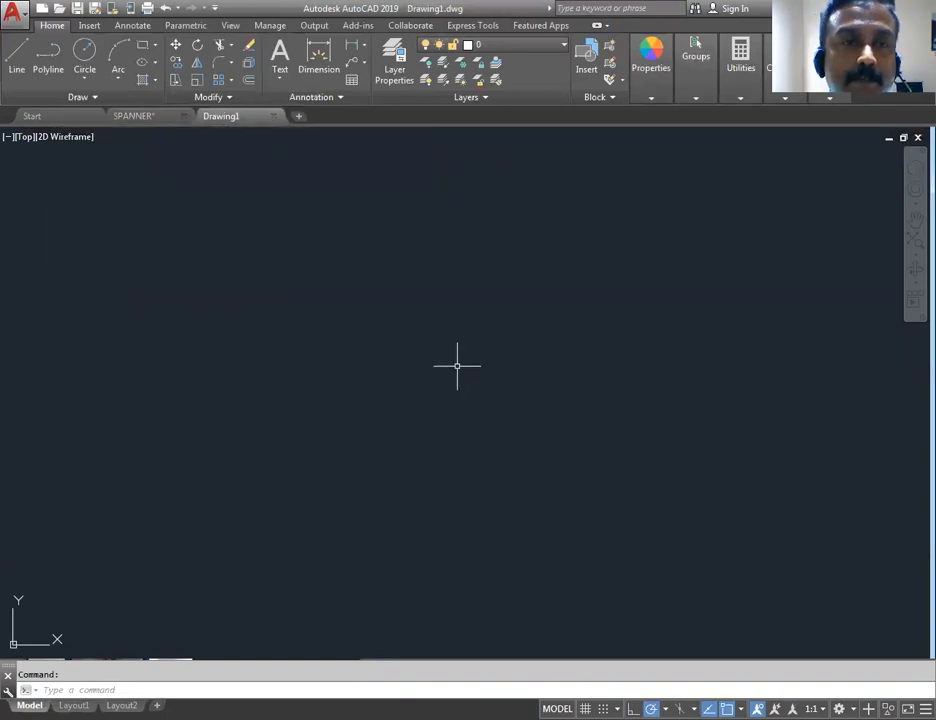
- Draw a circle with a radius of 75 near the middle of the empty drawing
left_click(85, 79)
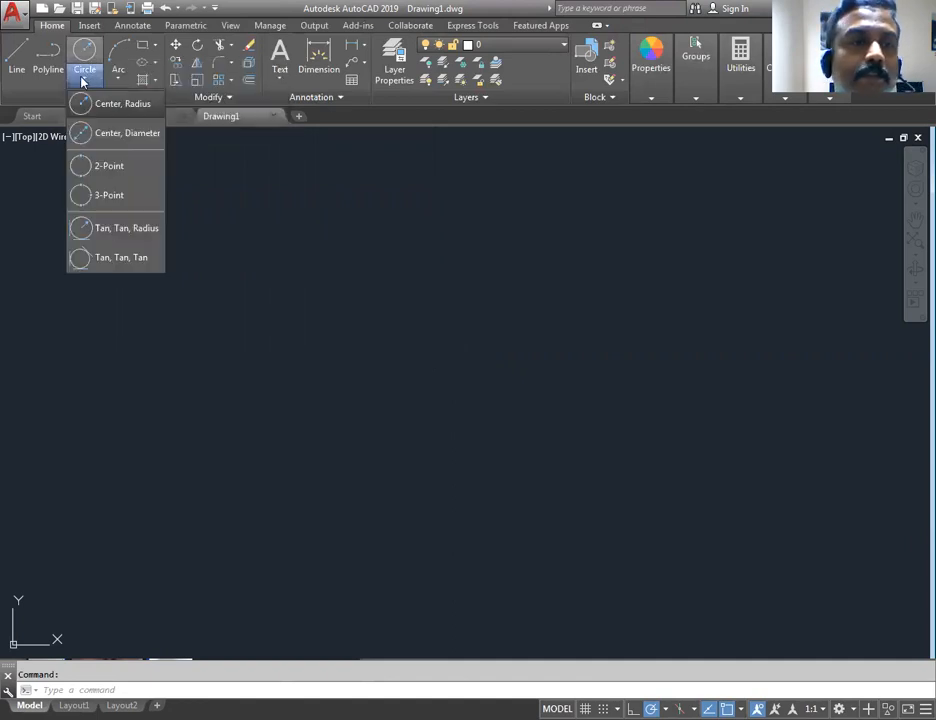
left_click(137, 106)
left_click(425, 407)
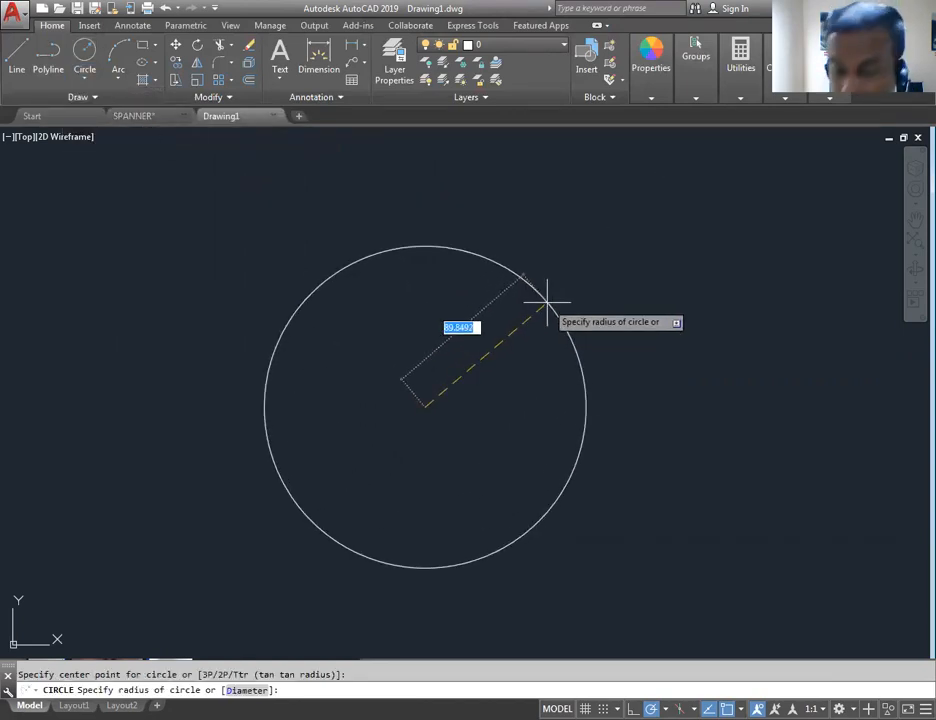
type("75")
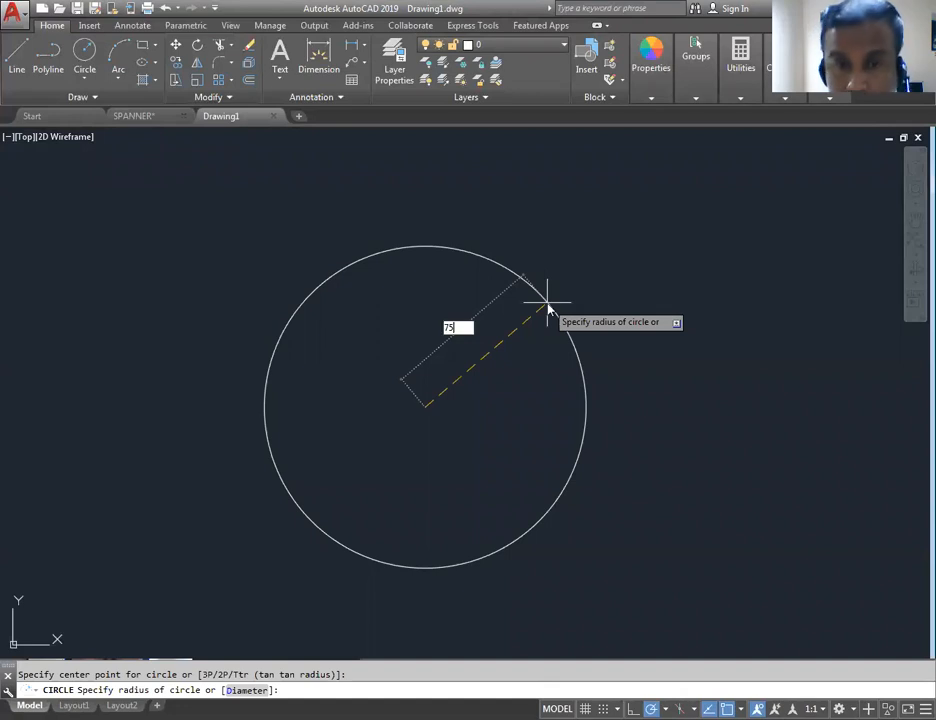
key("Return")
middle_click_drag(423, 416, 418, 394)
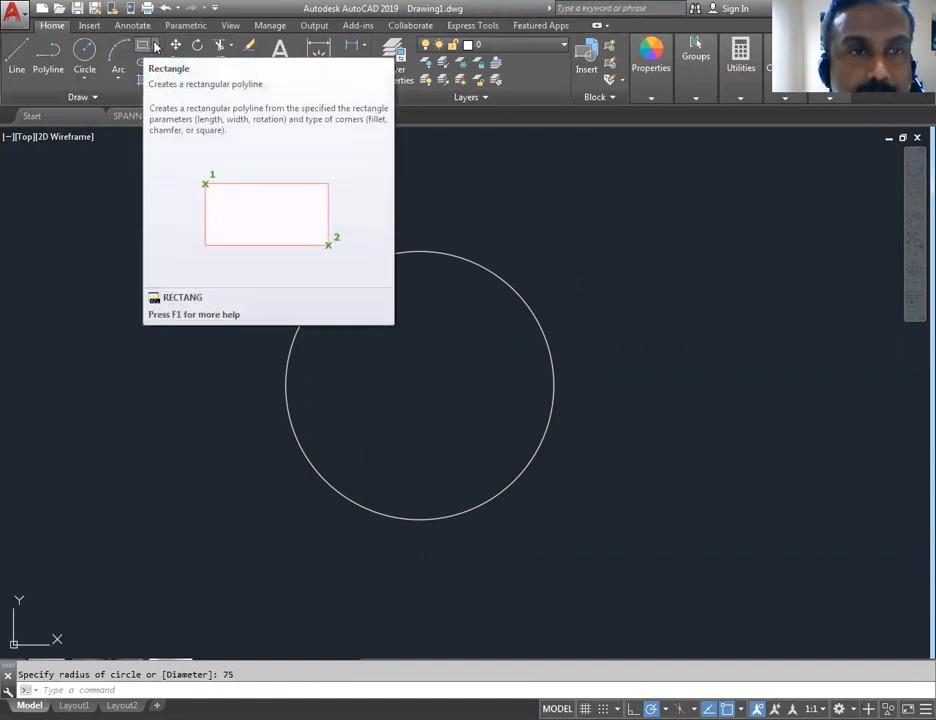
- Draw a six-sided polygon centred on the circle, using the Inscribed in circle option with a radius of 75
left_click(155, 45)
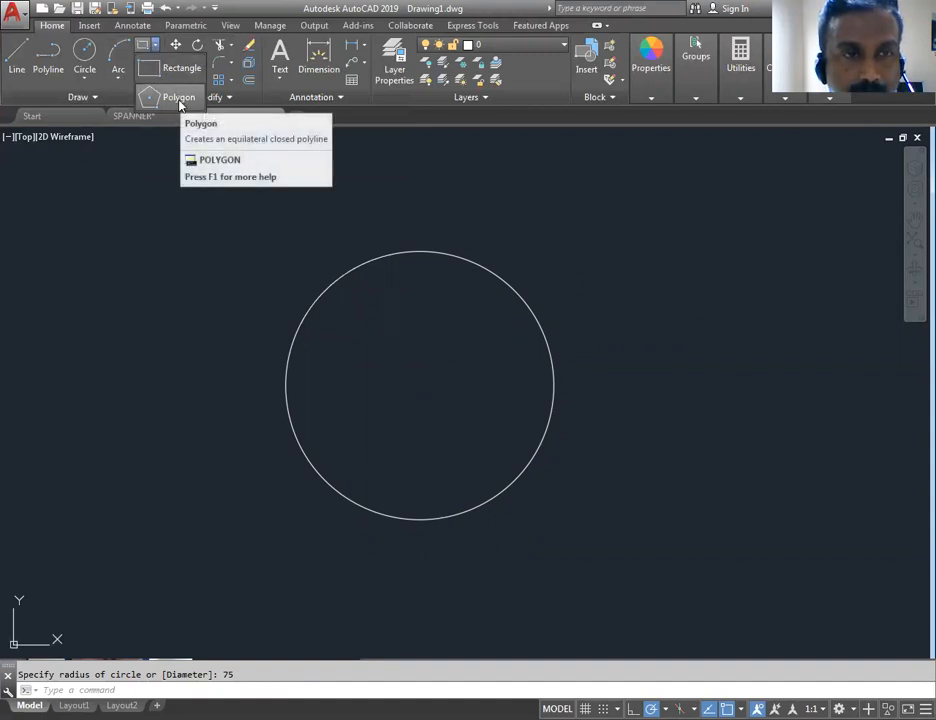
left_click(88, 97)
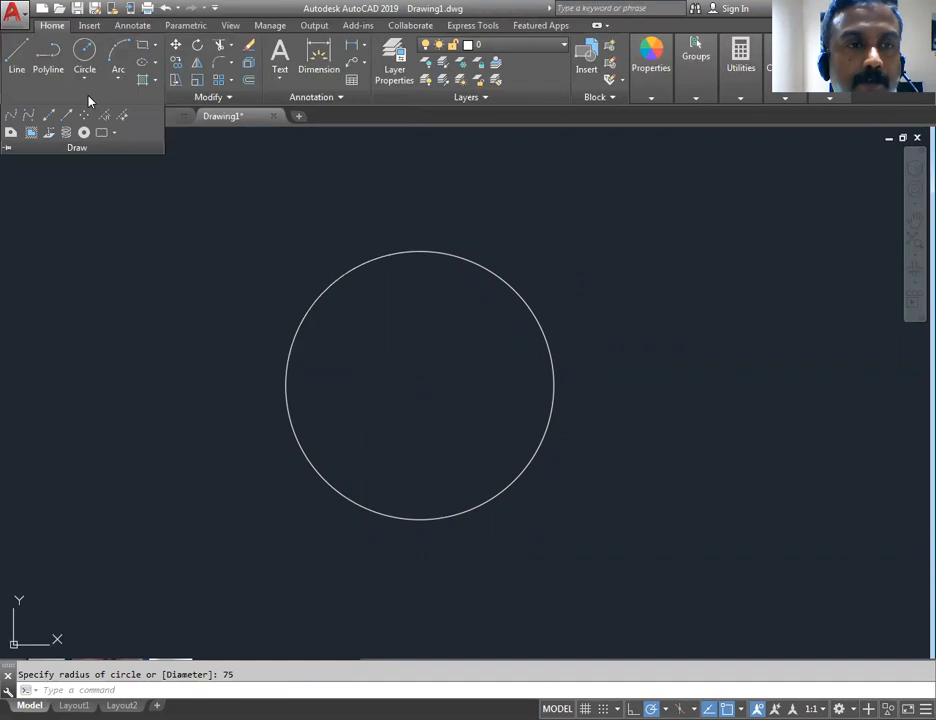
left_click(156, 47)
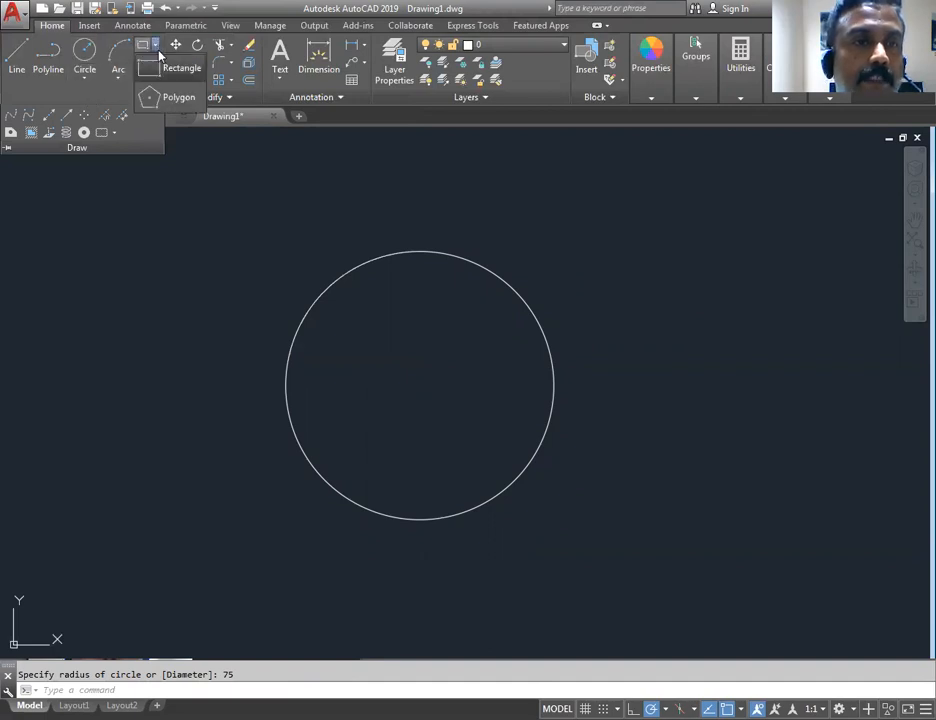
left_click(176, 97)
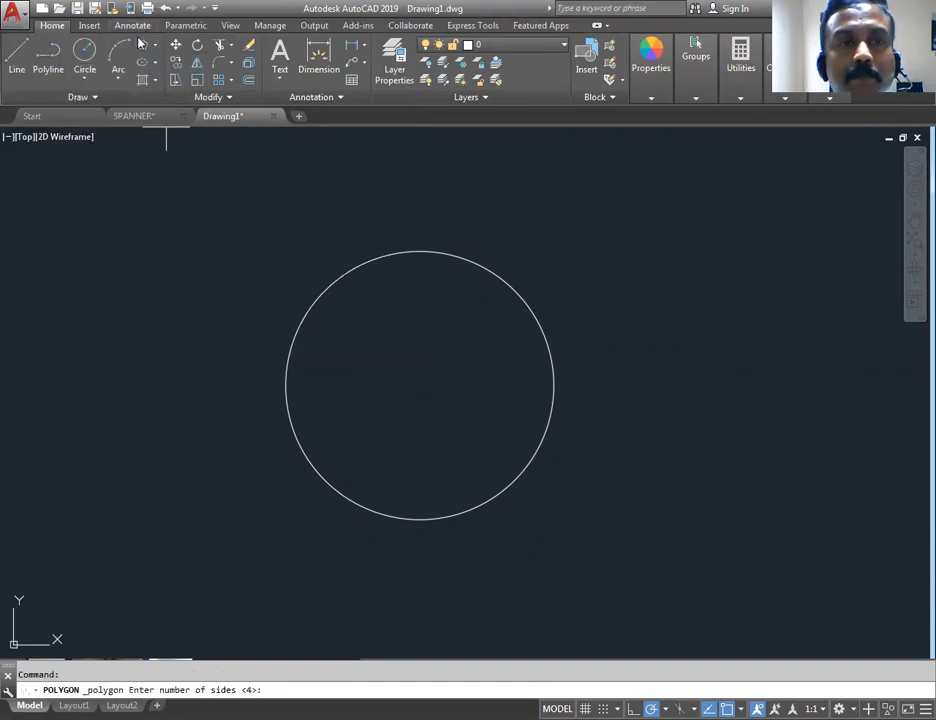
left_click(156, 45)
left_click(188, 98)
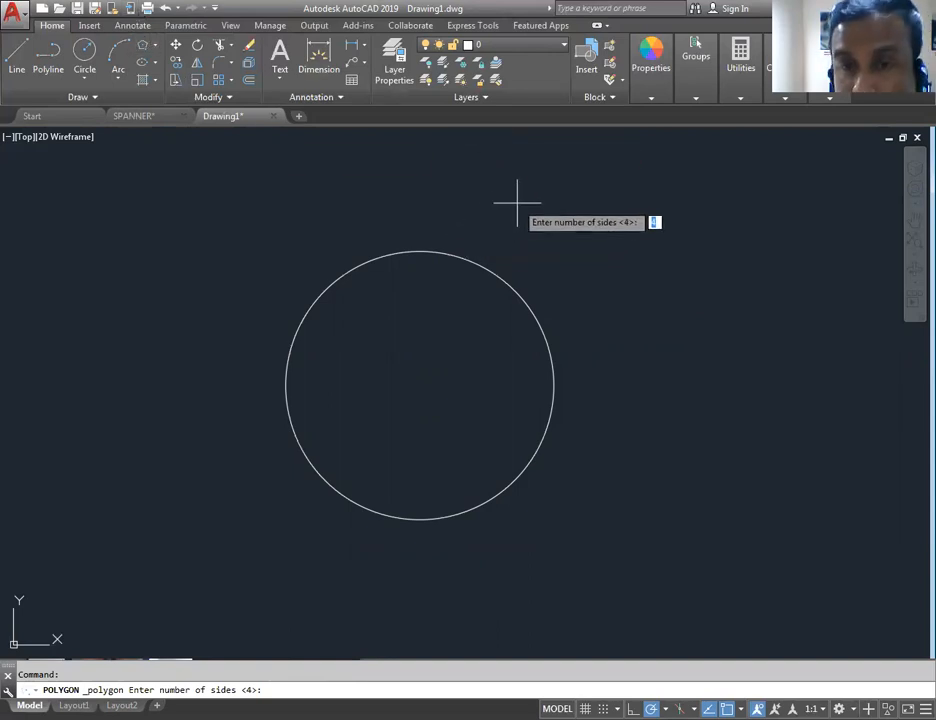
type("6")
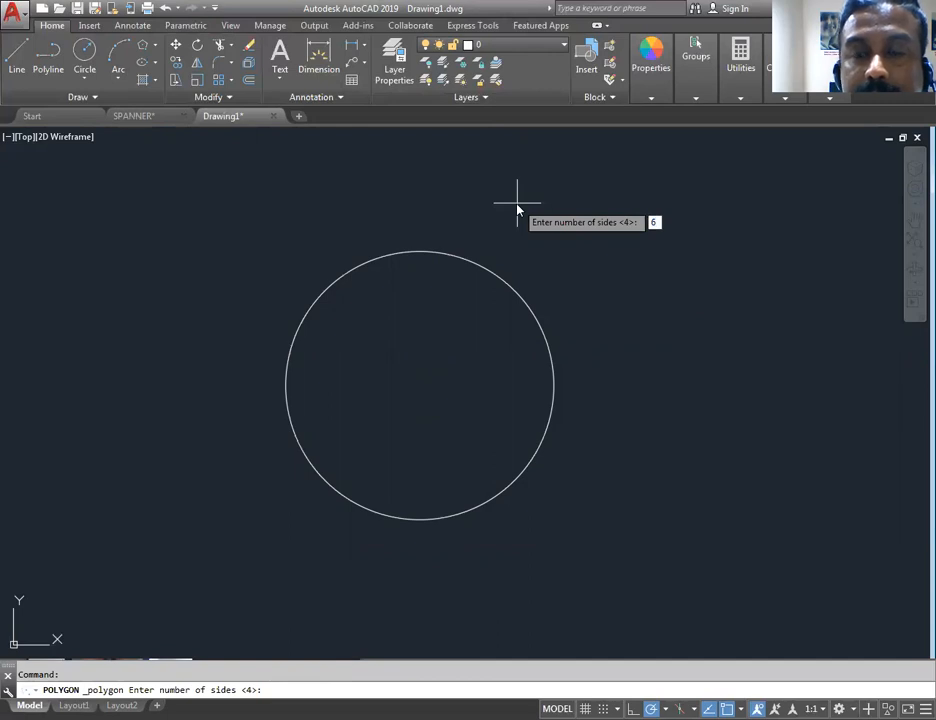
key("Return")
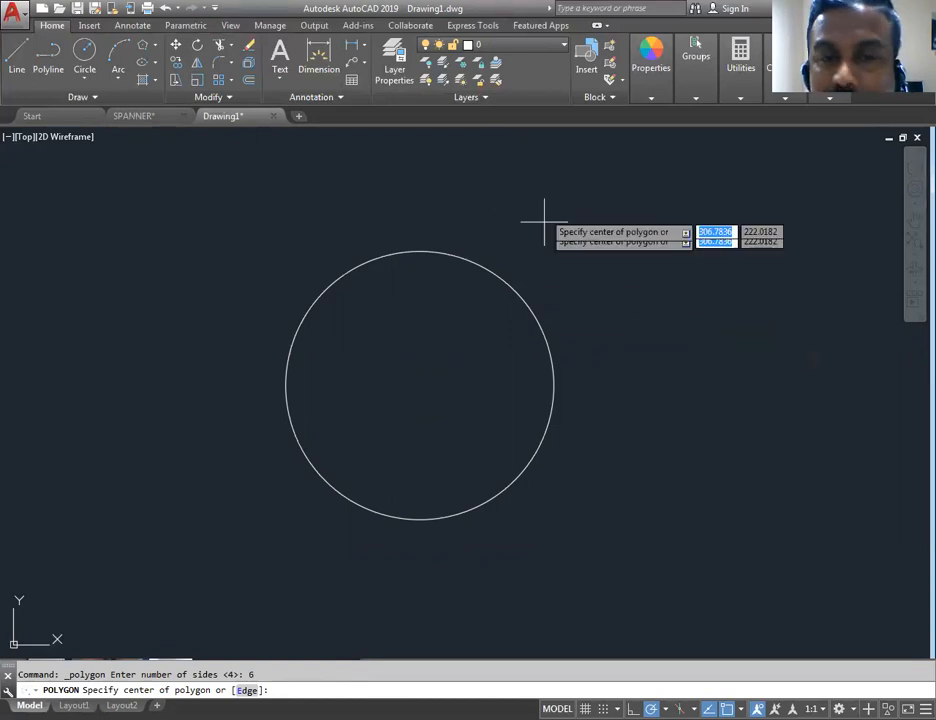
left_click(420, 385)
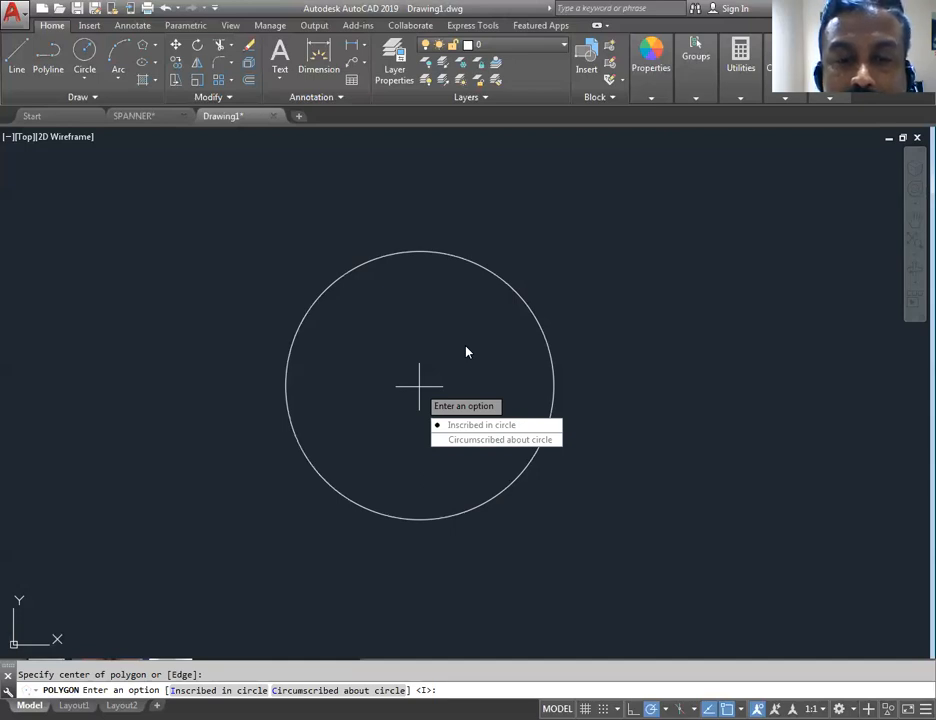
left_click(464, 427)
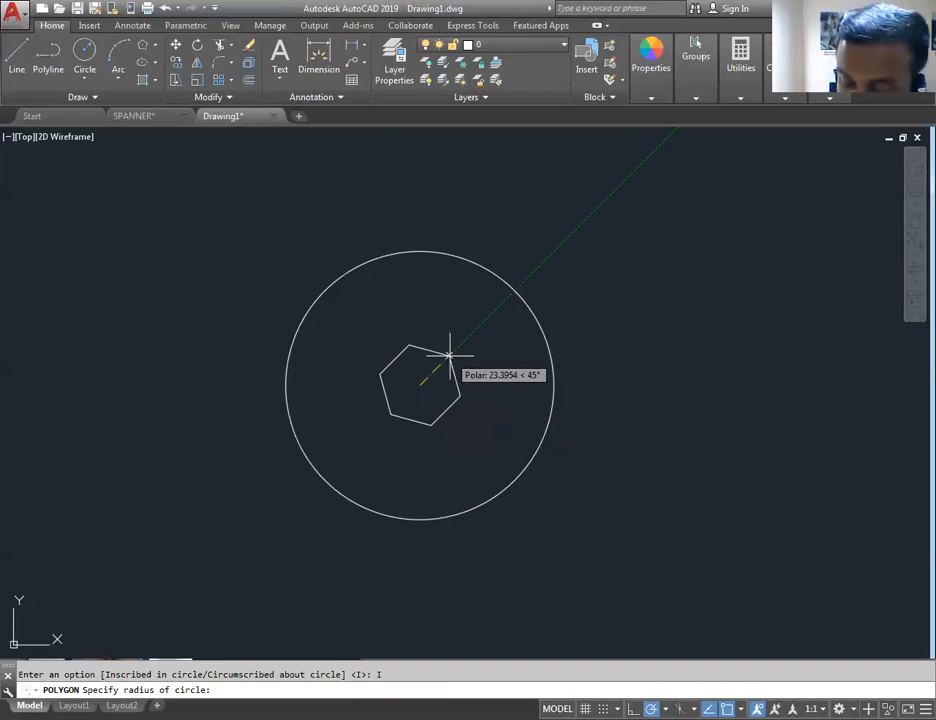
type("7")
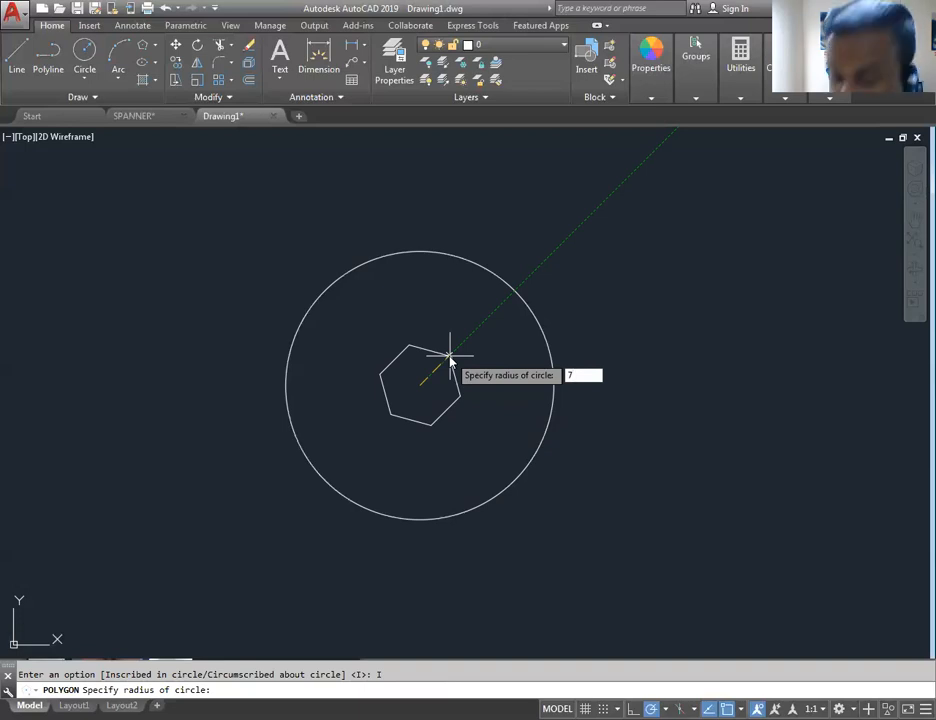
type("5")
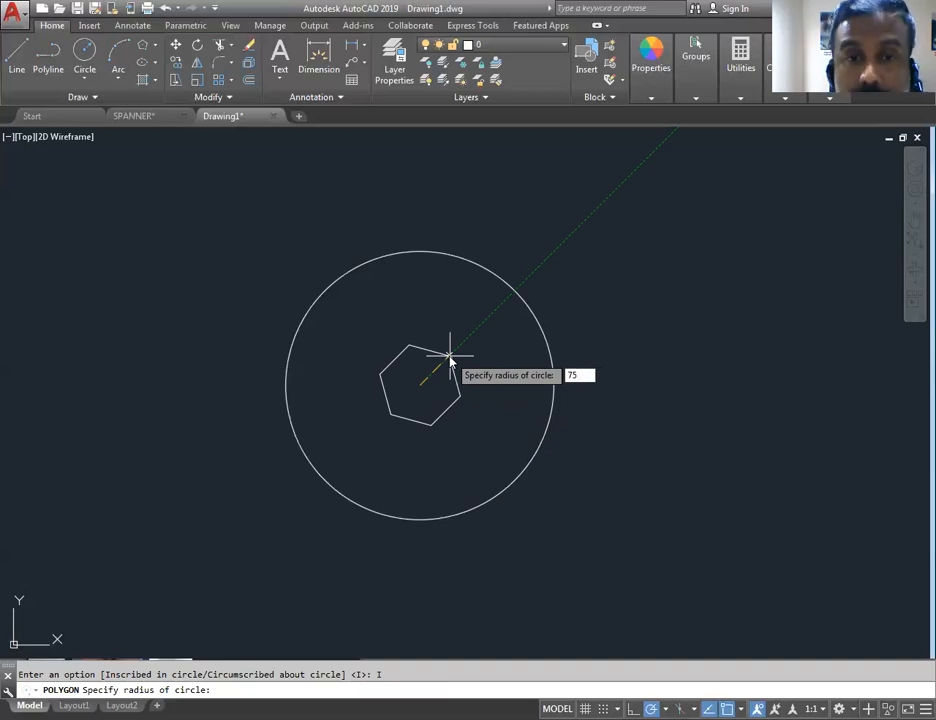
key("Return")
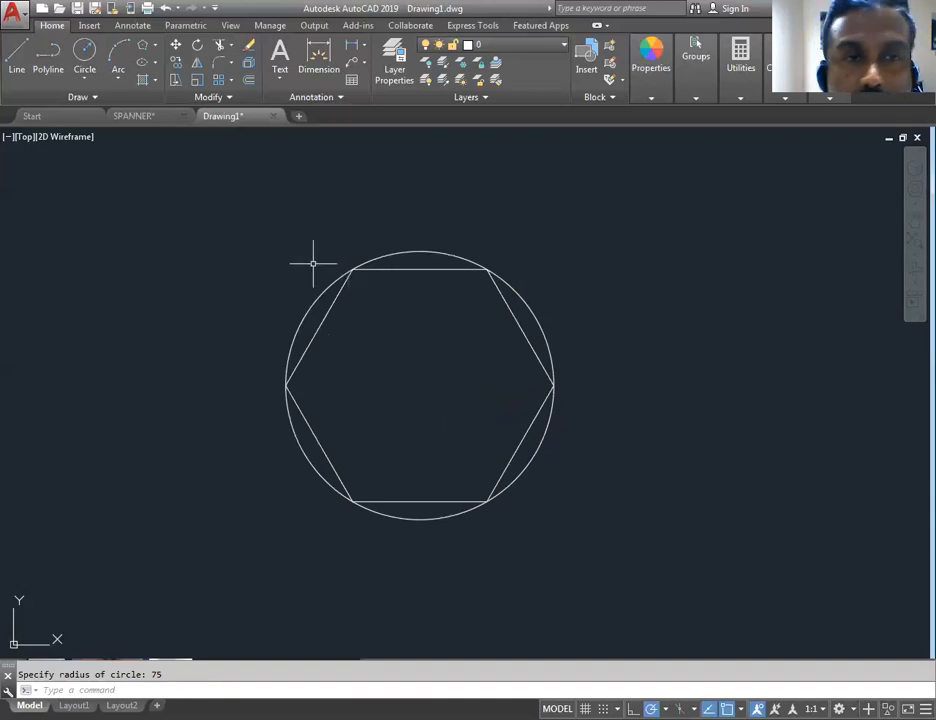
- Draw a six-sided polygon centred on the circle, using the Circumscribed about circle option with a radius of 75
left_click(143, 46)
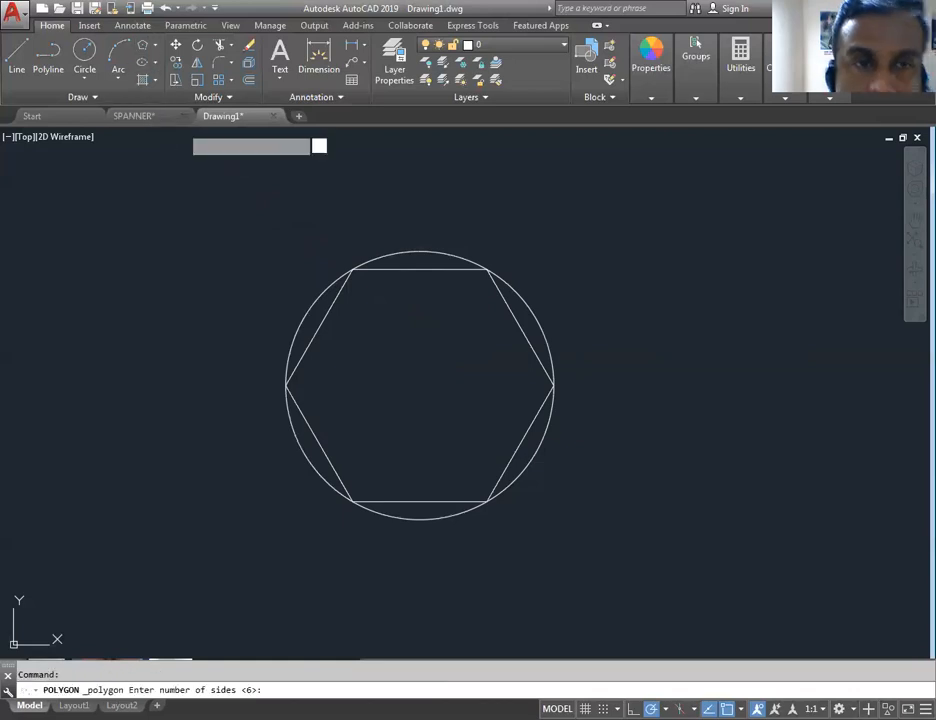
type("6")
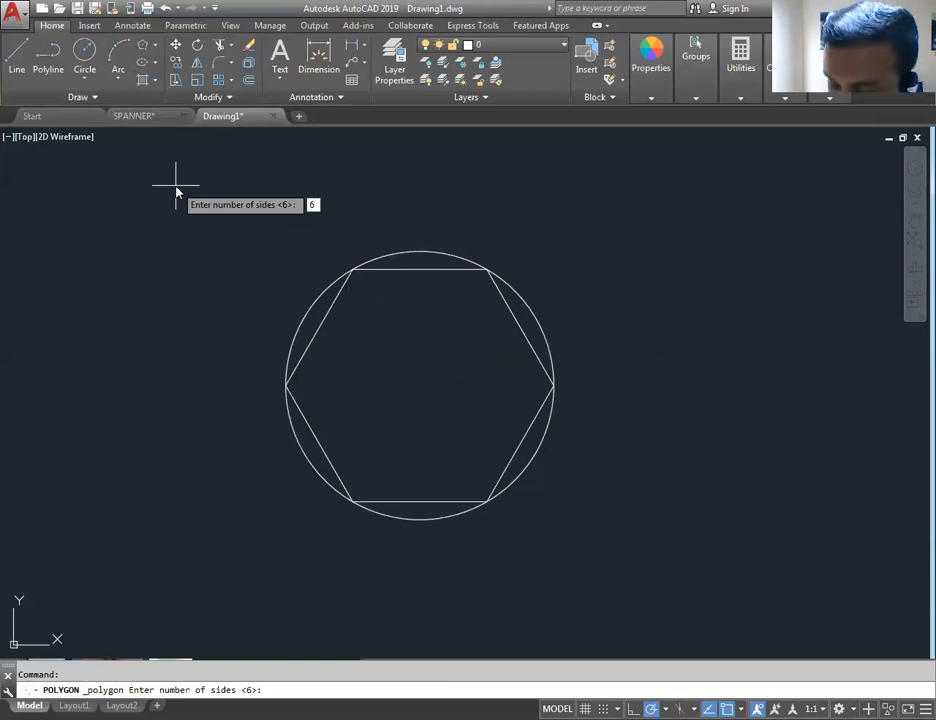
key("Return")
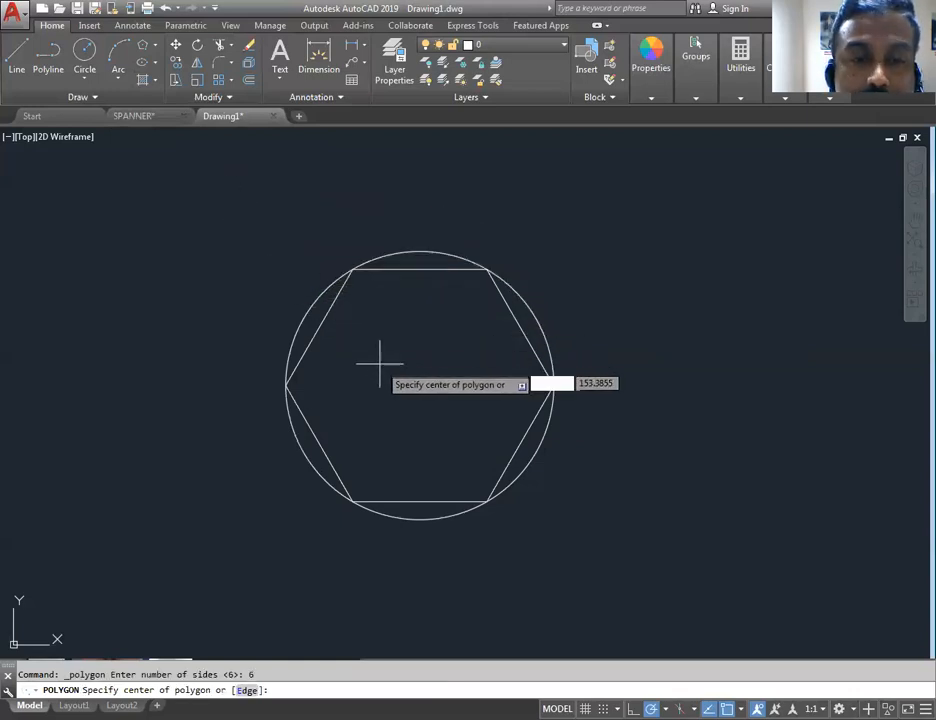
left_click(420, 388)
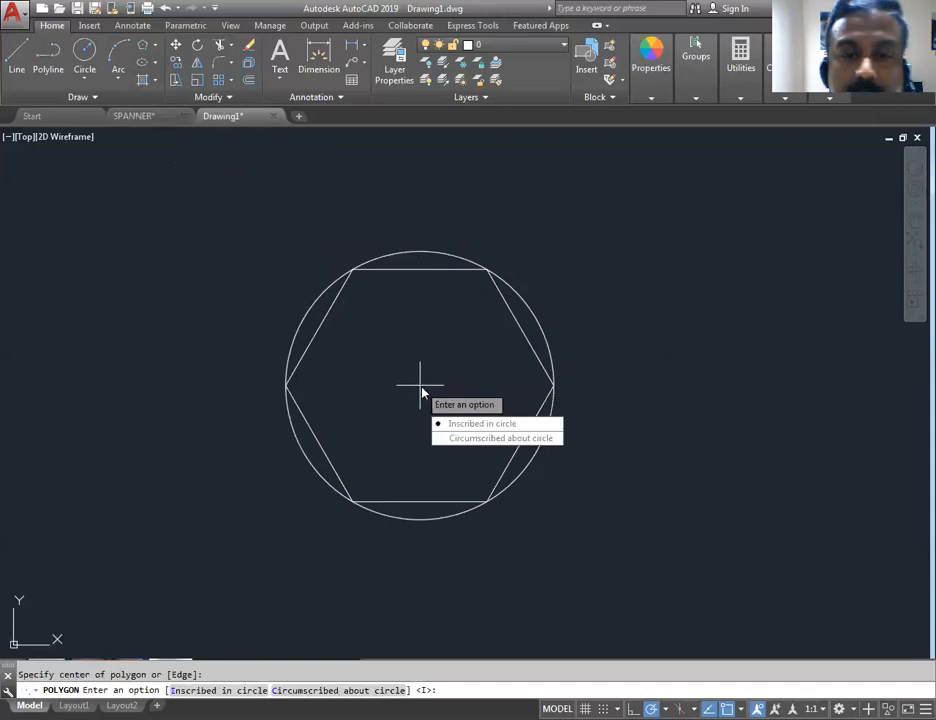
left_click(487, 440)
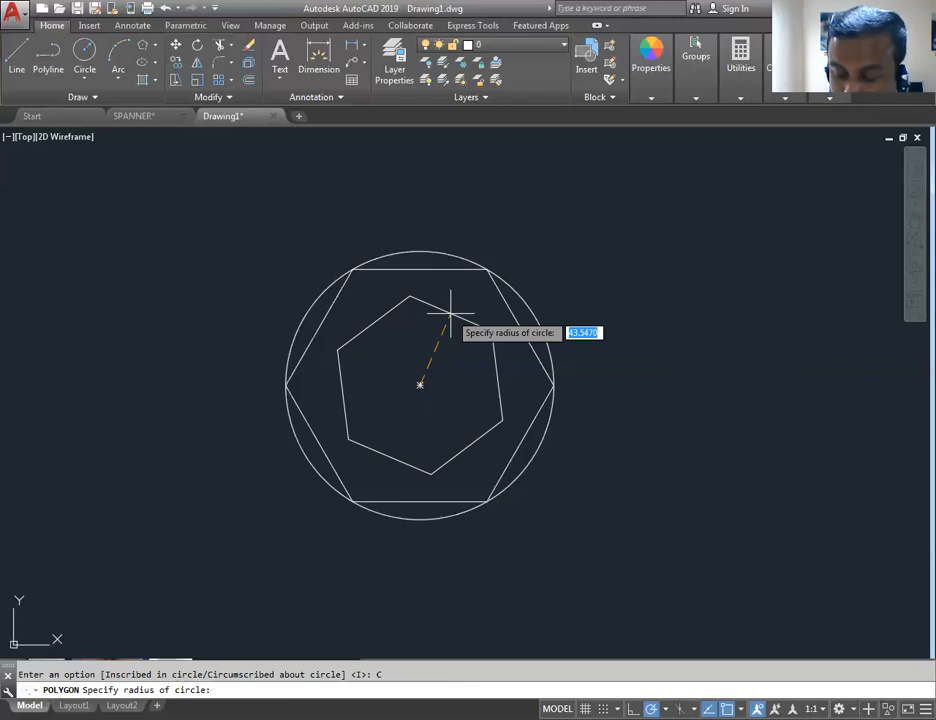
type("75")
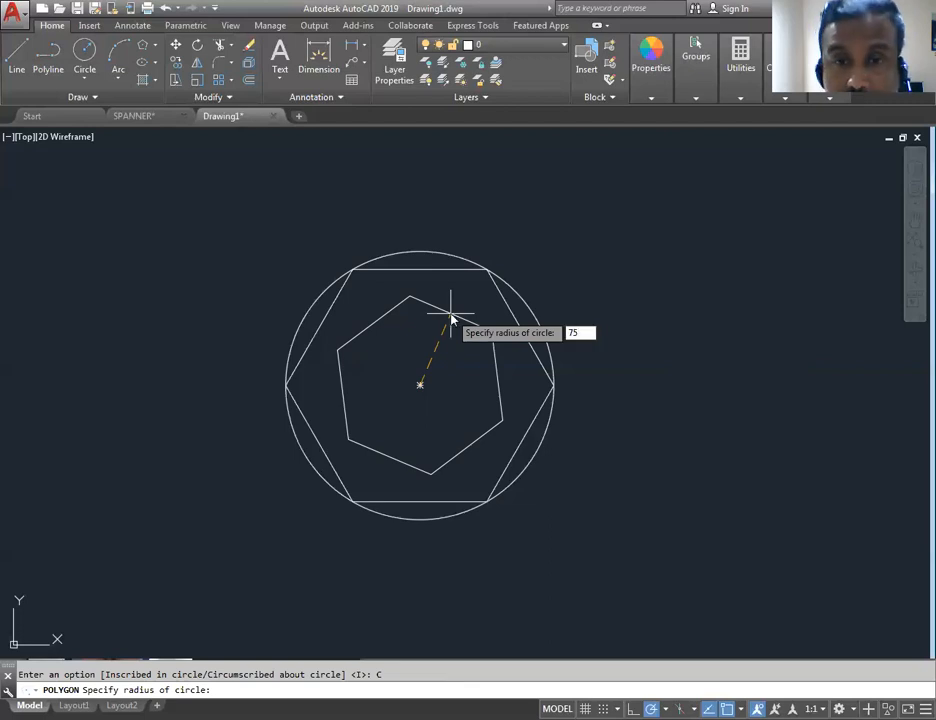
key("Return")
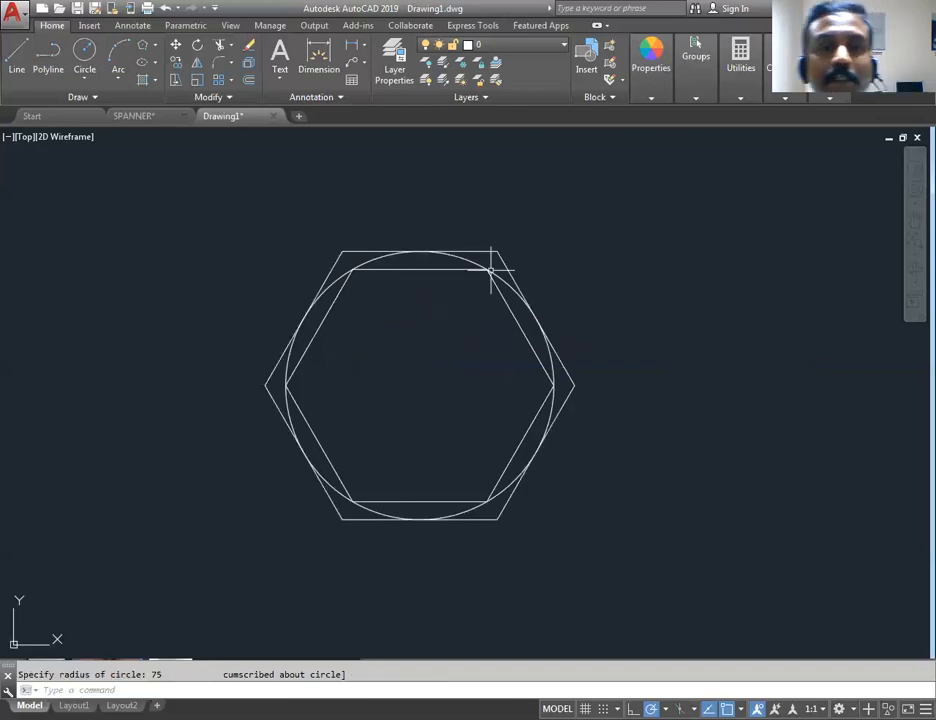
- Delete the circle between the inscribed and circumscribed hexagons
scroll(490, 270, "up", 2)
middle_click_drag(503, 257, 533, 238)
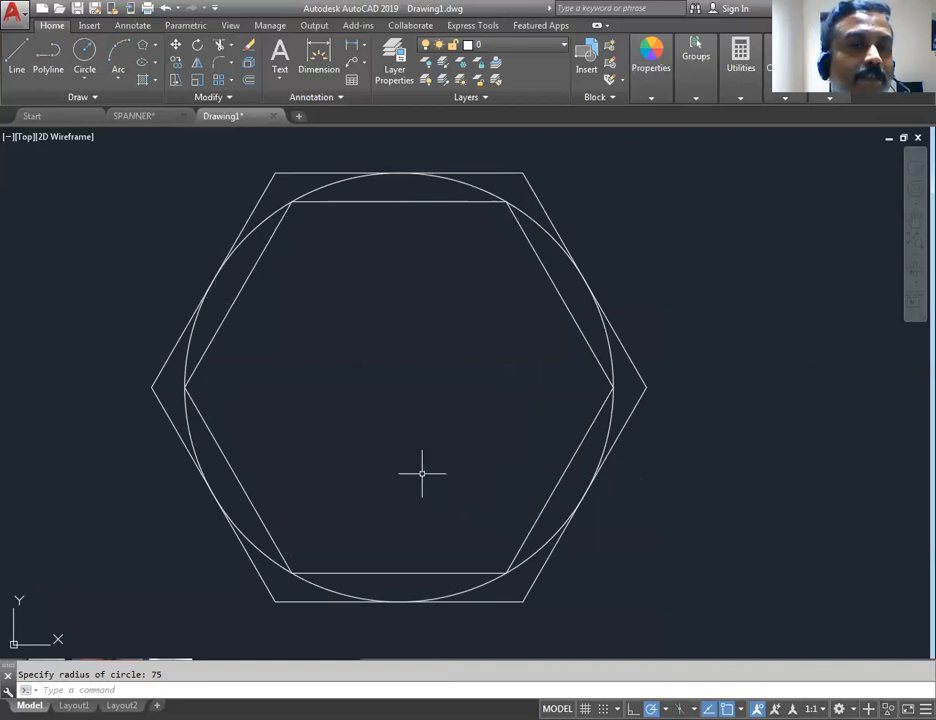
middle_click_drag(428, 328, 537, 361)
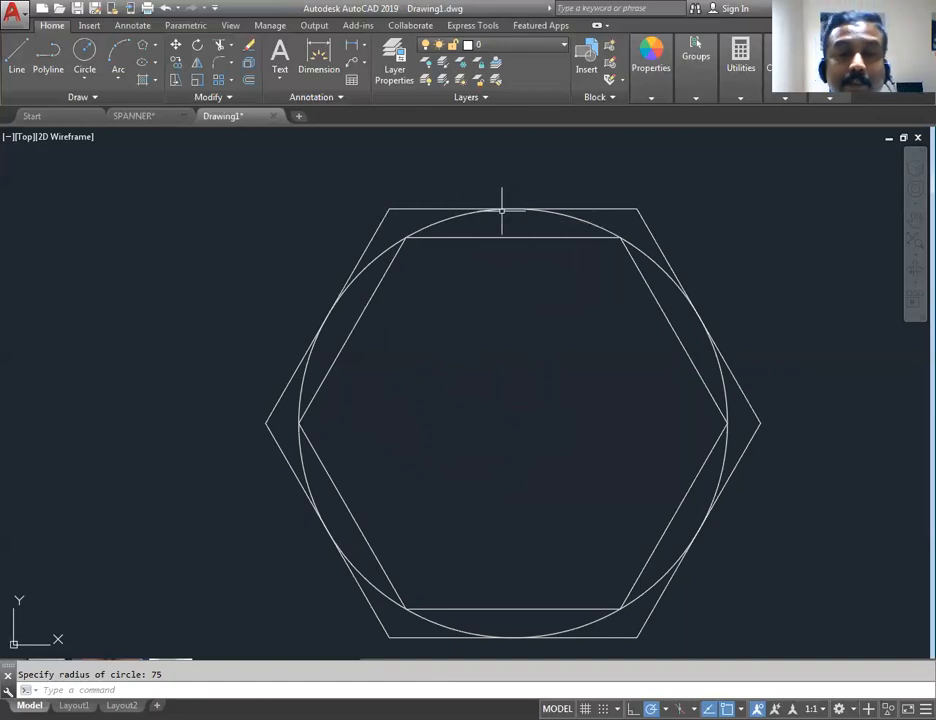
left_click(578, 213)
key("Delete")
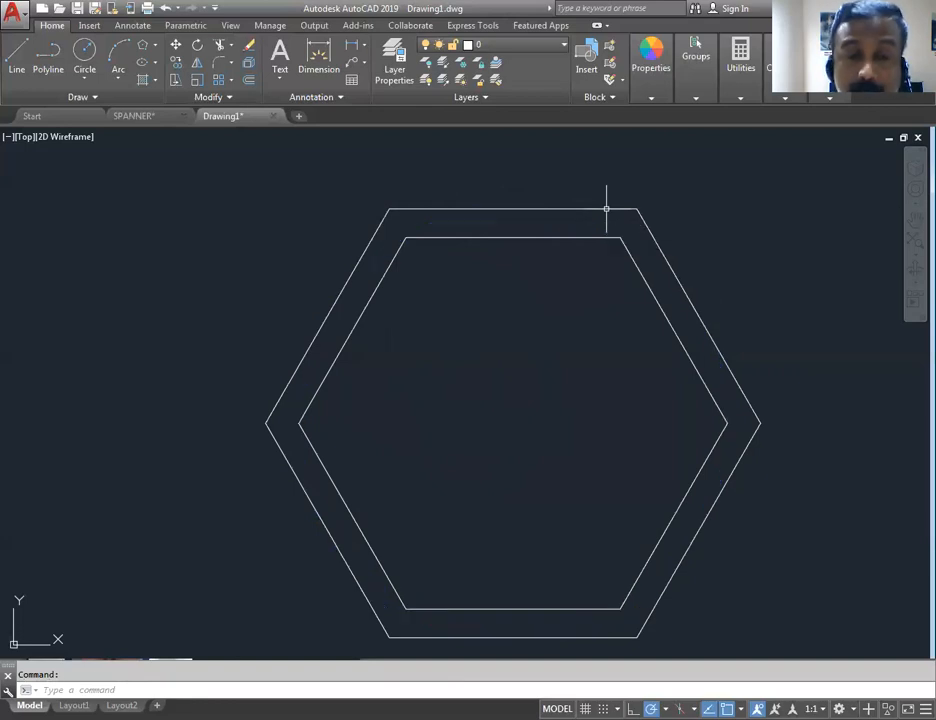
scroll(523, 274, "down", 2)
mouse_move(523, 274)
middle_mouse_down()
mouse_move(528, 316)
mouse_move(537, 307)
mouse_move(589, 331)
middle_mouse_up()
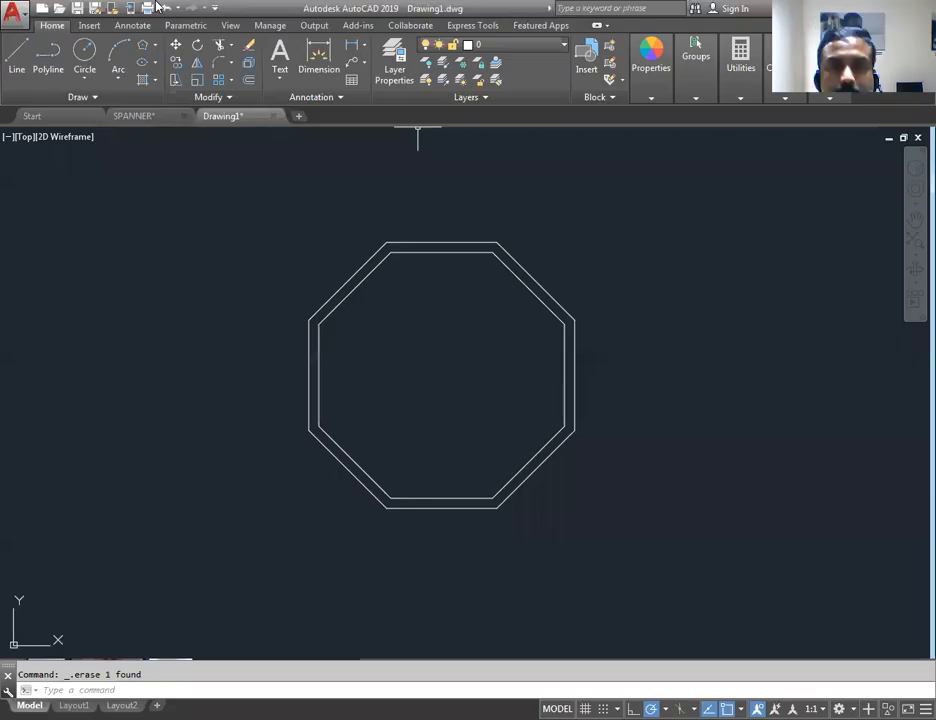
- Draw a rectangle enclosing the two concentric octagons, with clear space on all sides
left_click(740, 97)
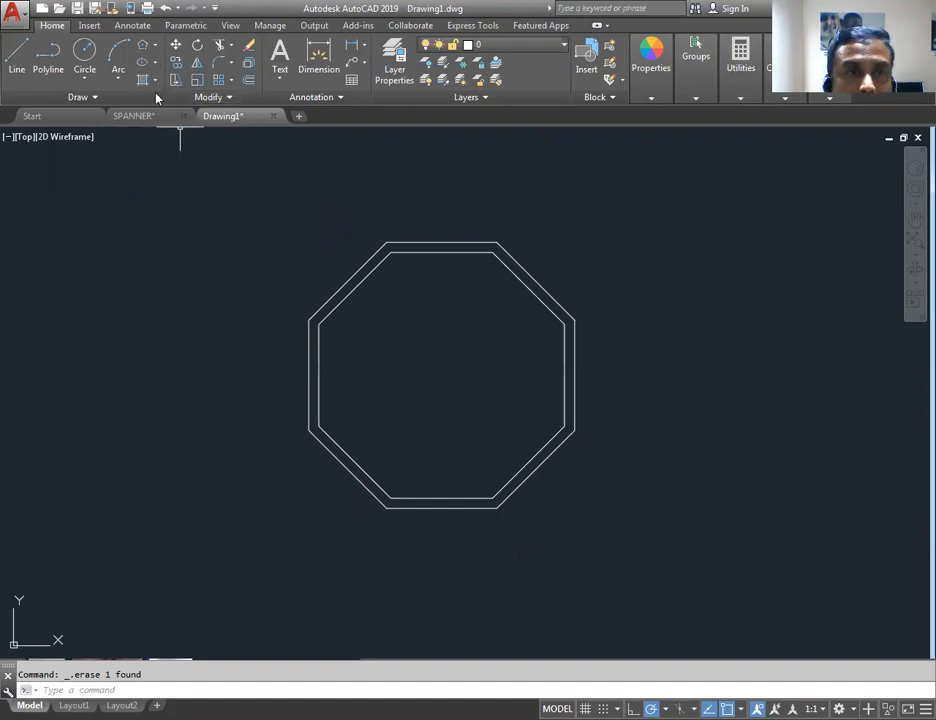
left_click(155, 45)
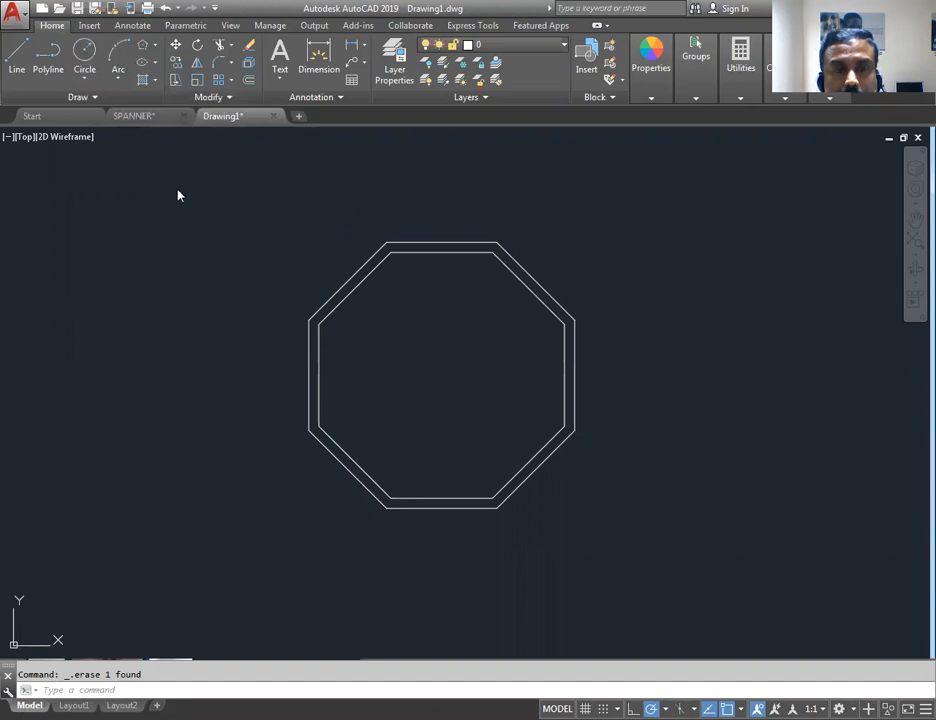
left_click(142, 47)
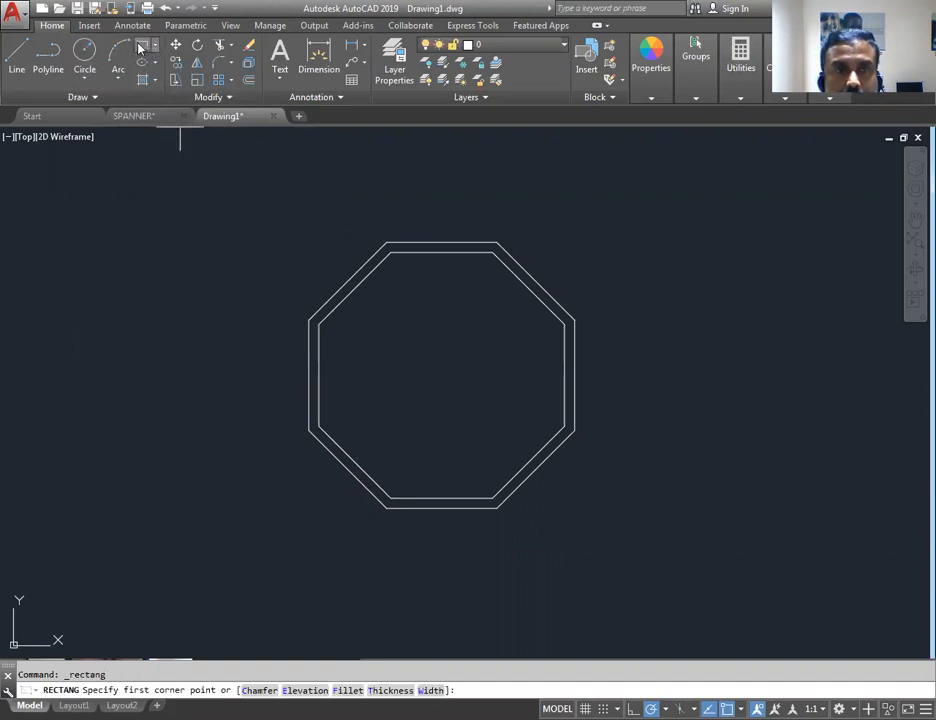
left_click(144, 188)
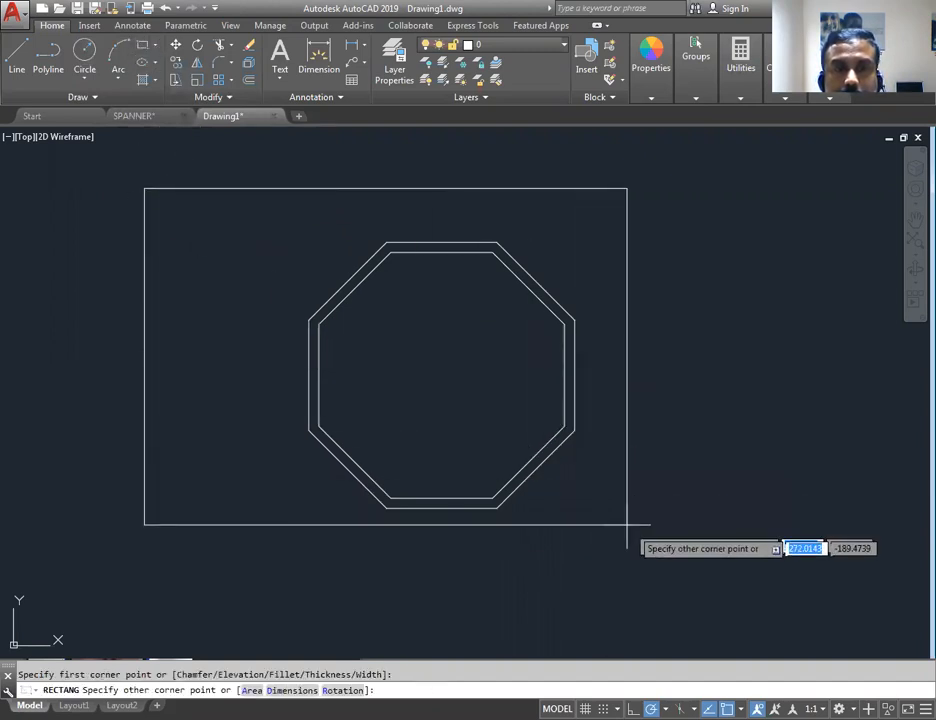
left_click(750, 576)
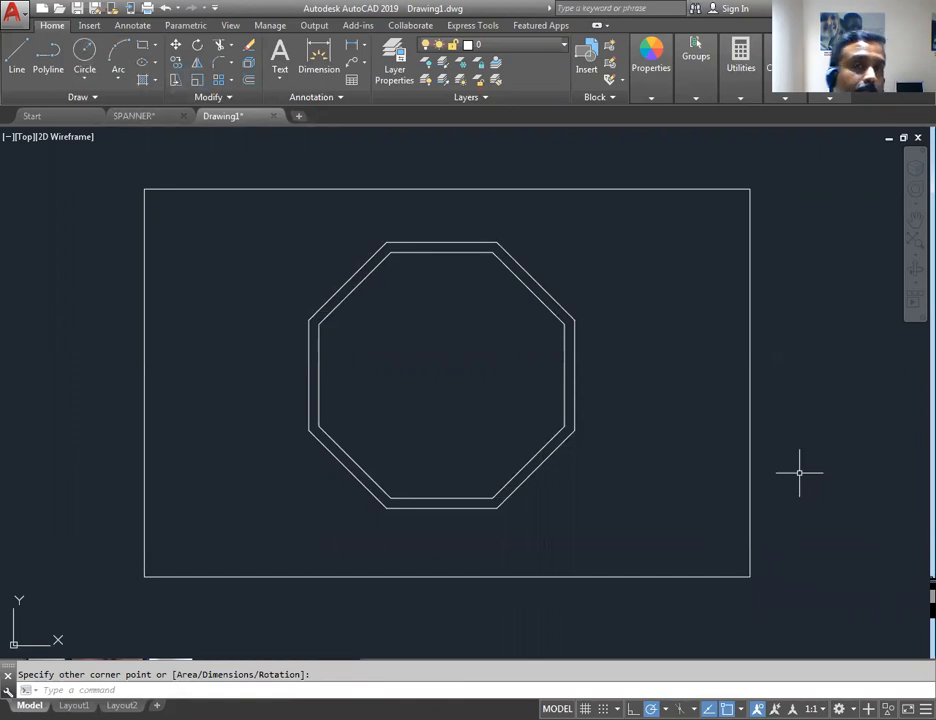
- Draw a second, slightly larger rectangle around the first one, leaving a narrow band between them
middle_click_drag(449, 278, 456, 253)
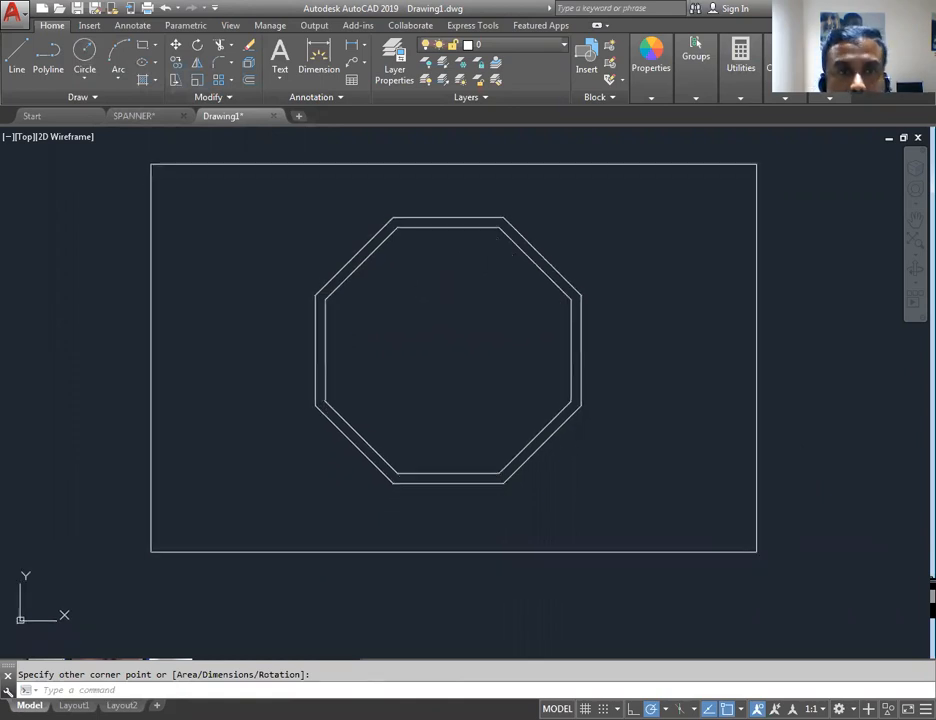
left_click(139, 47)
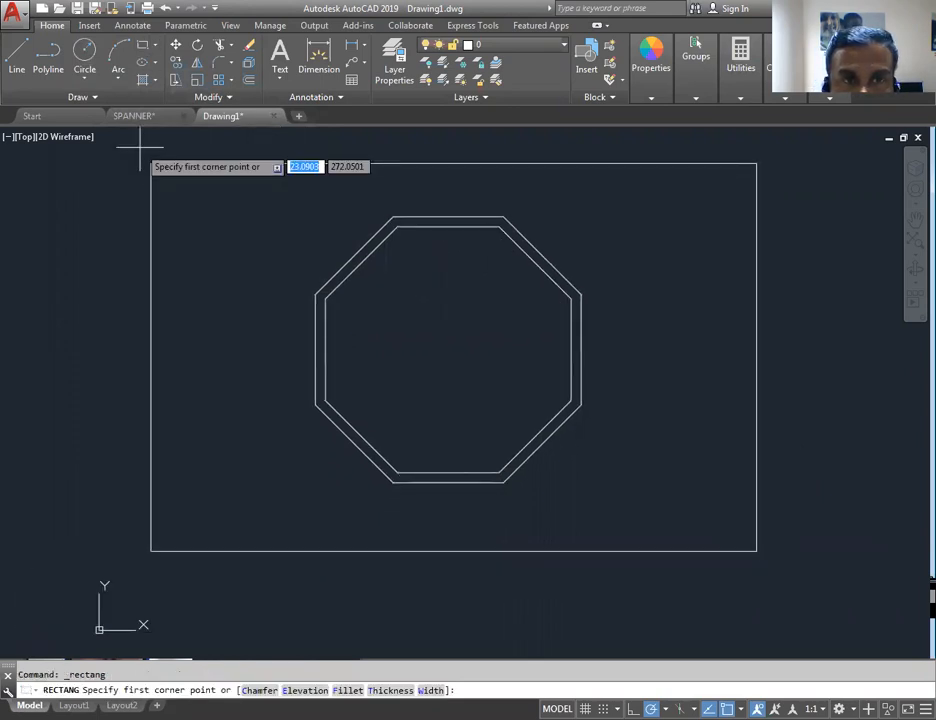
left_click(140, 148)
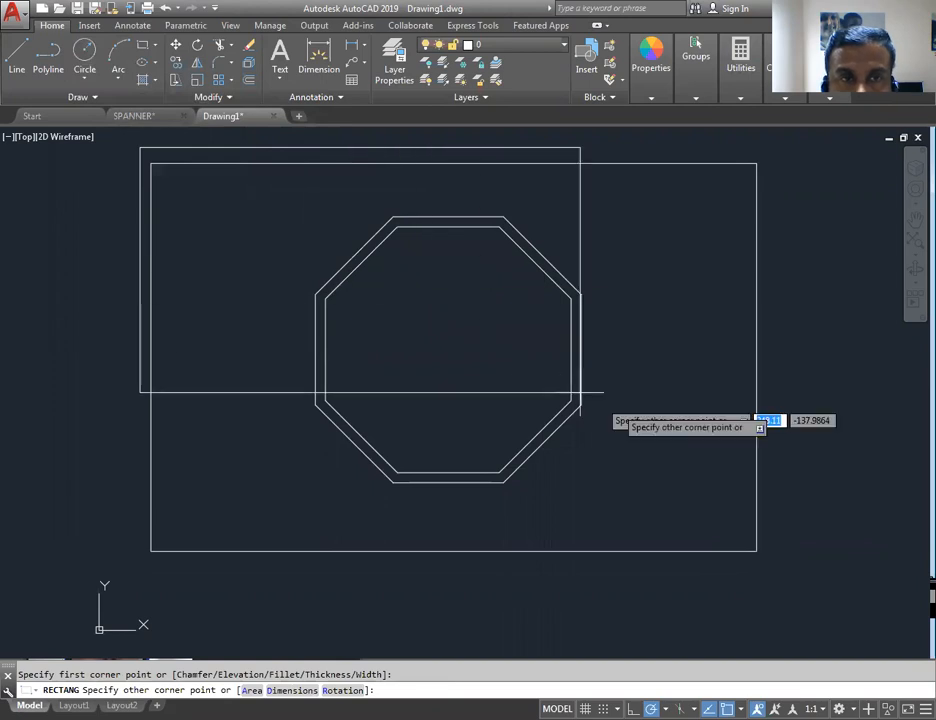
left_click(766, 564)
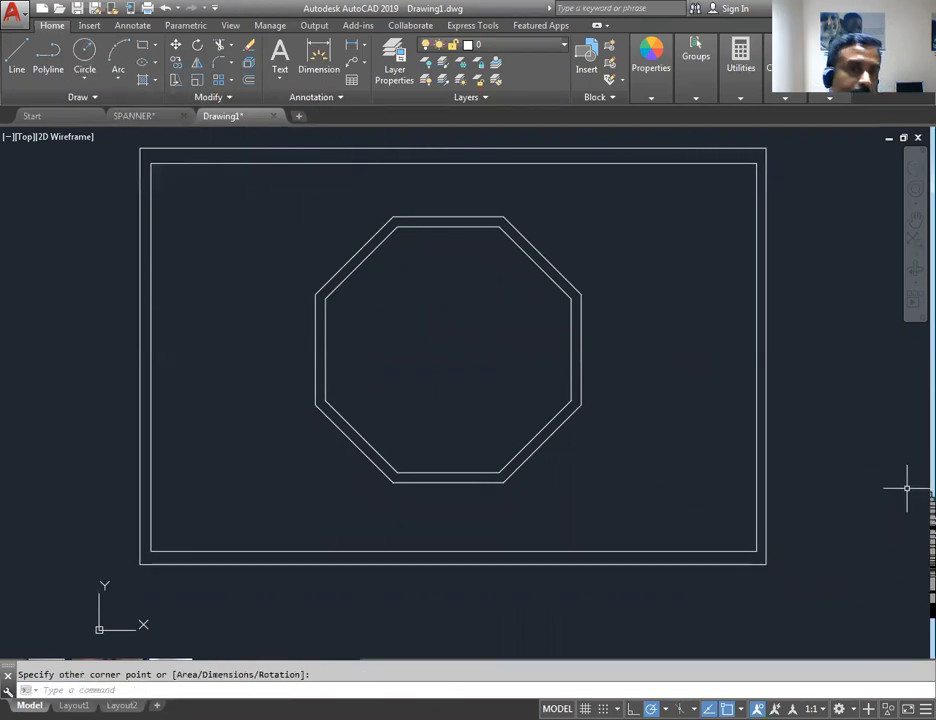
- Start a hatch, look over the available patterns, and set the hatch type to Pattern
middle_click_drag(652, 446, 653, 453)
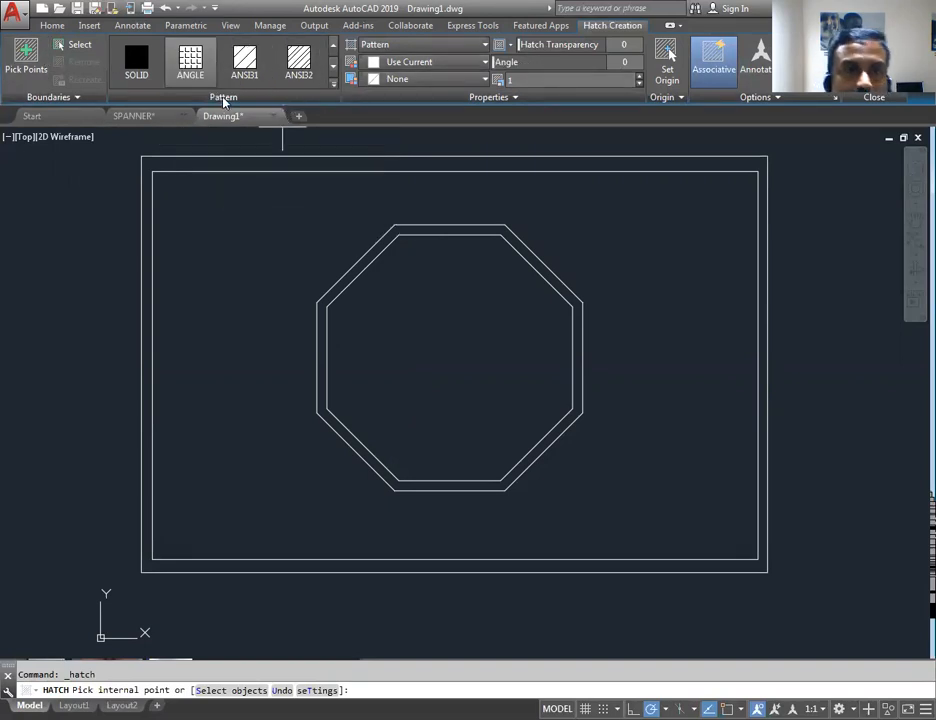
left_click(333, 86)
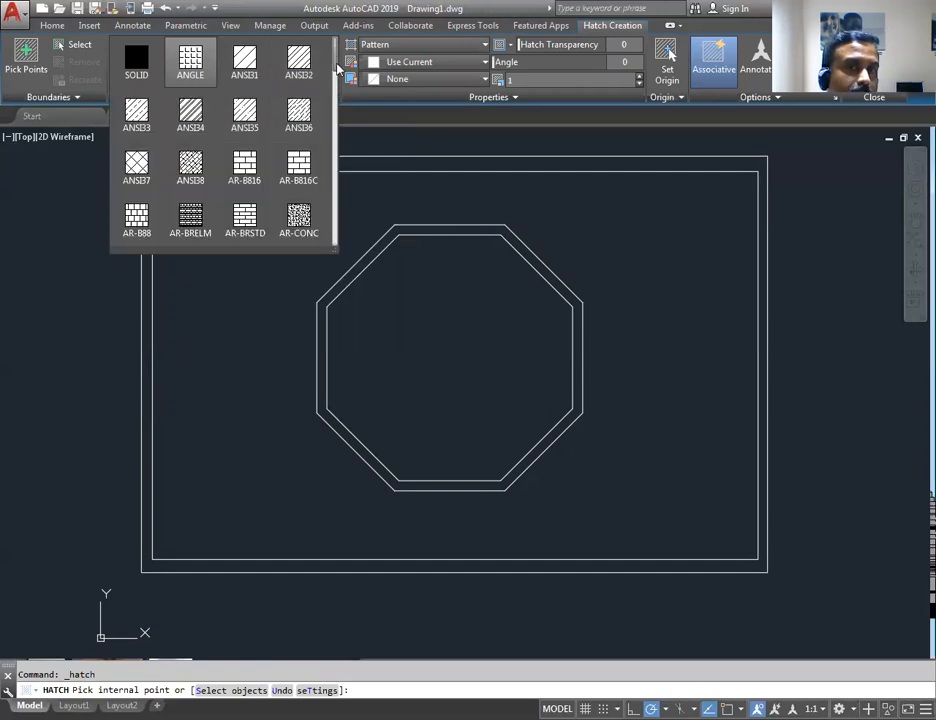
scroll(335, 80, "down", 1)
scroll(335, 85, "down", 2)
scroll(328, 70, "up", 4)
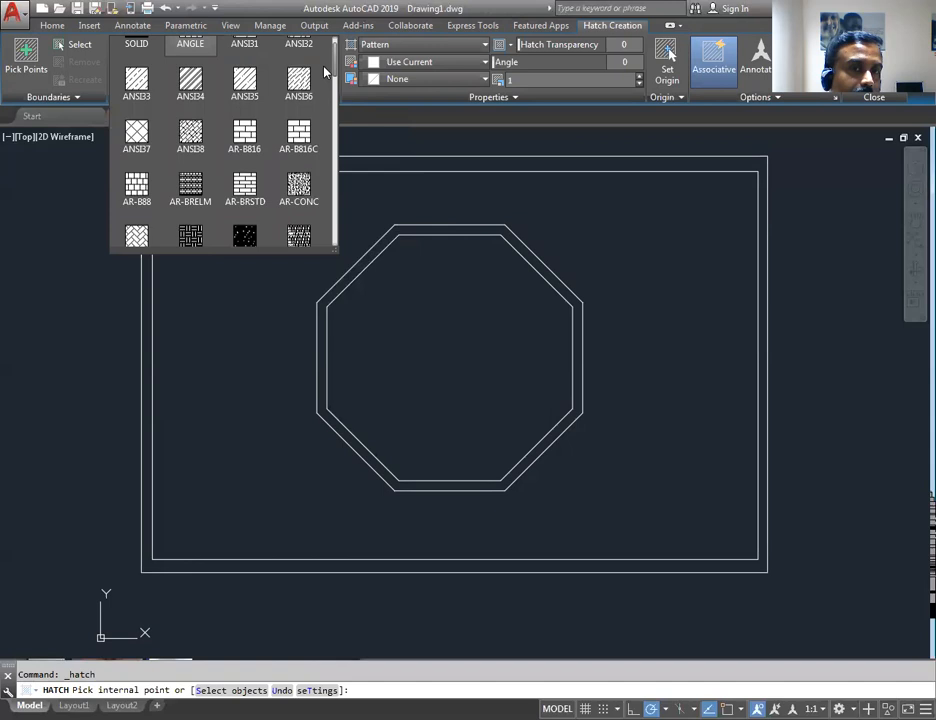
left_click(359, 118)
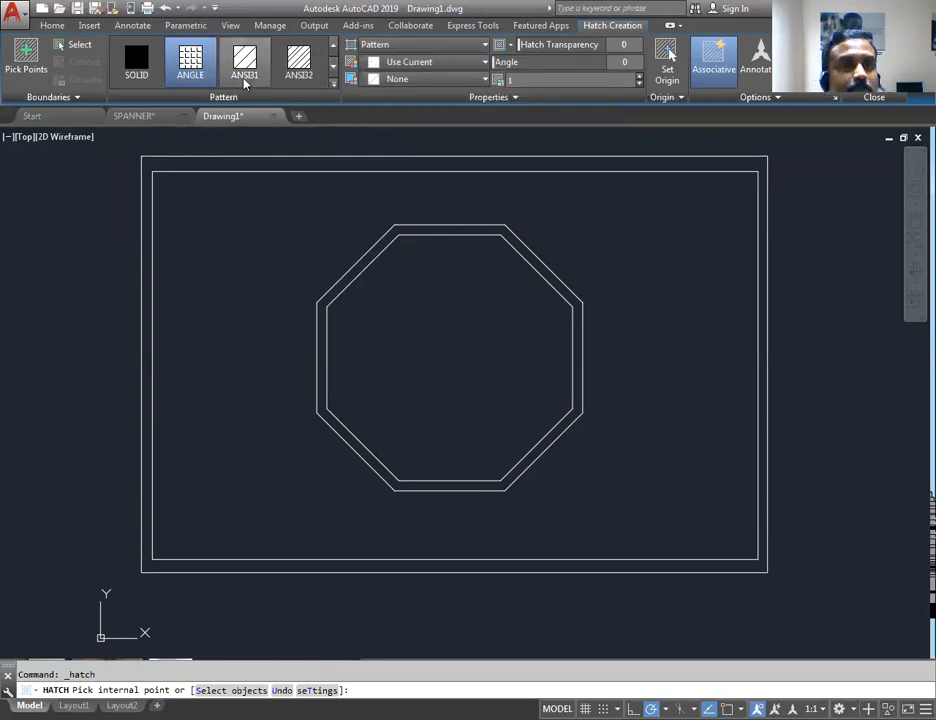
left_click(410, 45)
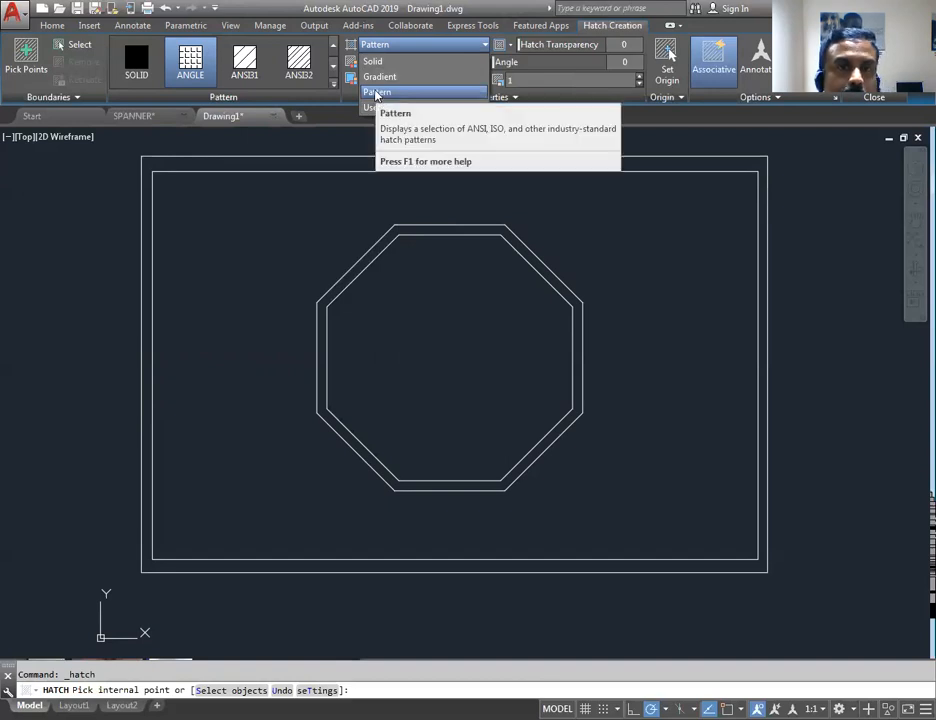
left_click(376, 93)
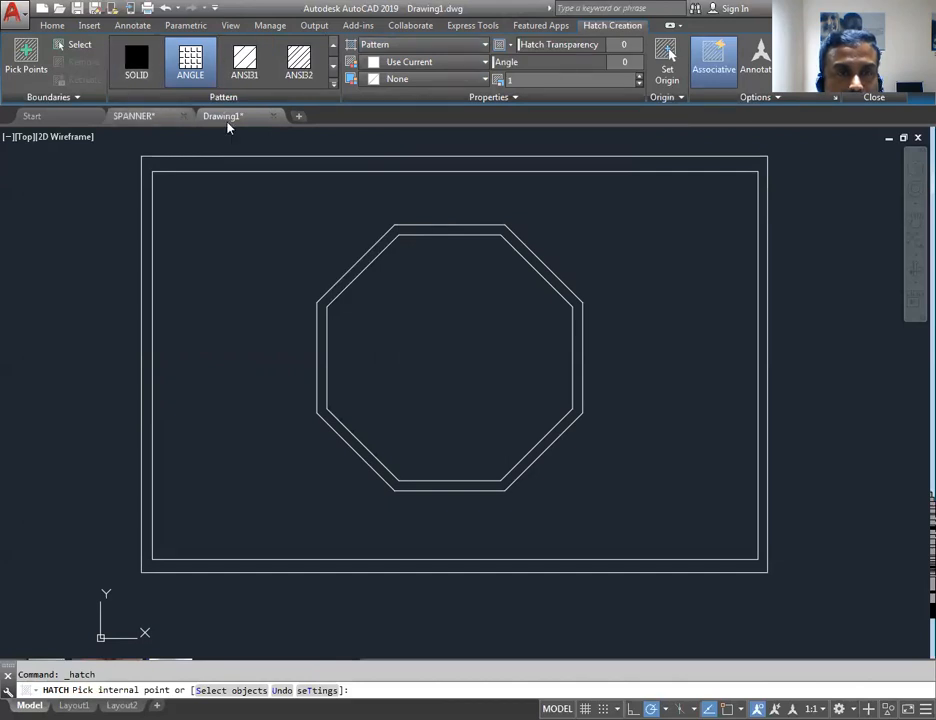
- Examine the full range of predefined hatch patterns, including the ANSI and AR designs
left_click(335, 88)
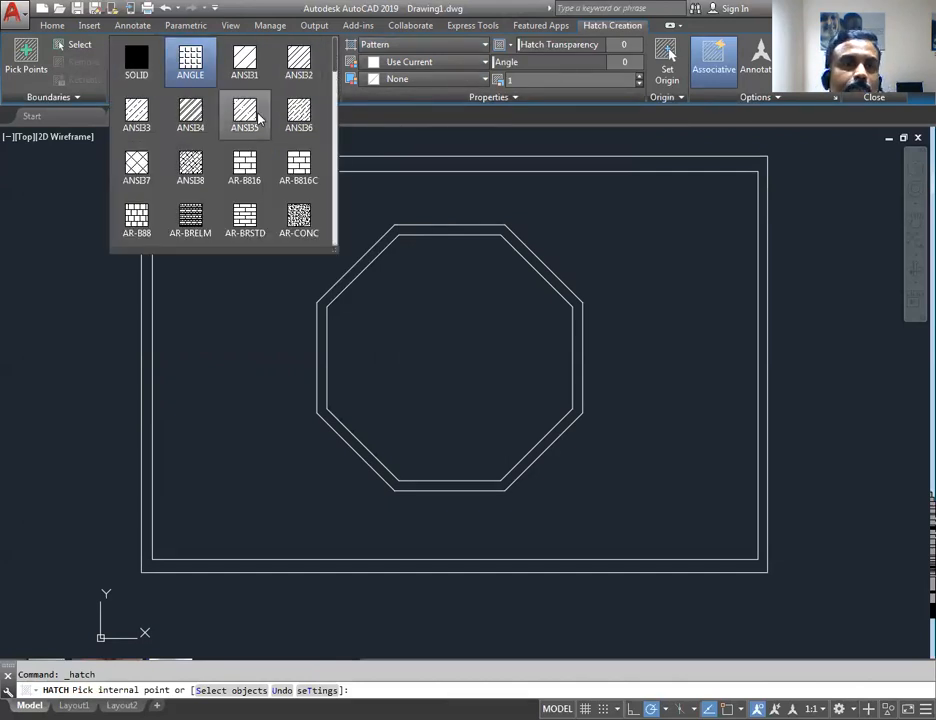
scroll(238, 168, "down", 3)
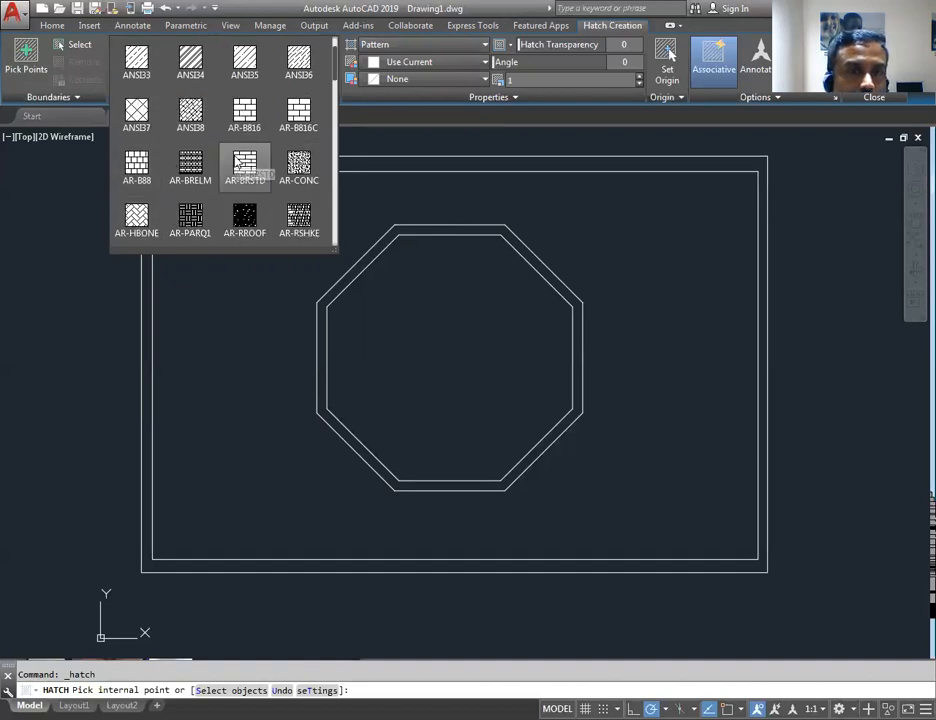
scroll(238, 165, "up", 3)
scroll(243, 216, "down", 4)
scroll(243, 216, "up", 1)
scroll(240, 157, "up", 3)
scroll(240, 157, "down", 2)
scroll(240, 155, "up", 1)
scroll(240, 157, "up", 1)
scroll(240, 160, "down", 4)
scroll(240, 160, "up", 4)
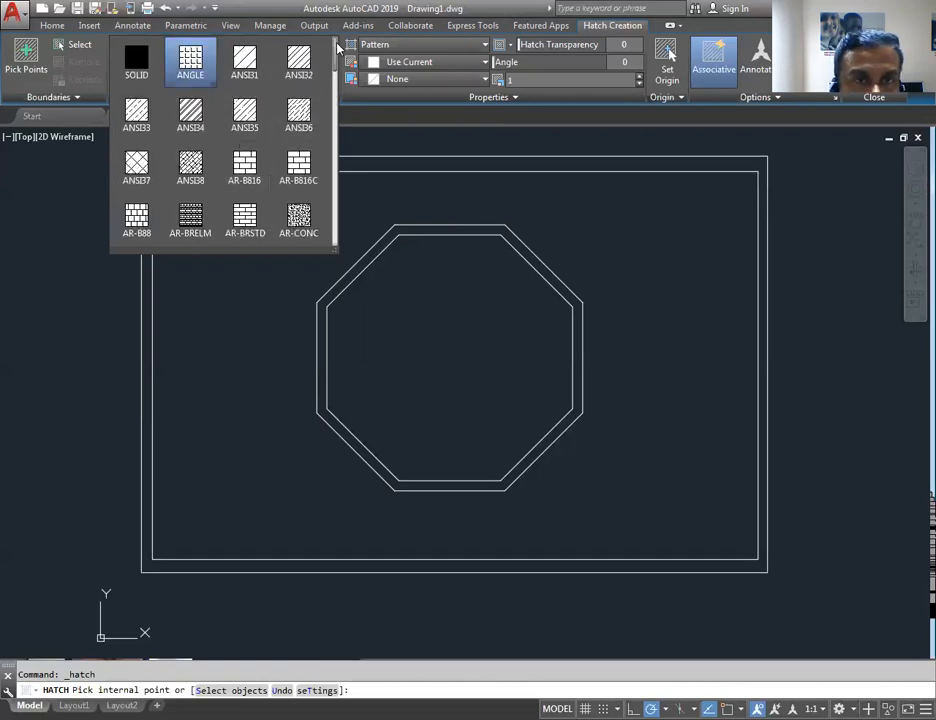
scroll(336, 47, "down", 5)
scroll(337, 50, "up", 5)
scroll(336, 50, "down", 4)
scroll(332, 48, "up", 5)
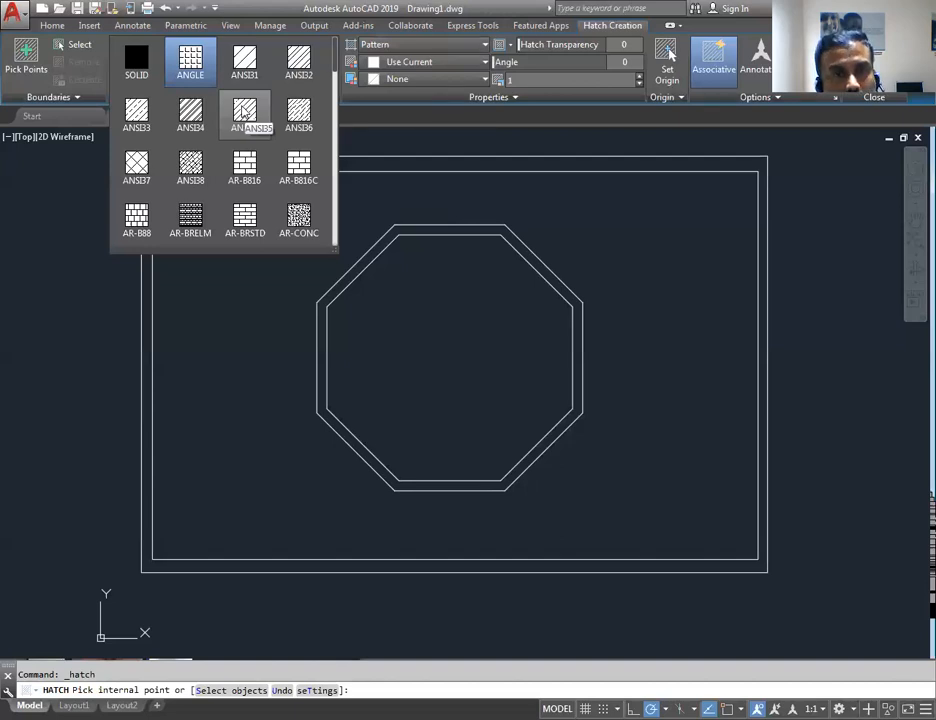
- Hatch the narrow band between the two rectangles with the ANSI35 pattern
left_click(244, 113)
mouse_move(236, 115)
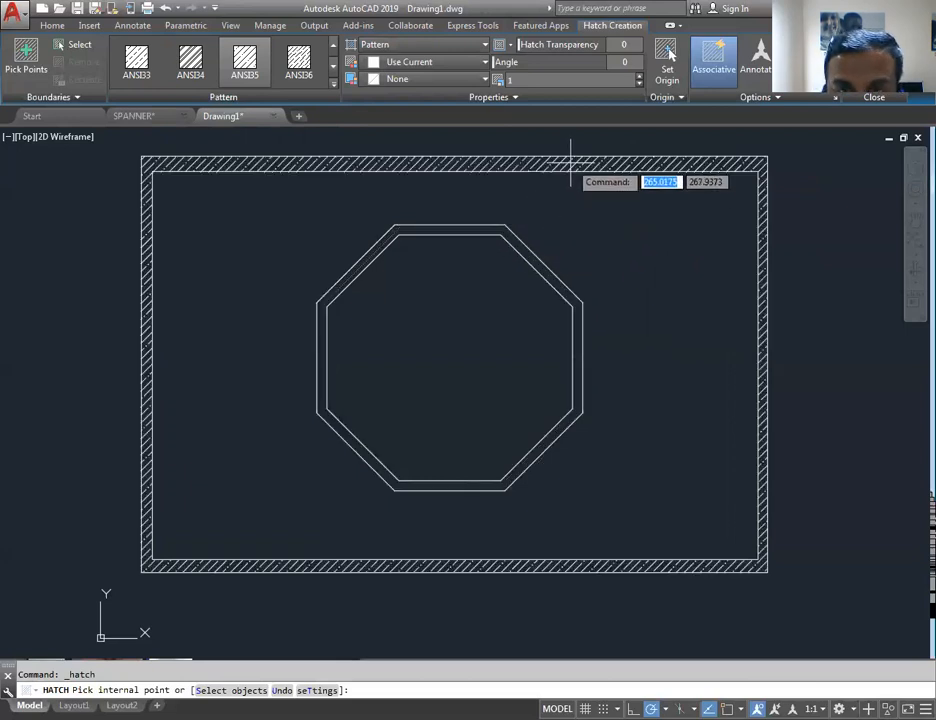
left_click(571, 162)
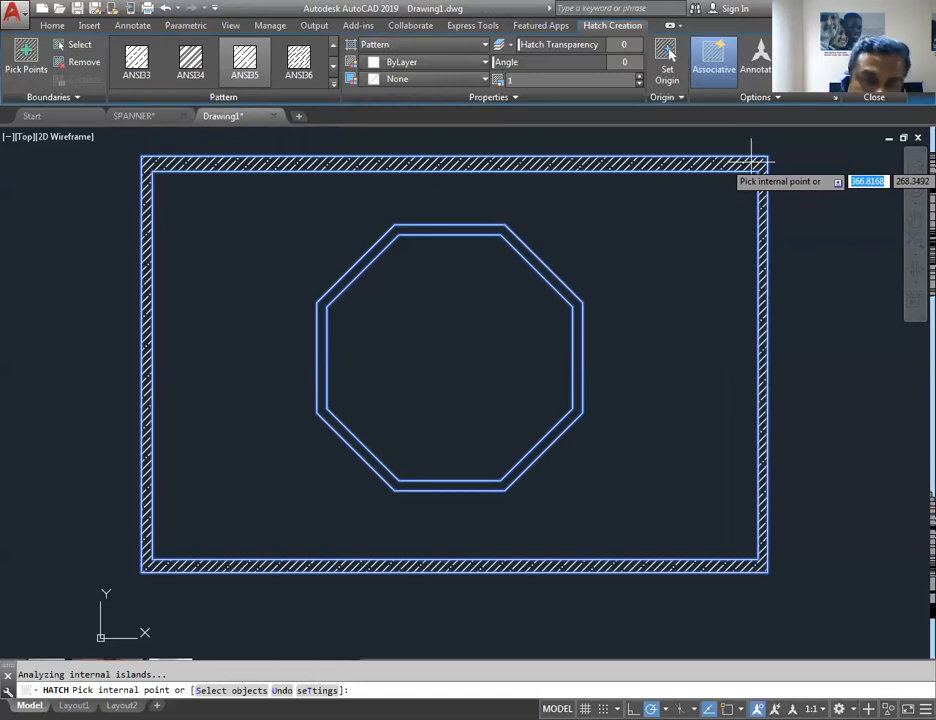
key("Return")
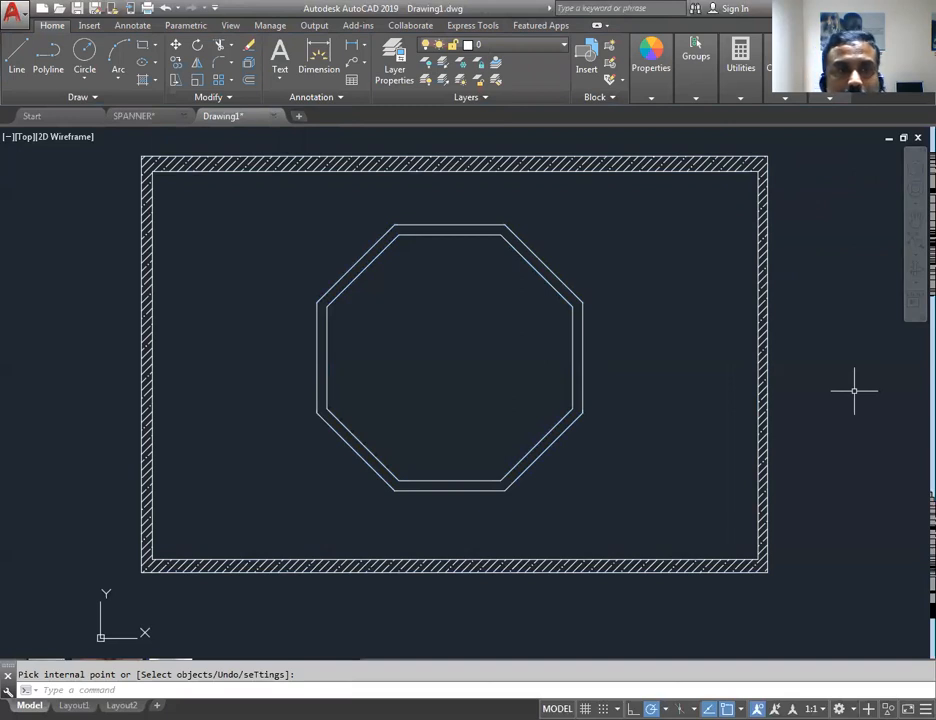
- Hatch the inside of the inner octagon with the ANSI37 pattern
left_click(142, 82)
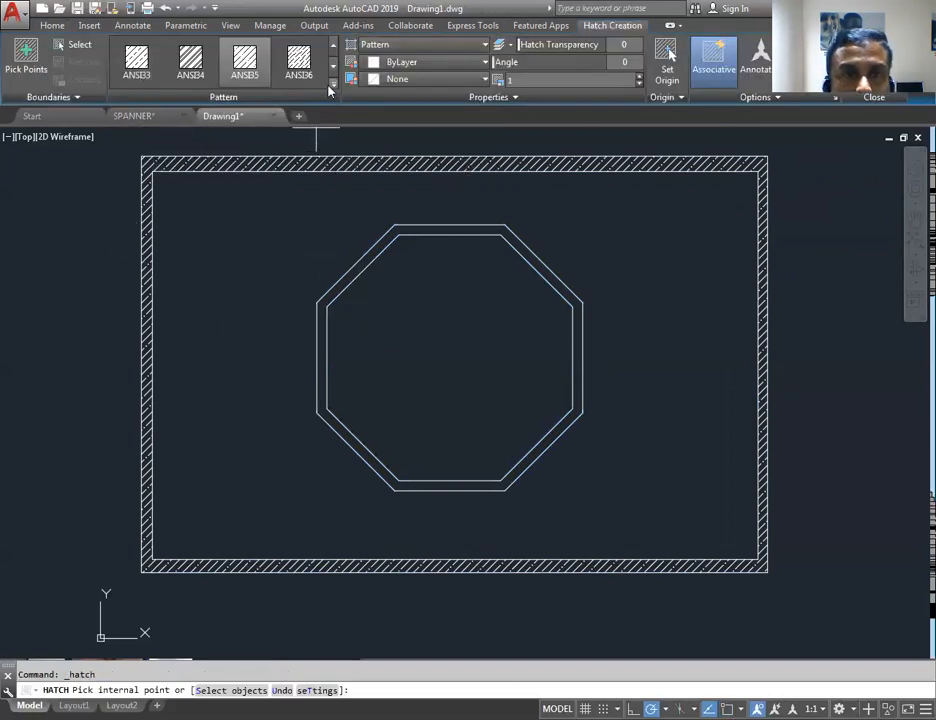
left_click(333, 88)
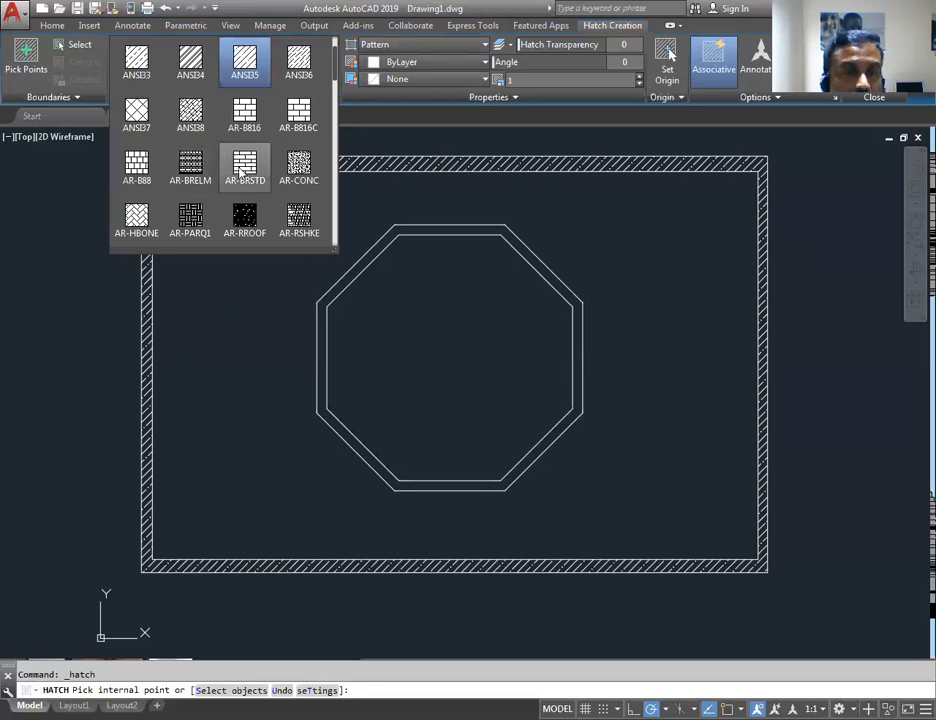
left_click(136, 112)
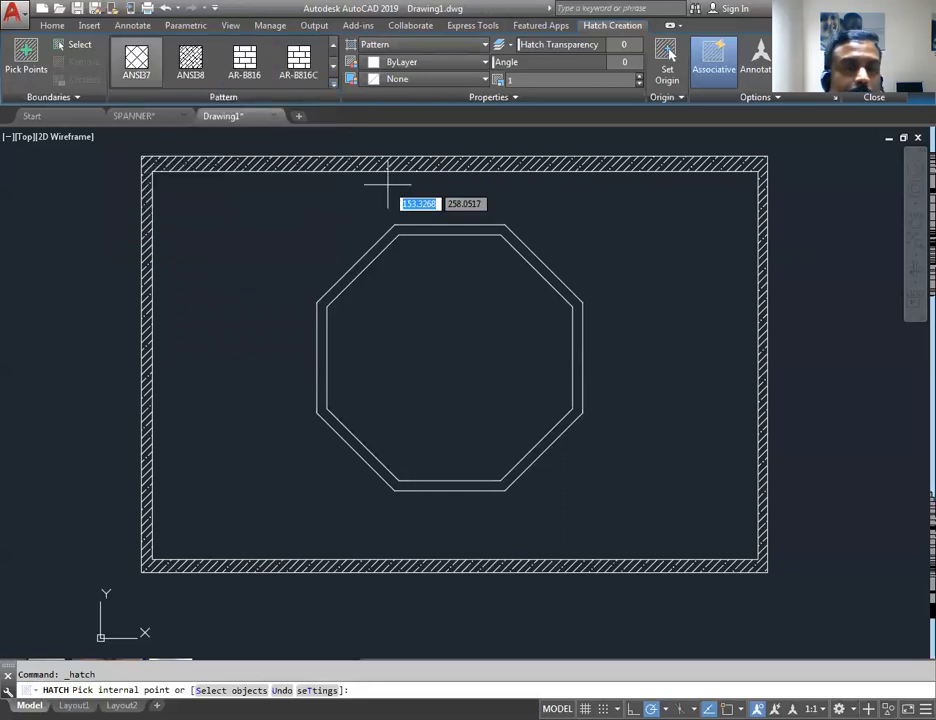
left_click(437, 335)
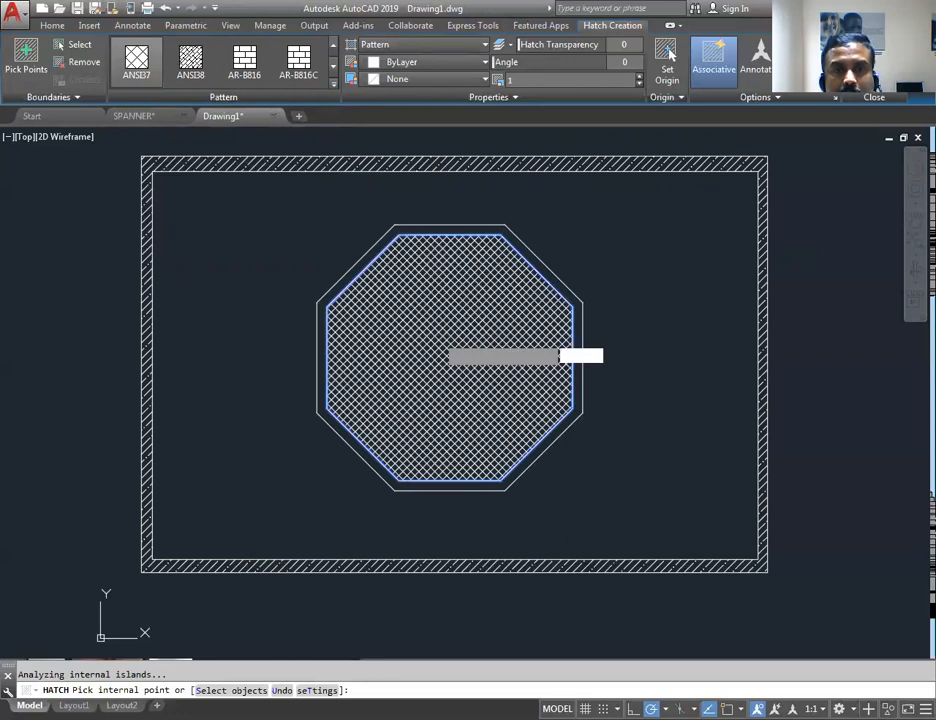
- Set the octagon hatch's pattern scale to 4 and finish the hatch
scroll(588, 322, "up", 4)
scroll(588, 335, "down", 4)
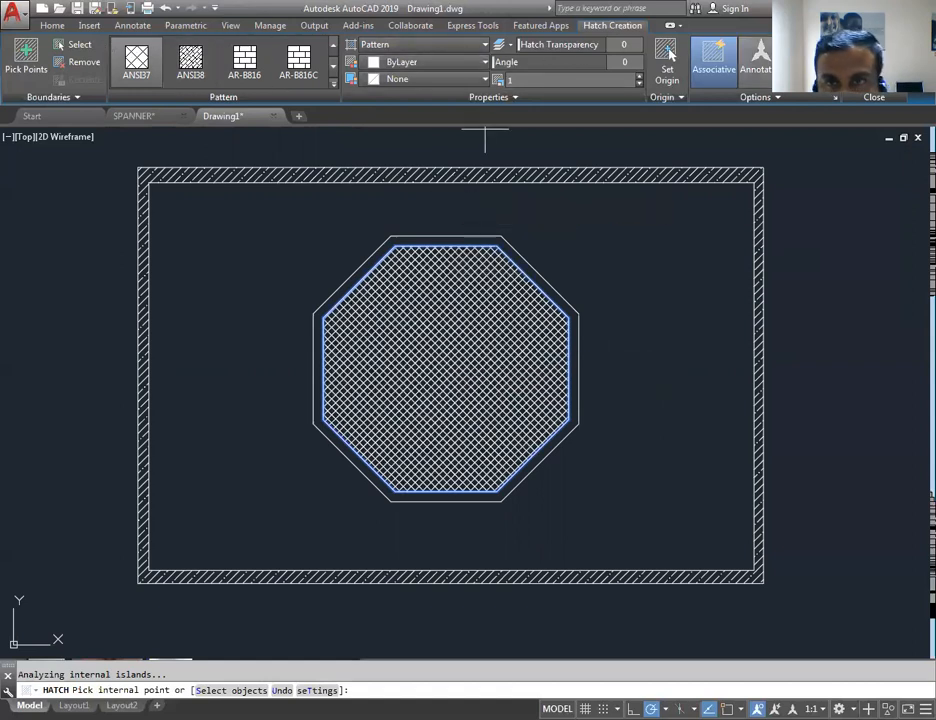
left_click(519, 79)
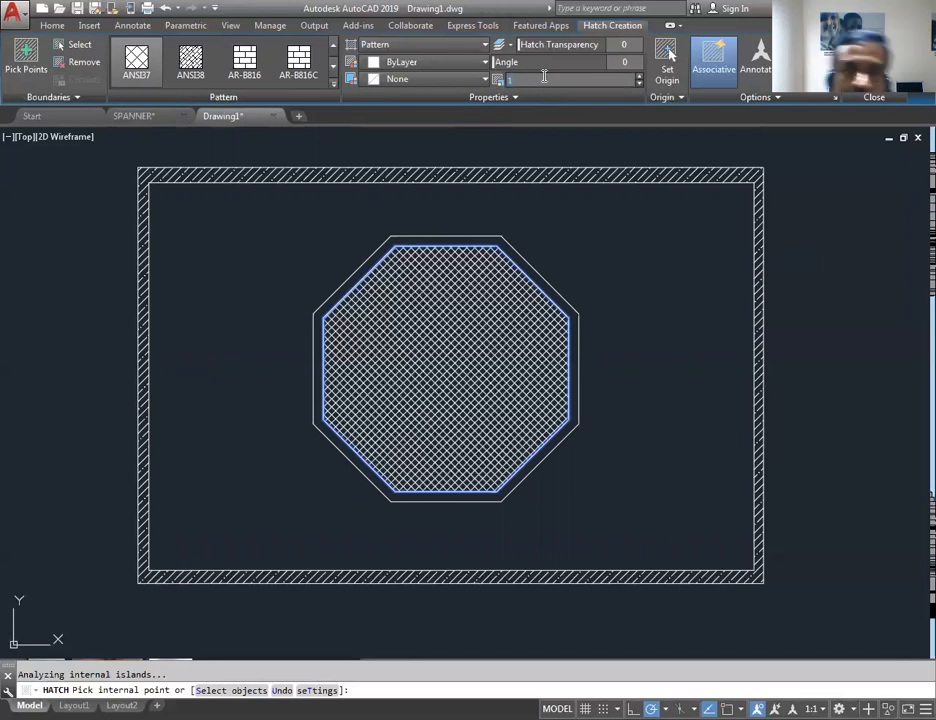
type("4")
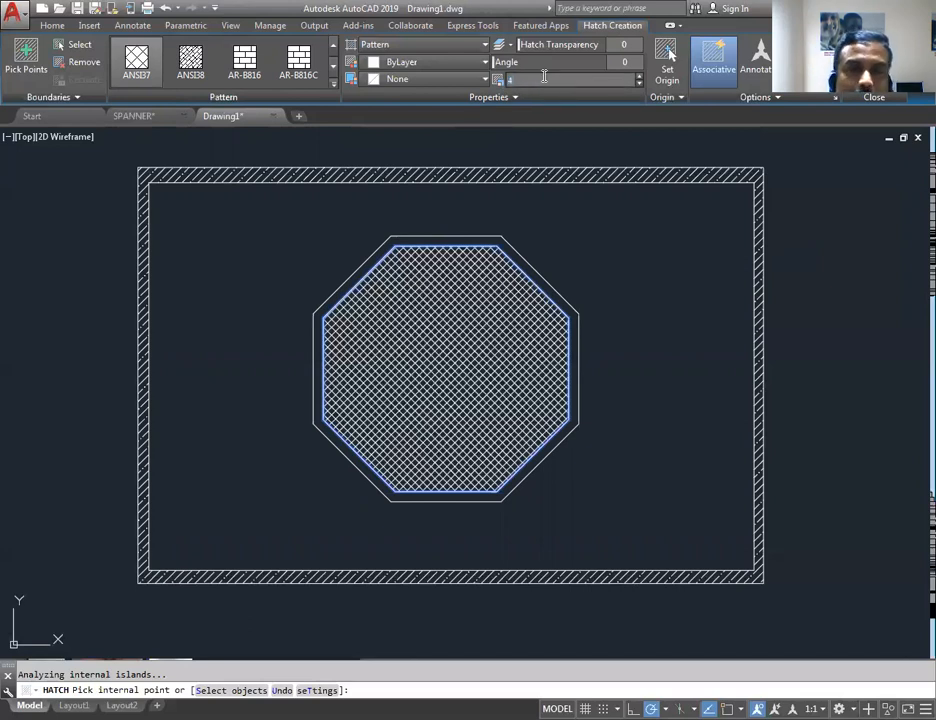
key("Return")
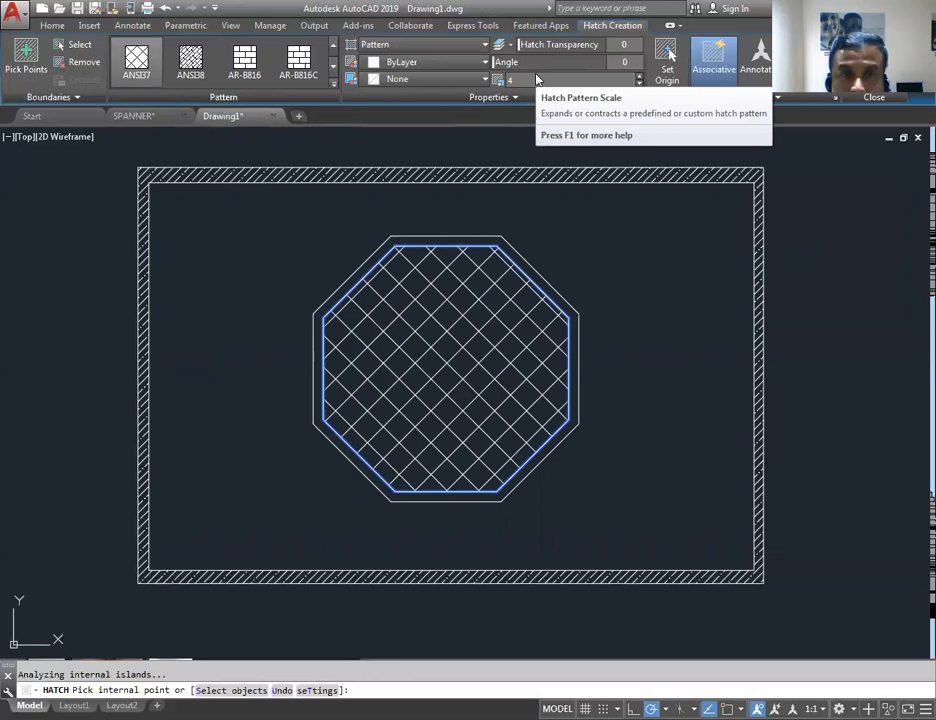
key("Return")
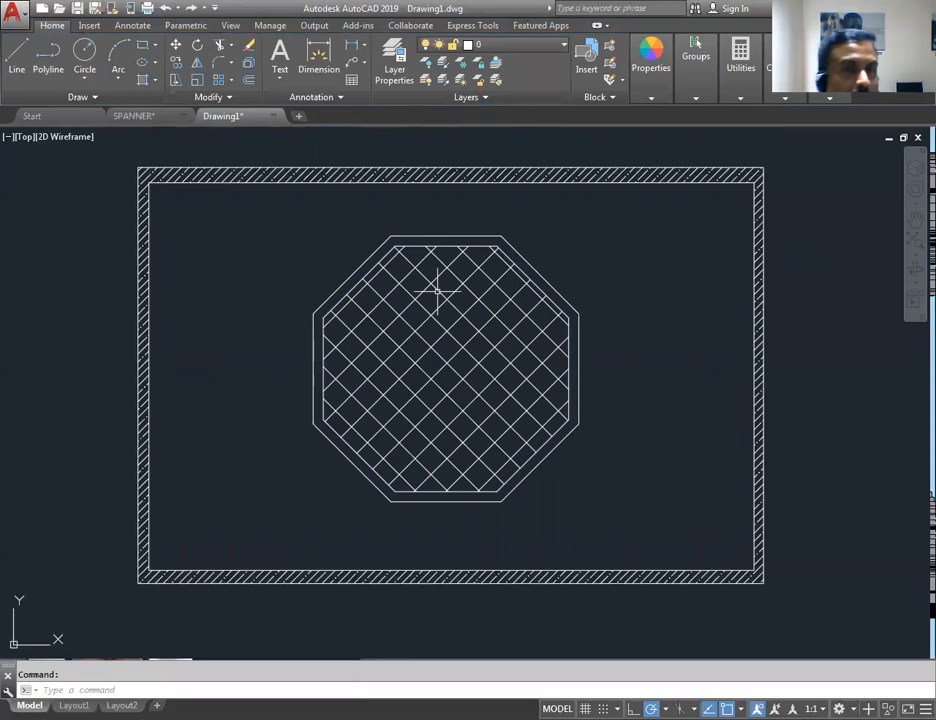
- Fill the band between the two octagons with a solid hatch in yellow 244,238,81
left_click(143, 81)
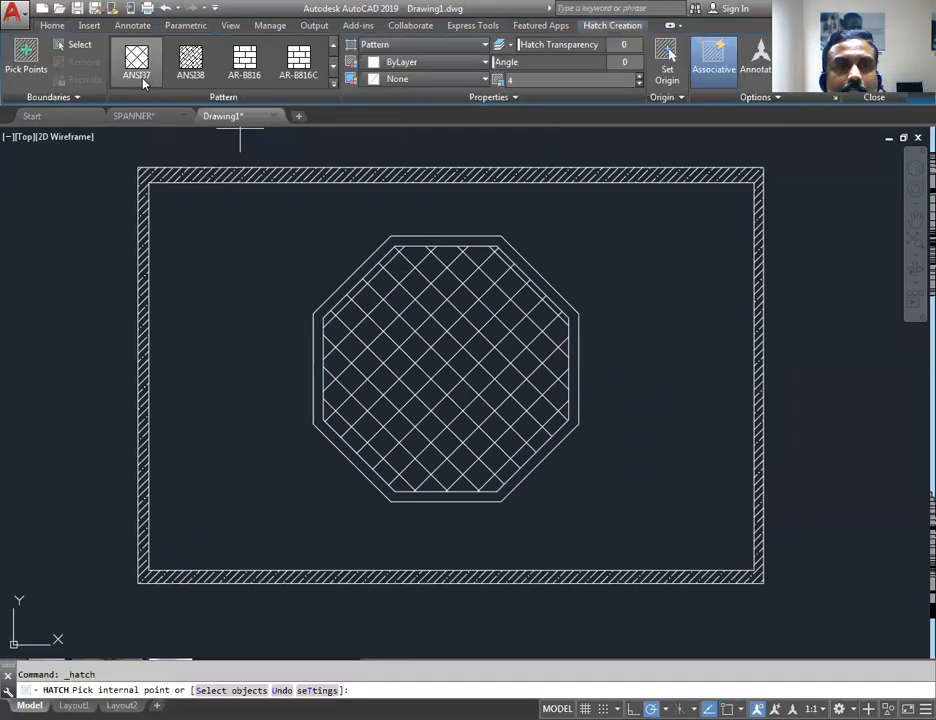
left_click(334, 85)
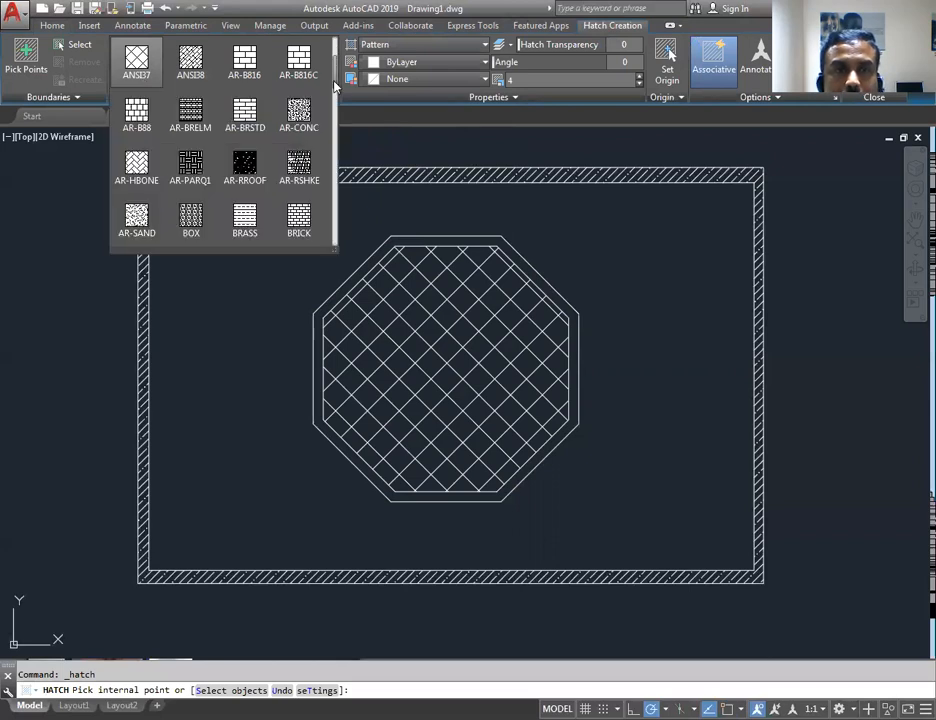
left_click(417, 118)
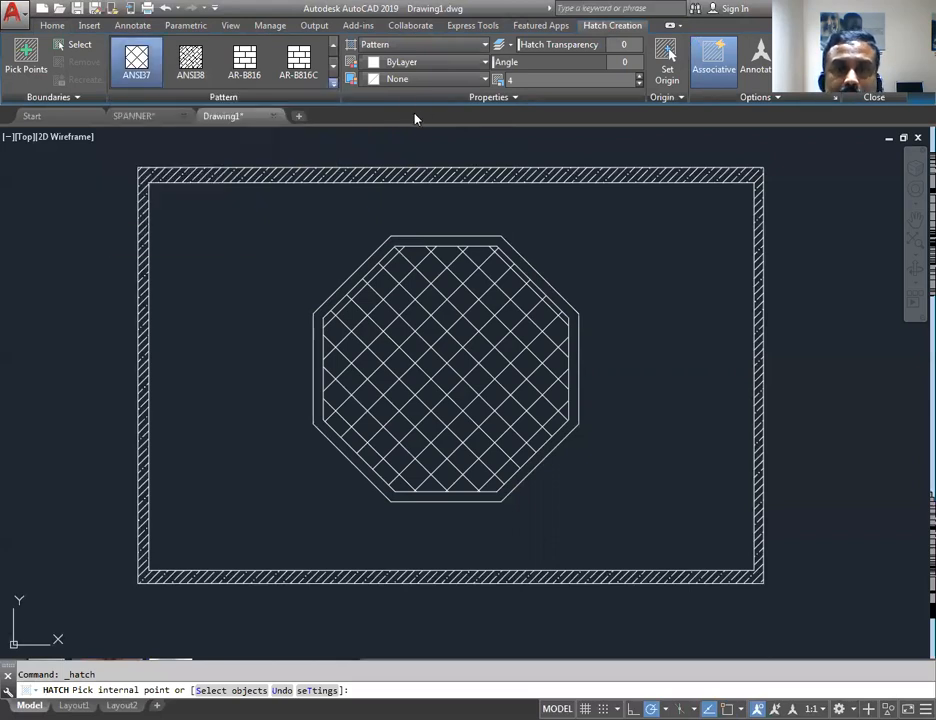
left_click(388, 47)
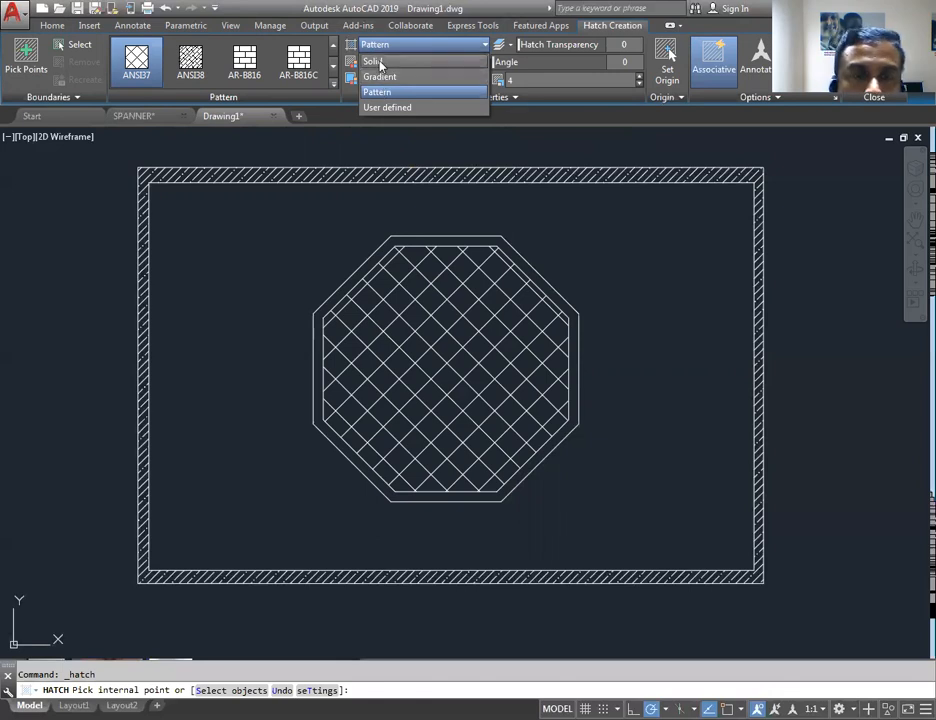
left_click(380, 62)
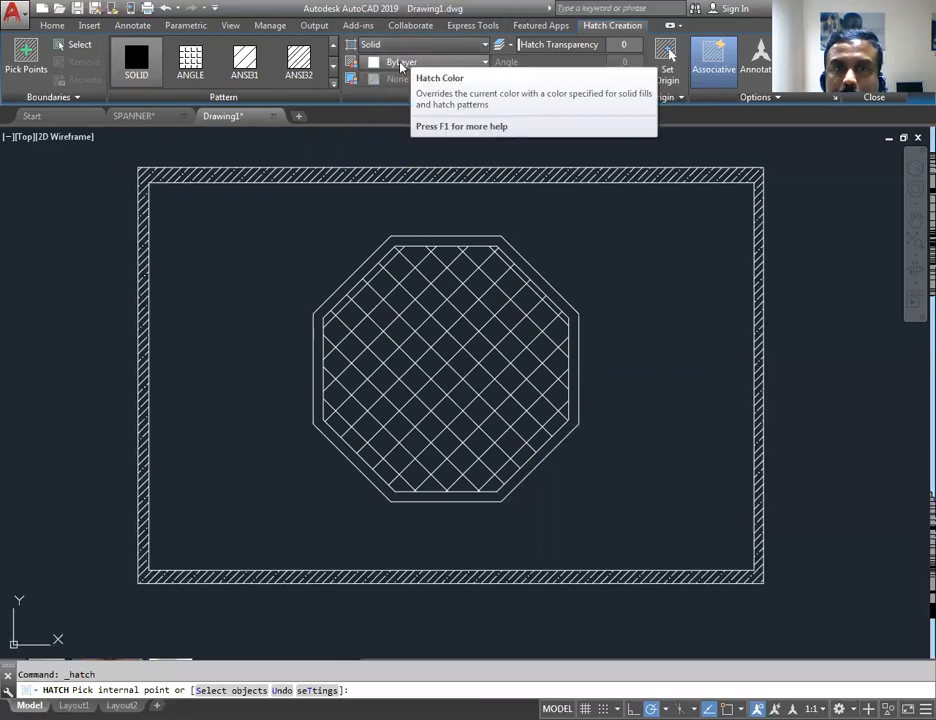
left_click(401, 63)
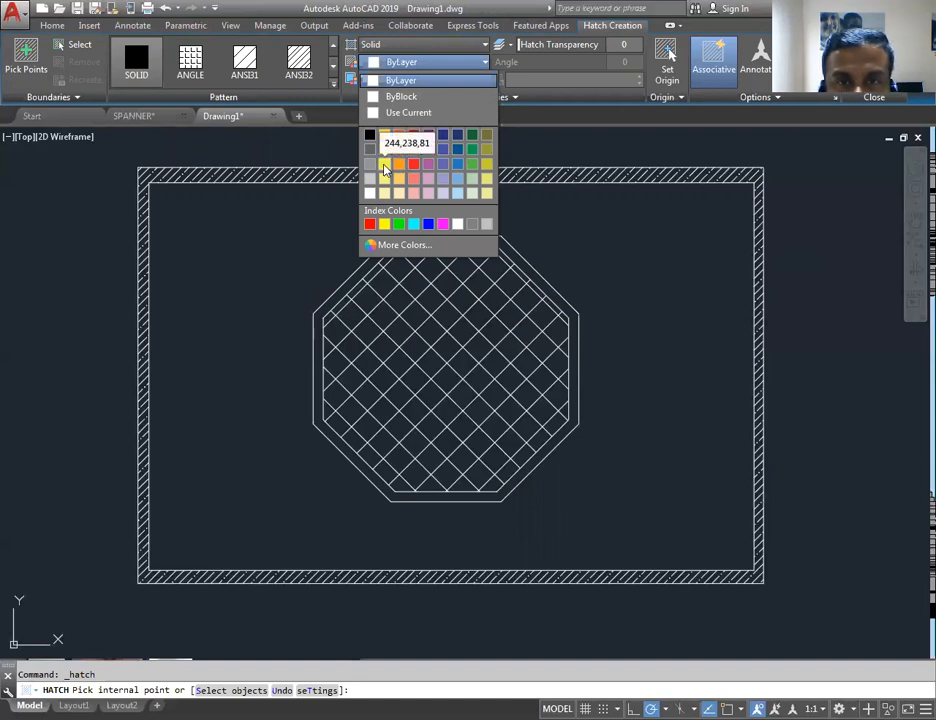
left_click(384, 165)
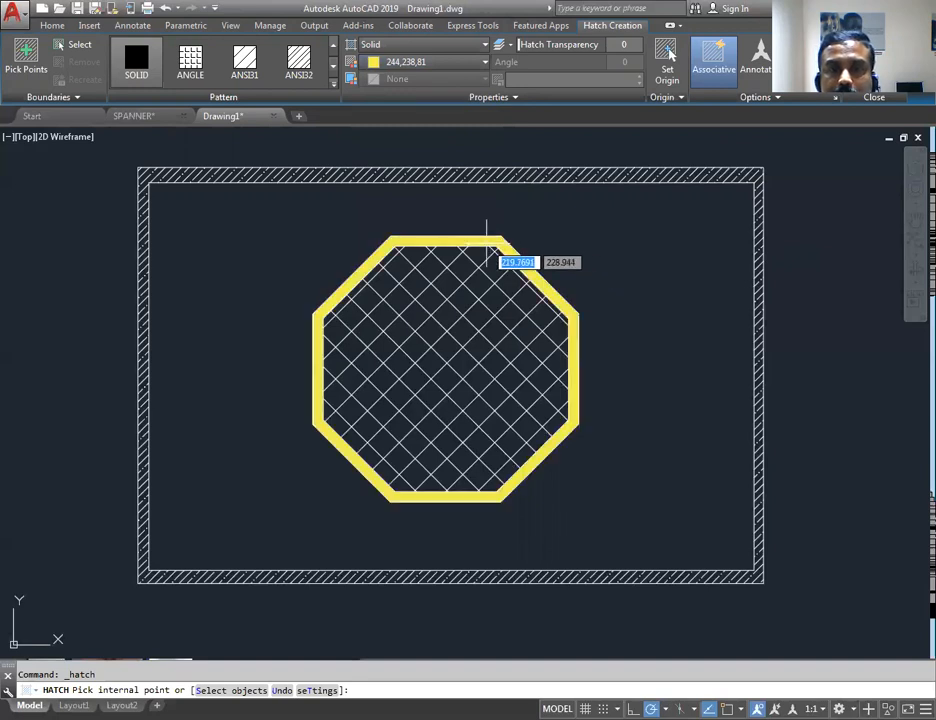
left_click(487, 236)
key("Return")
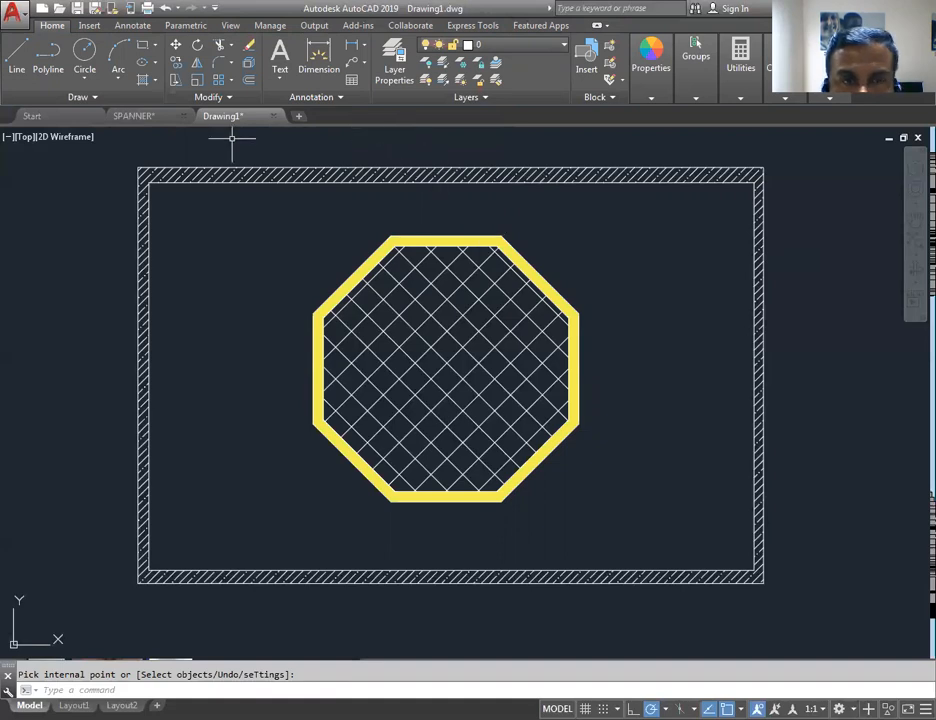
- Start a gradient hatch with red 205,32,39 as the first colour and pink 247,171,174 as the second
left_click(142, 82)
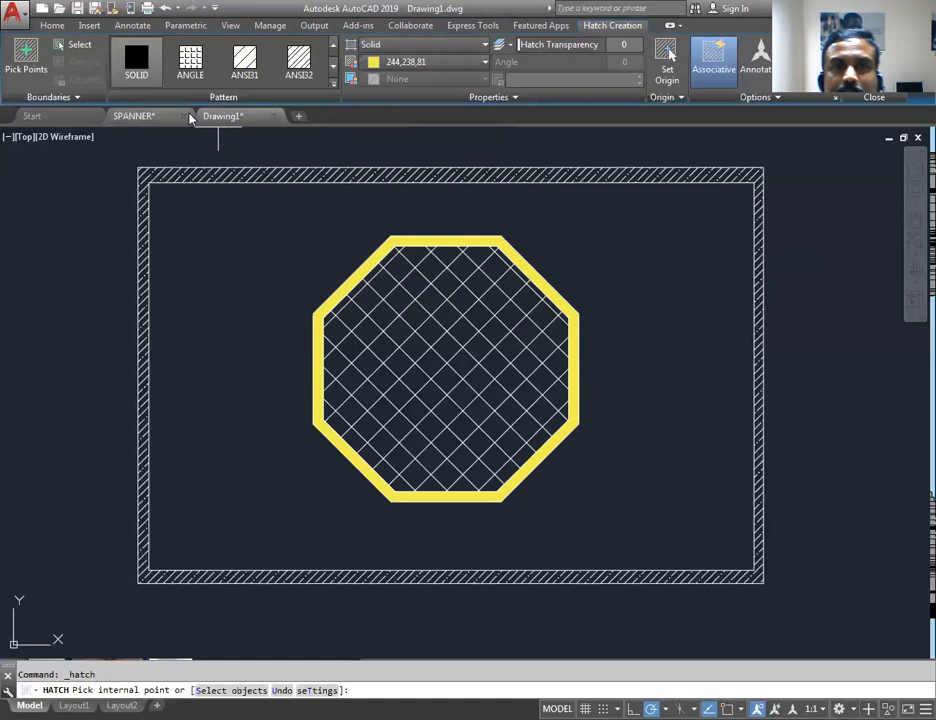
left_click(469, 47)
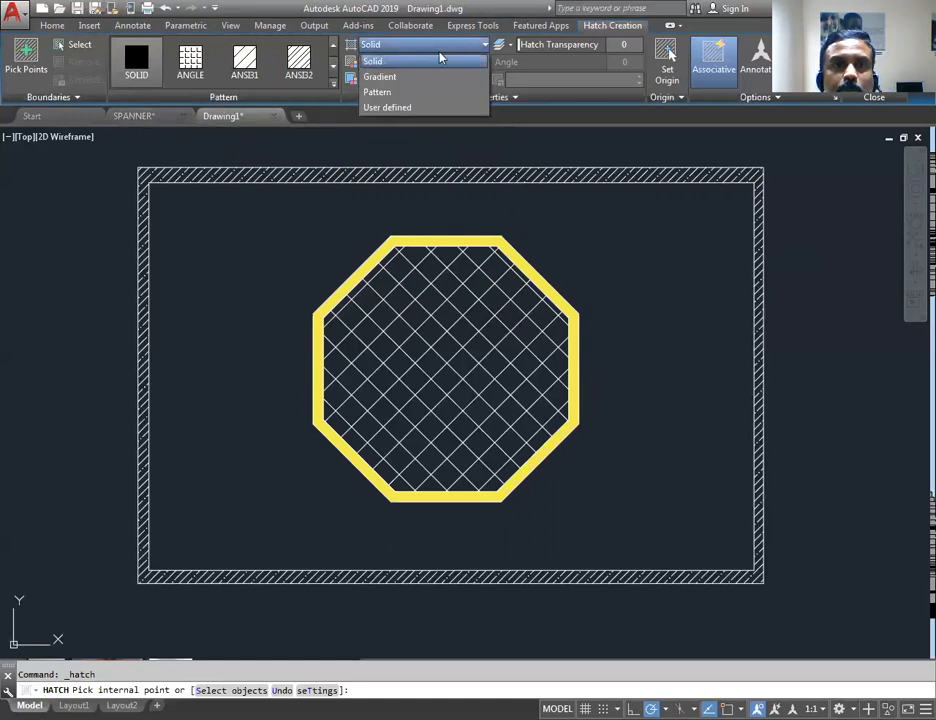
left_click(381, 78)
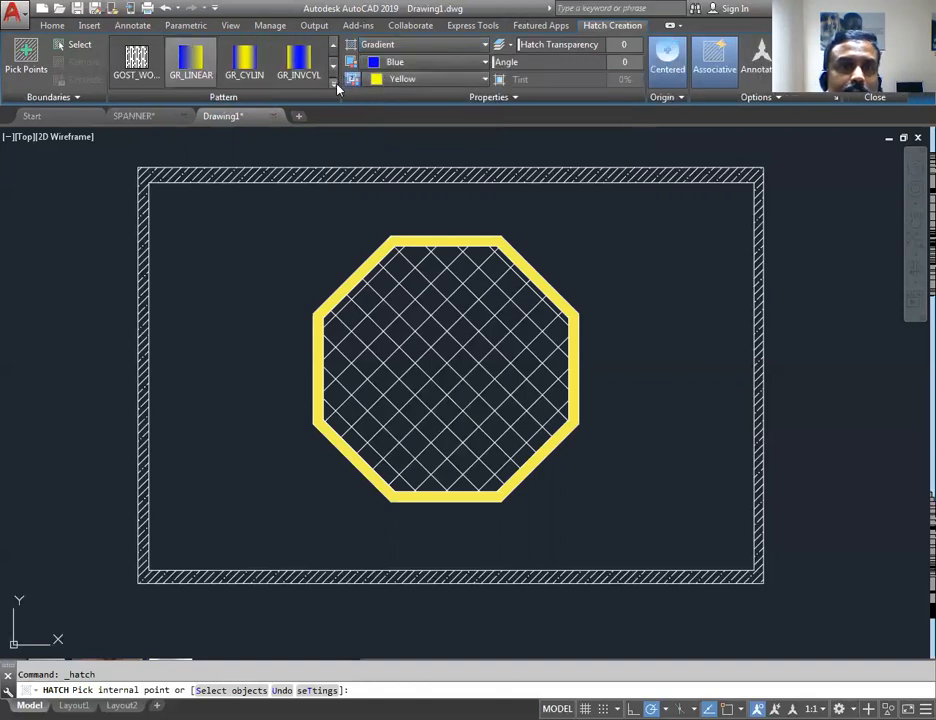
left_click(333, 86)
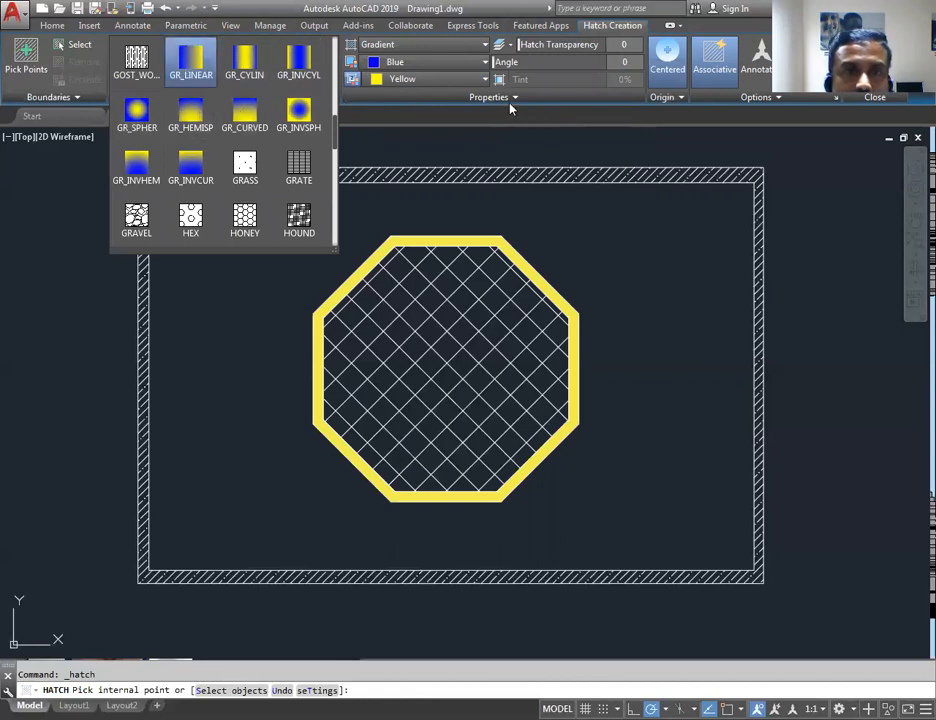
left_click(453, 66)
left_click(453, 66)
left_click(450, 68)
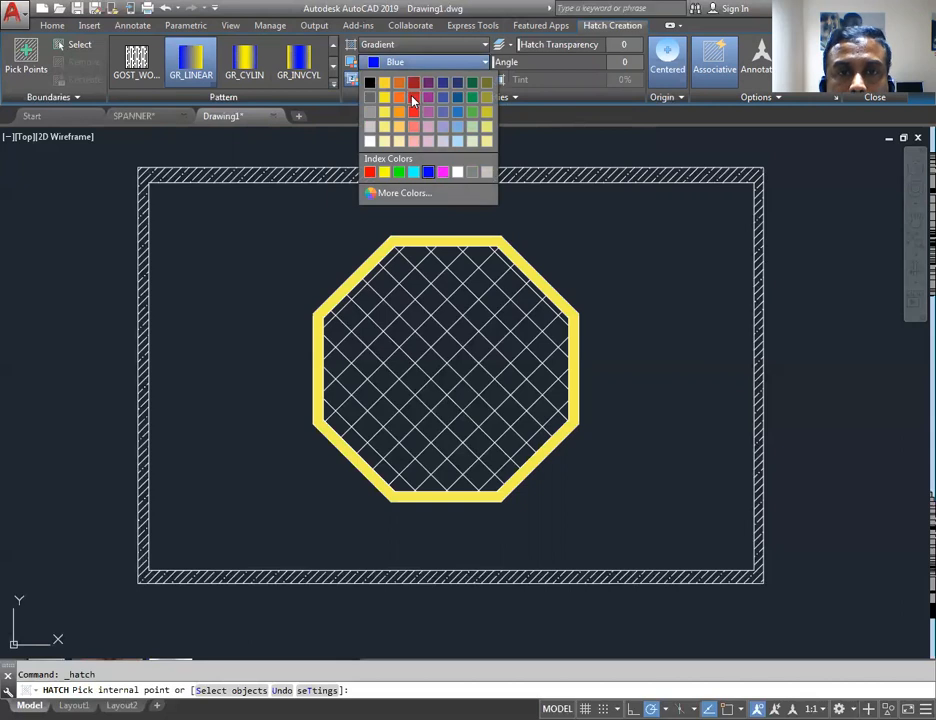
left_click(413, 97)
left_click(461, 80)
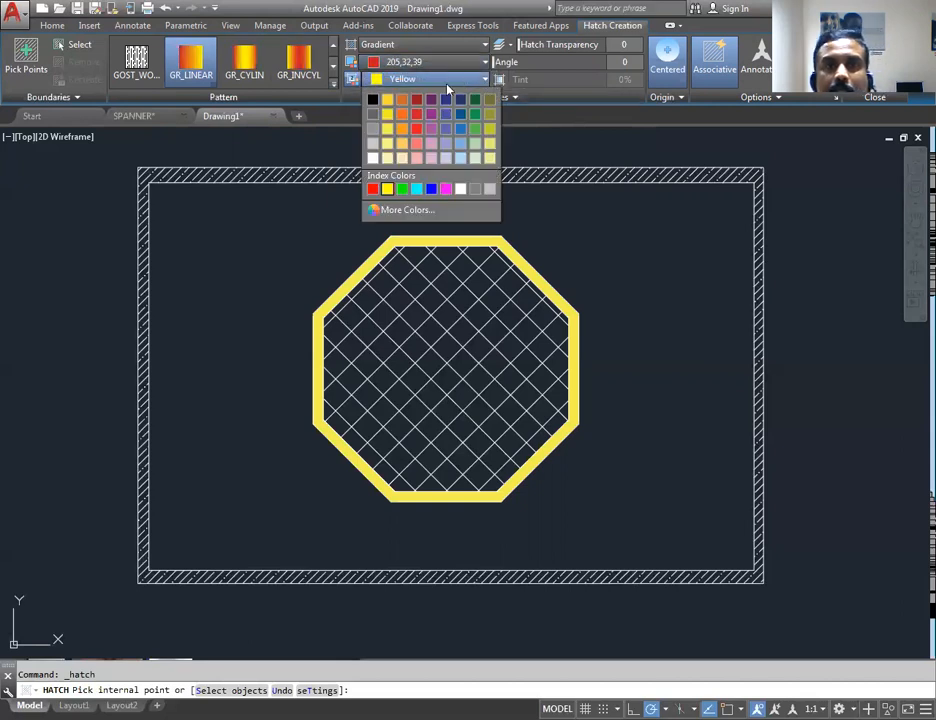
left_click(418, 160)
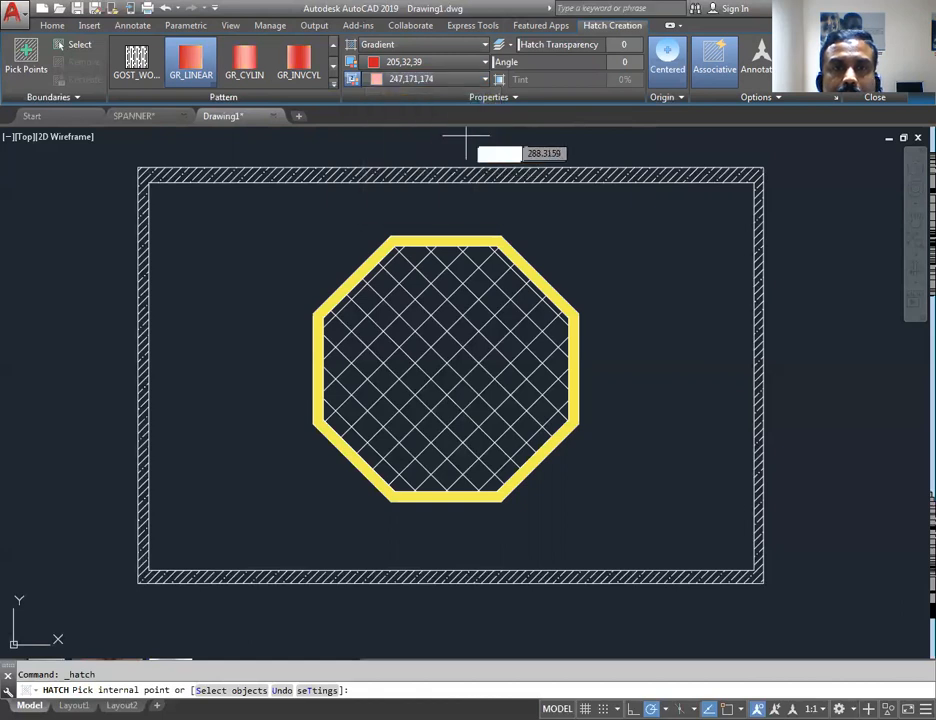
left_click(421, 65)
left_click(421, 65)
left_click(421, 79)
left_click(421, 63)
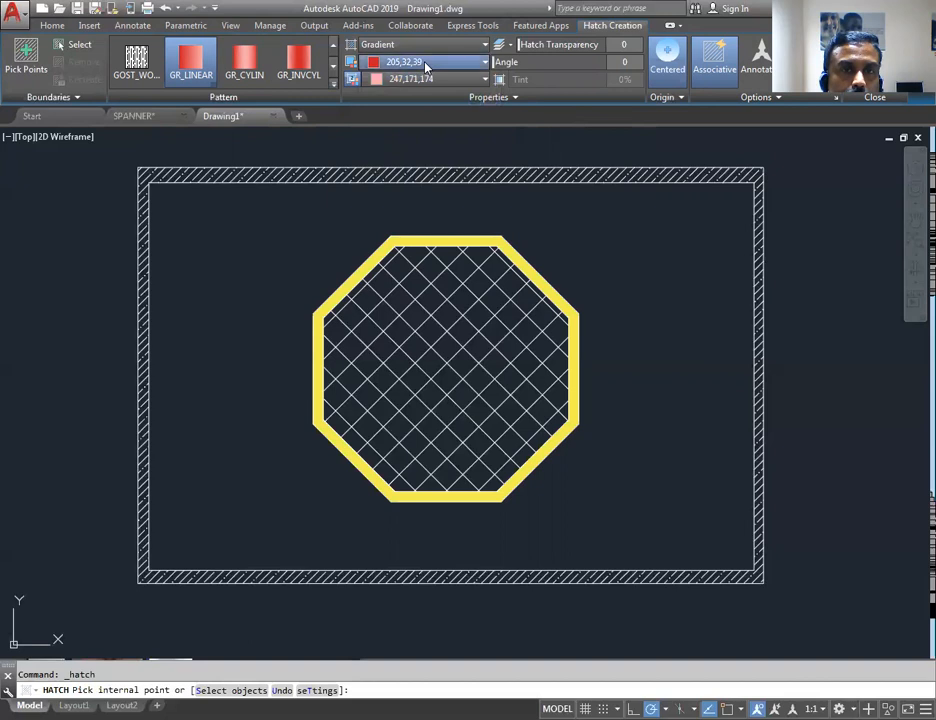
left_click(421, 63)
left_click(438, 63)
left_click(437, 78)
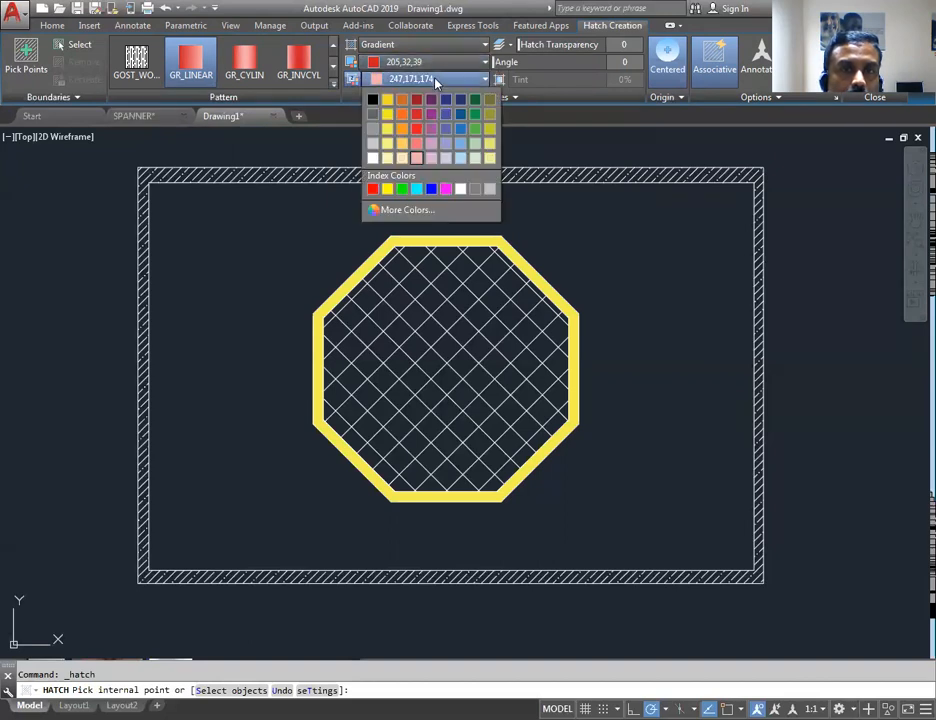
left_click(437, 77)
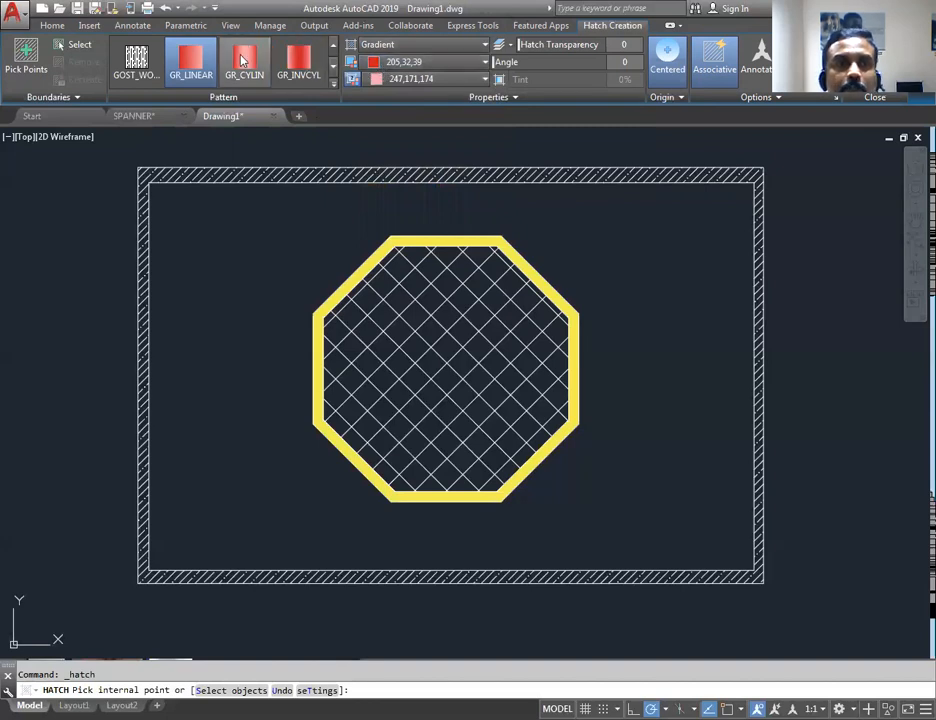
- Fill the area between the outer octagon and the inner rectangle with the GR_HEMISP gradient
left_click(333, 84)
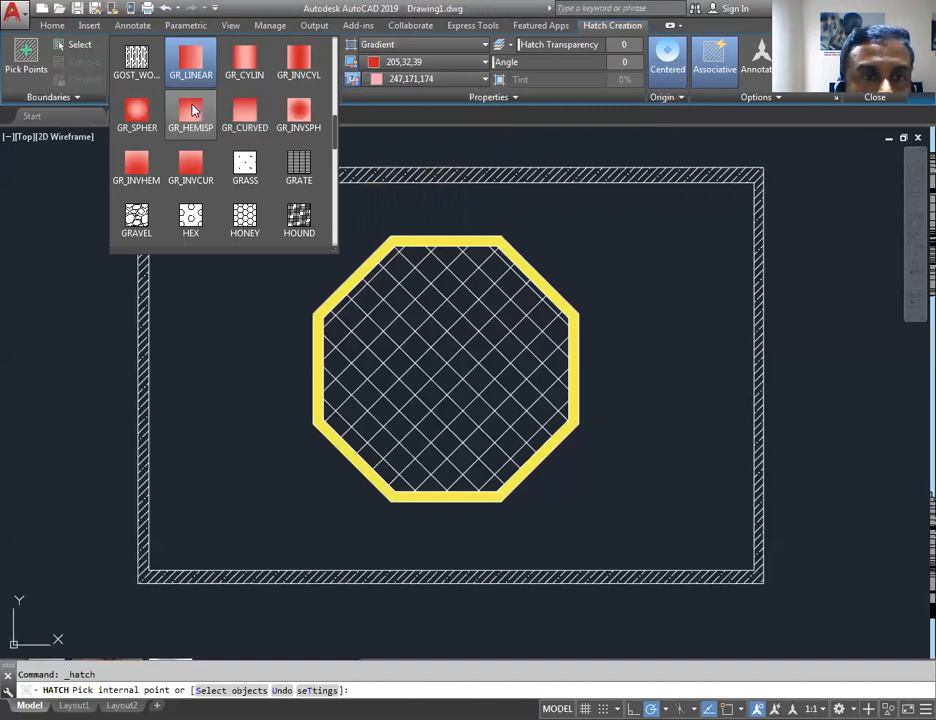
left_click(194, 111)
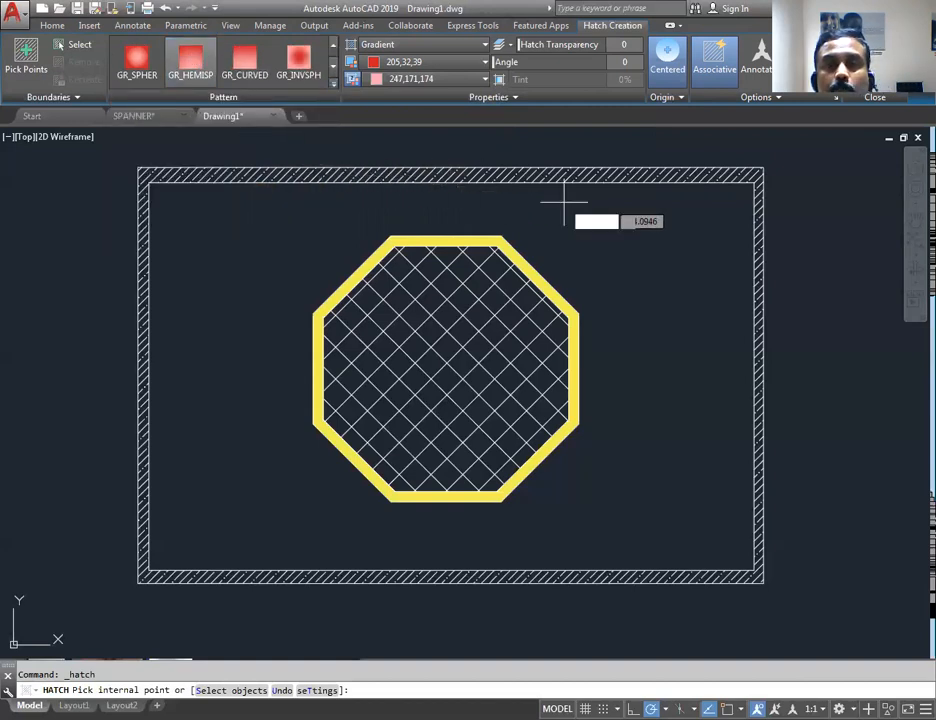
left_click(627, 229)
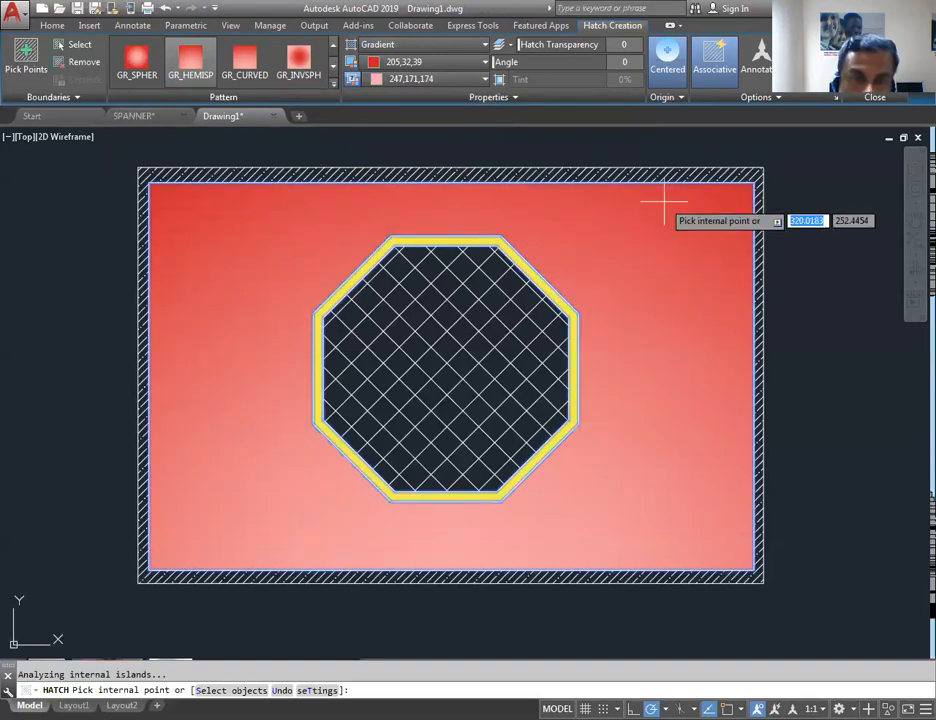
key("Return")
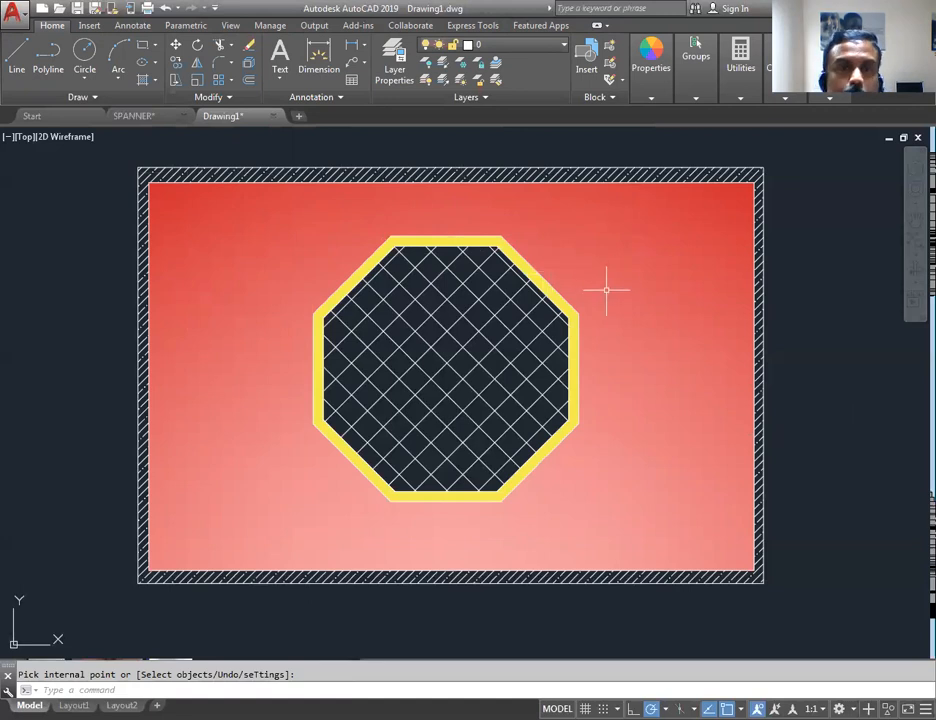
- Select the crosshatch inside the inner octagon and set its pattern scale to 1
left_click(445, 307)
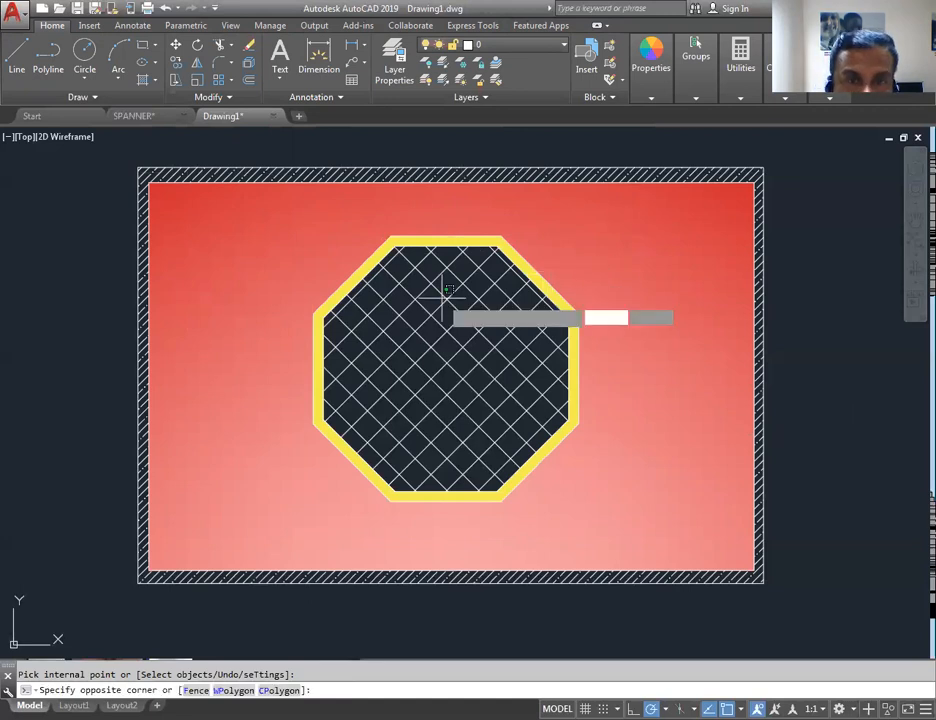
left_click(443, 299)
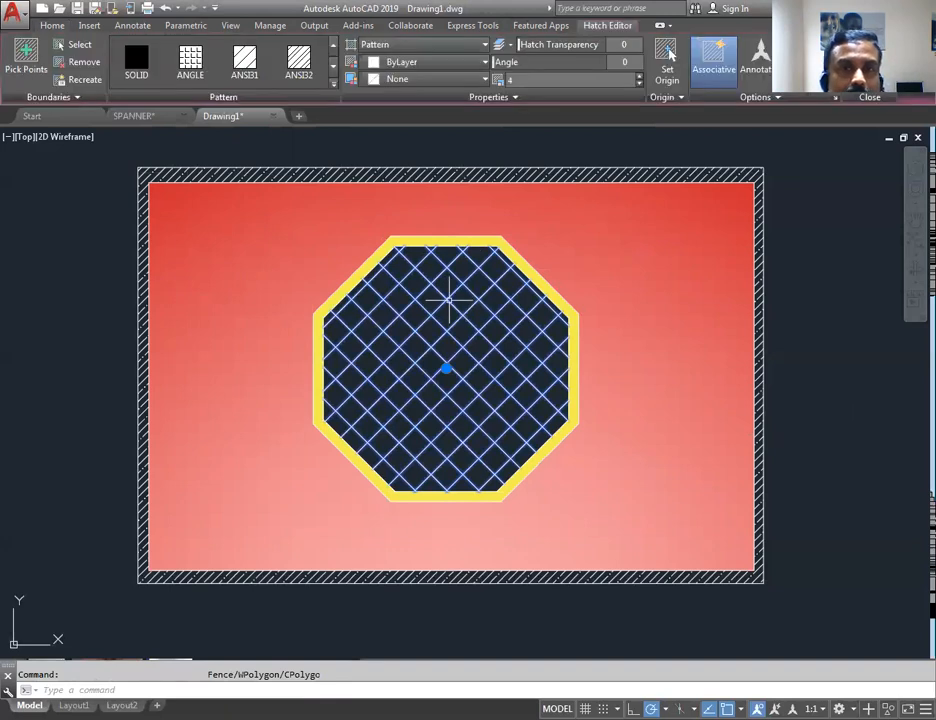
left_click(528, 79)
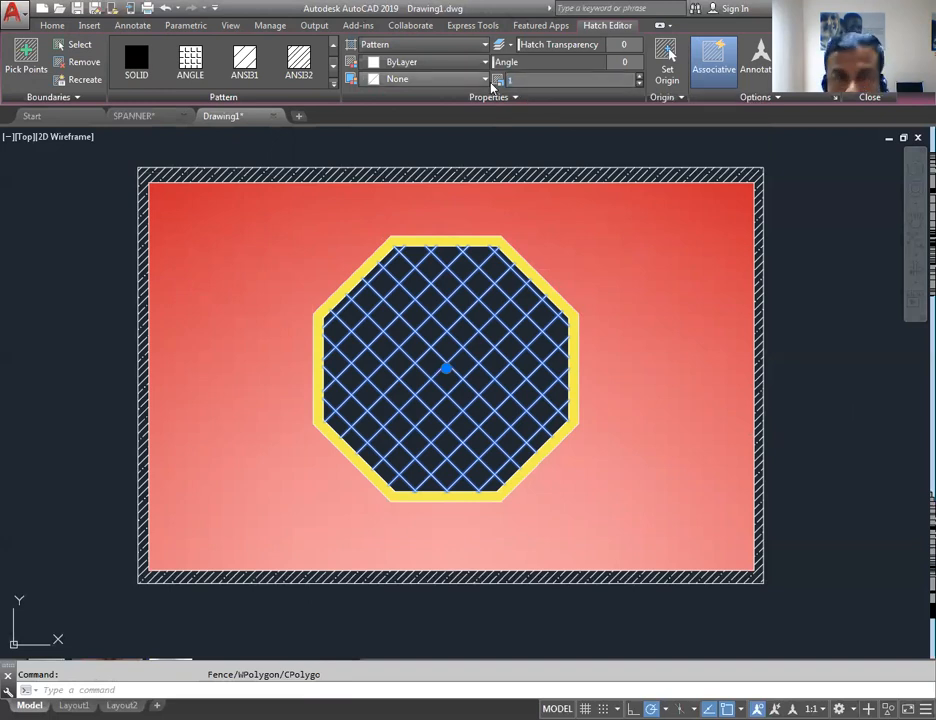
key("Return")
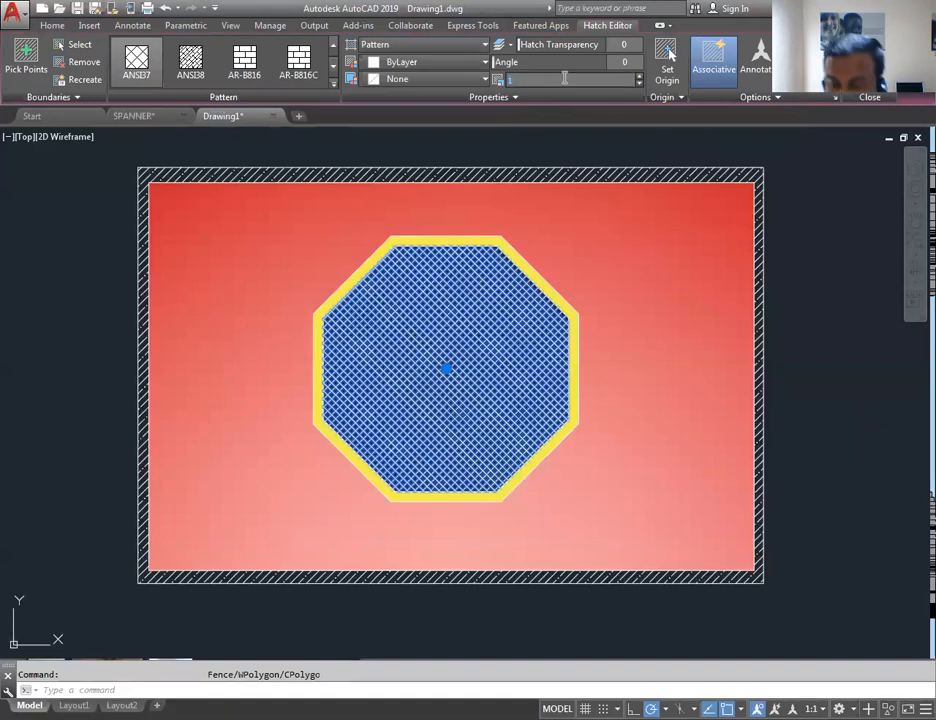
- Set the pattern scale of the crosshatch inside the inner octagon to 6
type("6")
key("Return")
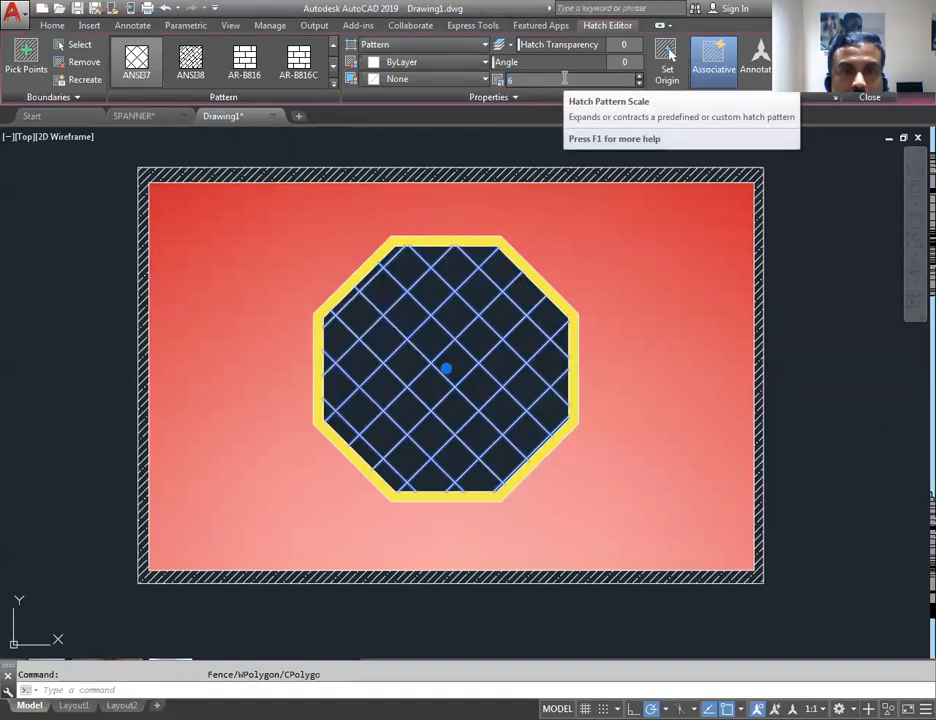
key("Return")
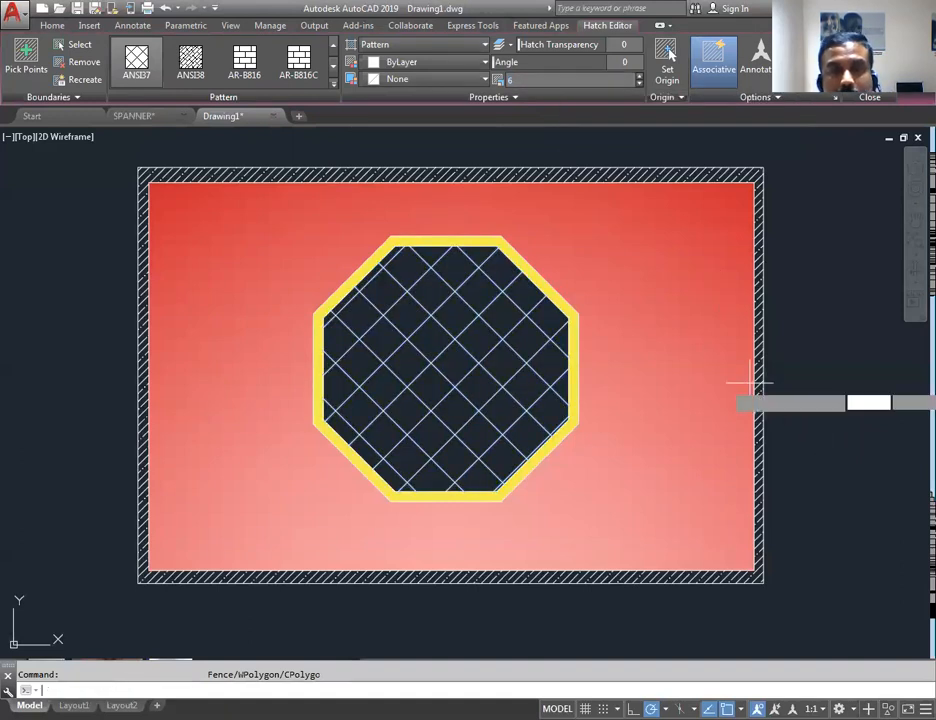
- Draw two overlapping circles of similar size to the right of the hatched rectangle, the first with a radius of about 75
scroll(500, 247, "down", 2)
middle_click_drag(500, 245, 338, 319)
left_click(54, 25)
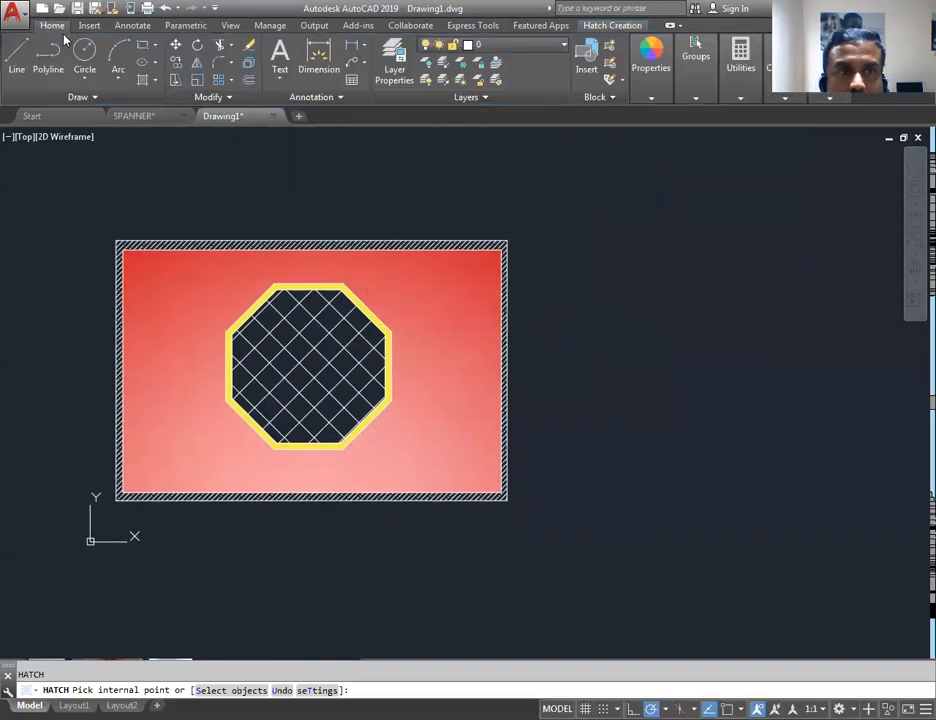
left_click(84, 52)
left_click(657, 292)
left_click(706, 365)
right_click(767, 262)
left_click(792, 270)
left_click(700, 325)
left_click(776, 315)
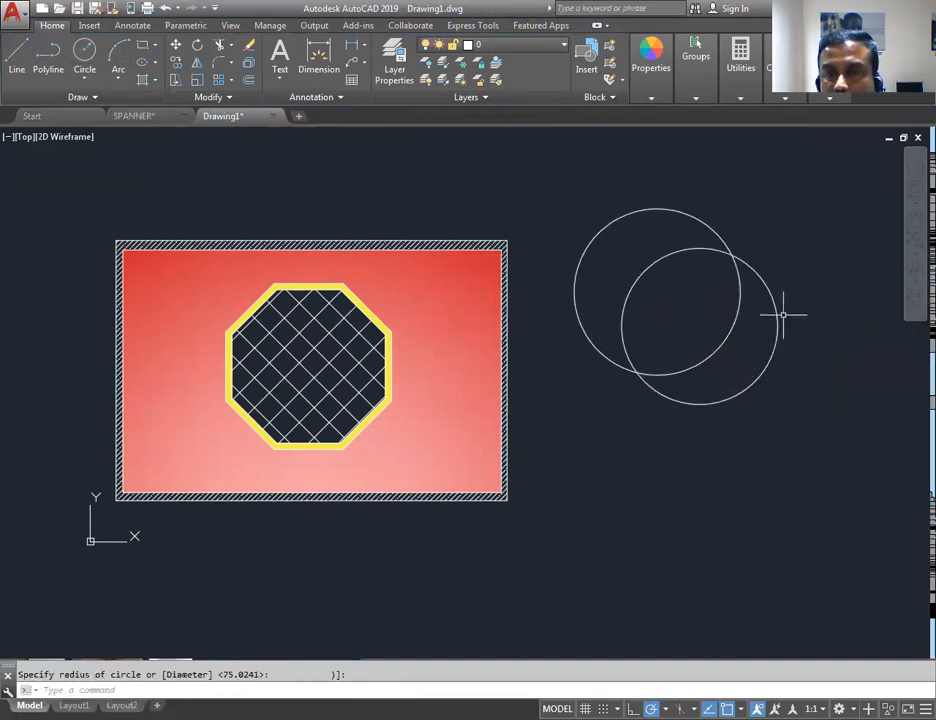
- Hatch the overlap of the two circles with the ANSI38 pattern in yellow 244,238,81 at scale 4
left_click(142, 79)
left_click(431, 46)
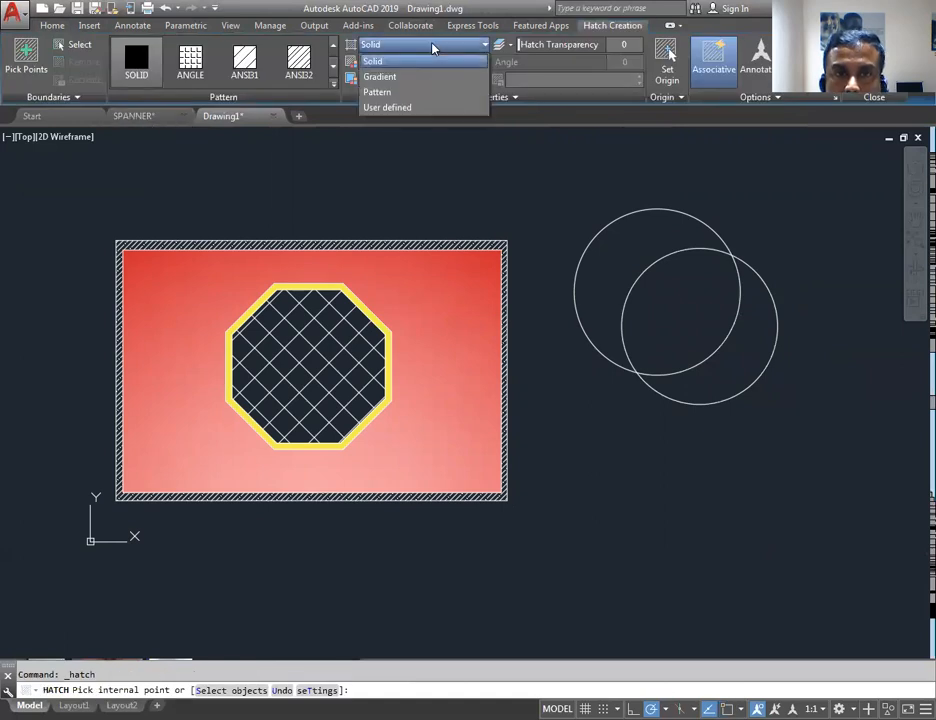
left_click(380, 92)
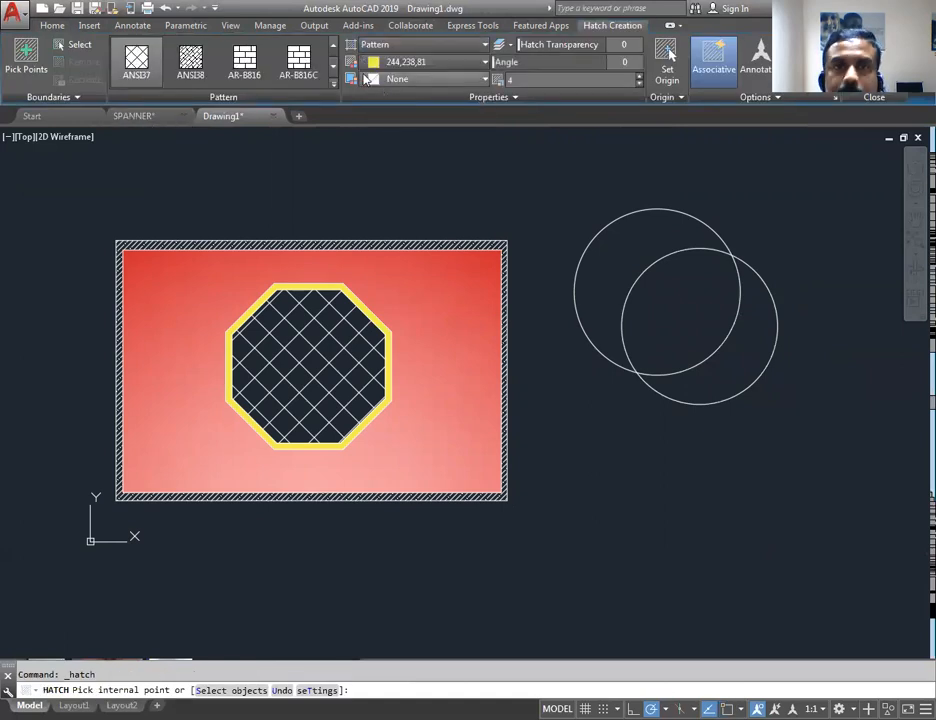
left_click(195, 60)
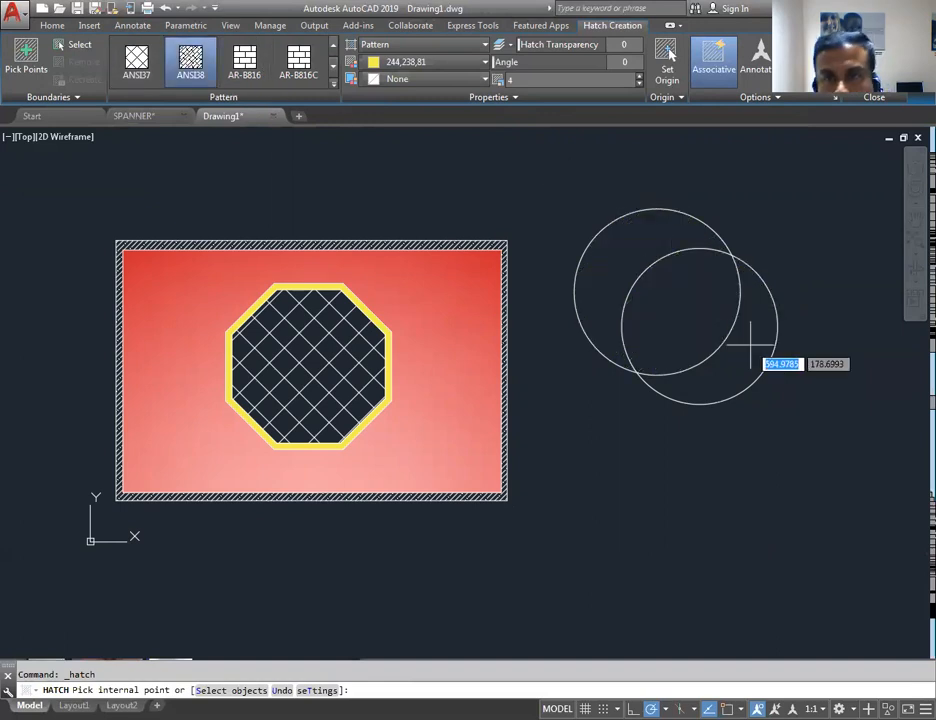
left_click(693, 302)
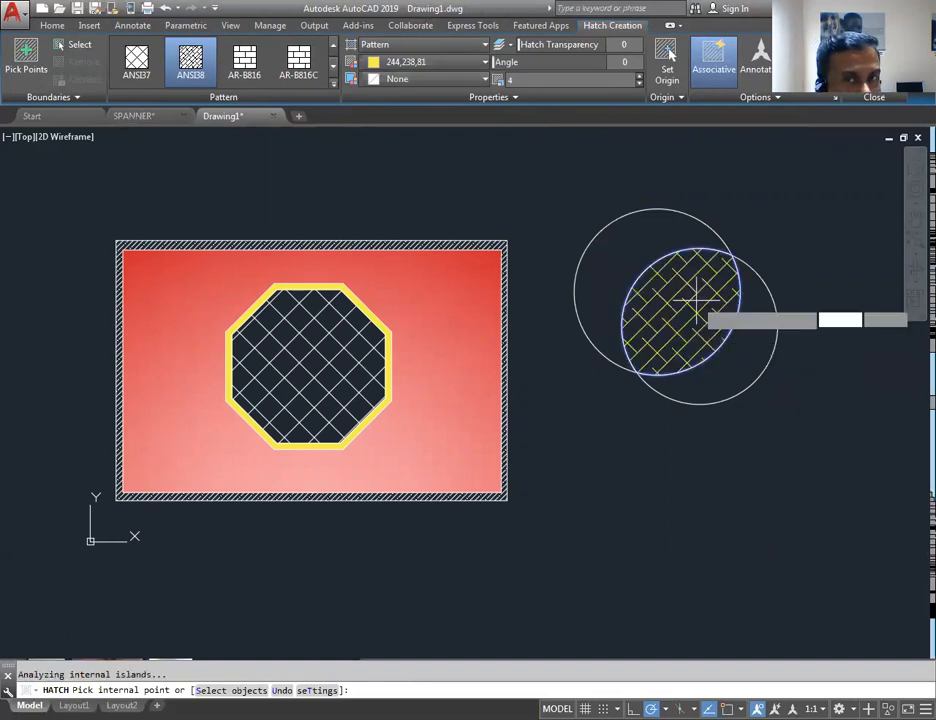
- Try red 237,31,36 on the overlap hatch, and set its colour to ByLayer
left_click(422, 62)
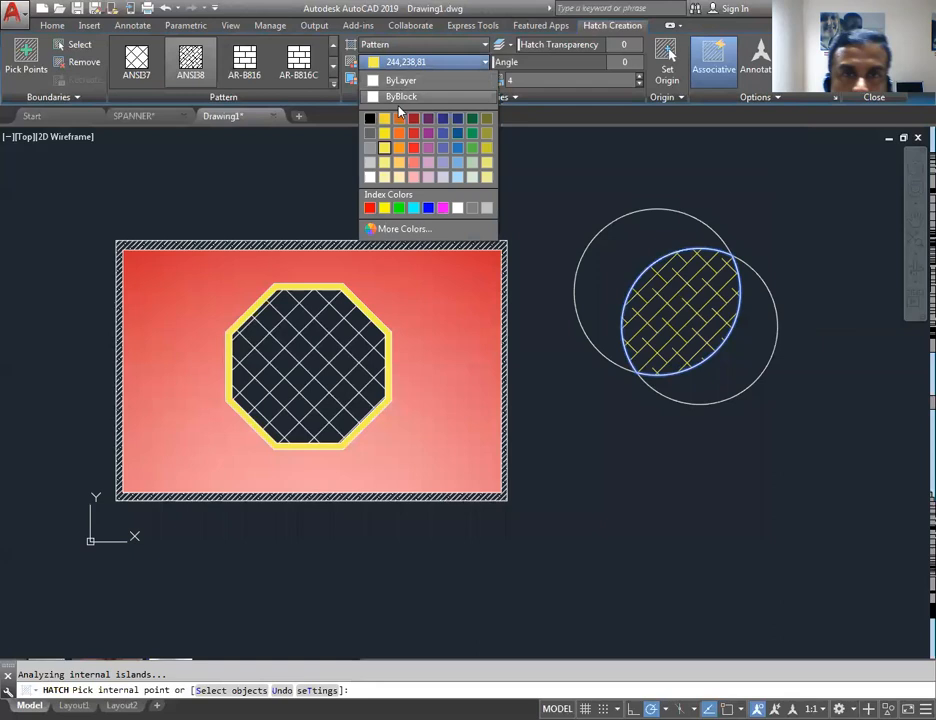
left_click(415, 148)
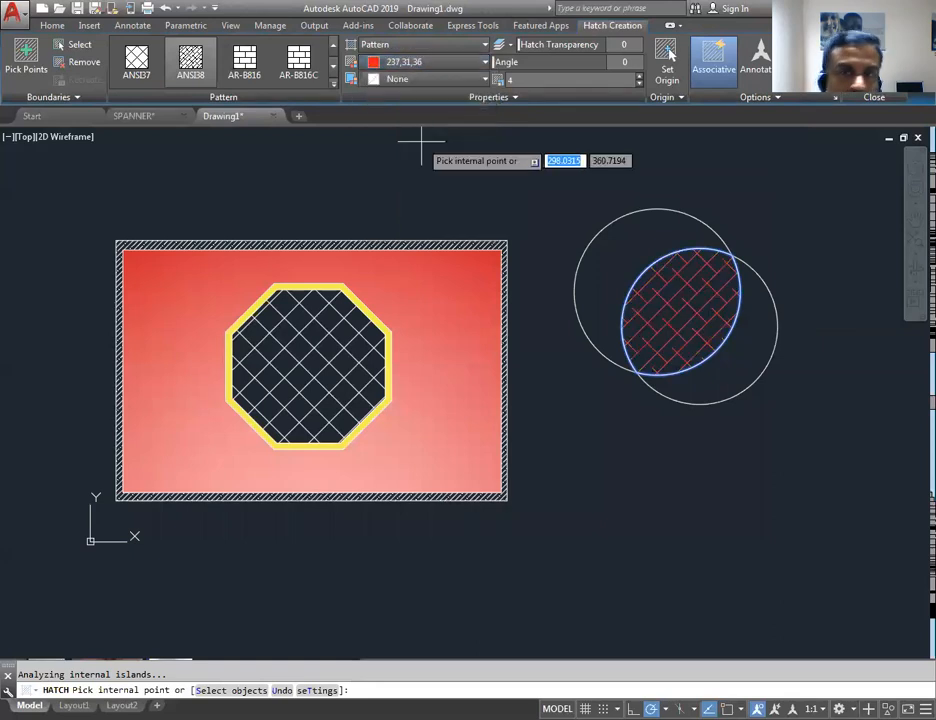
left_click(422, 62)
left_click(405, 84)
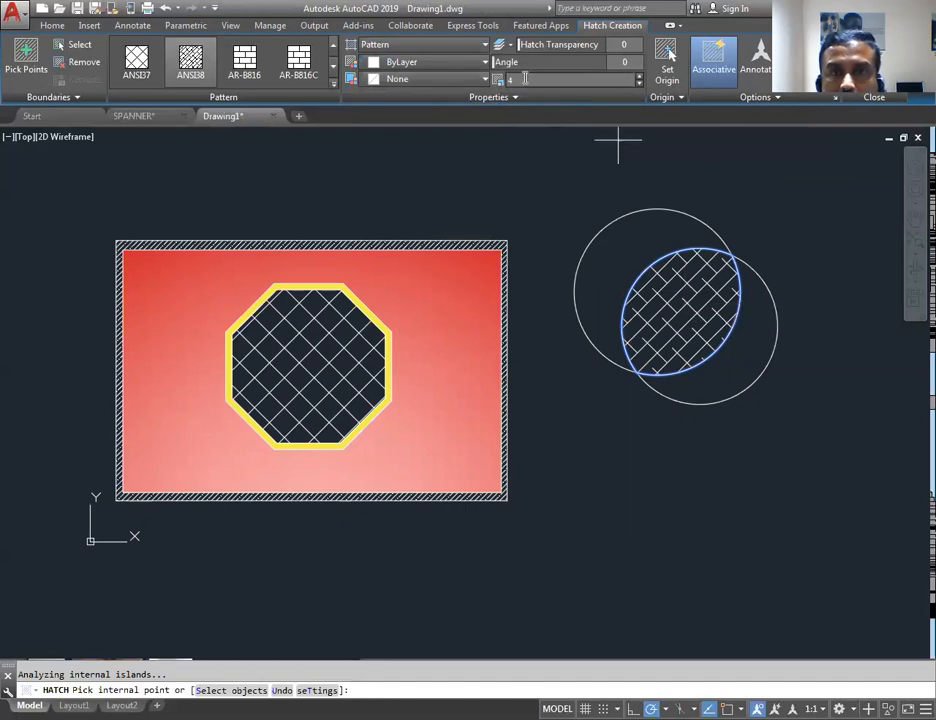
- Try pattern scales of 2 and 10 on the overlap hatch
type("2")
key("Return")
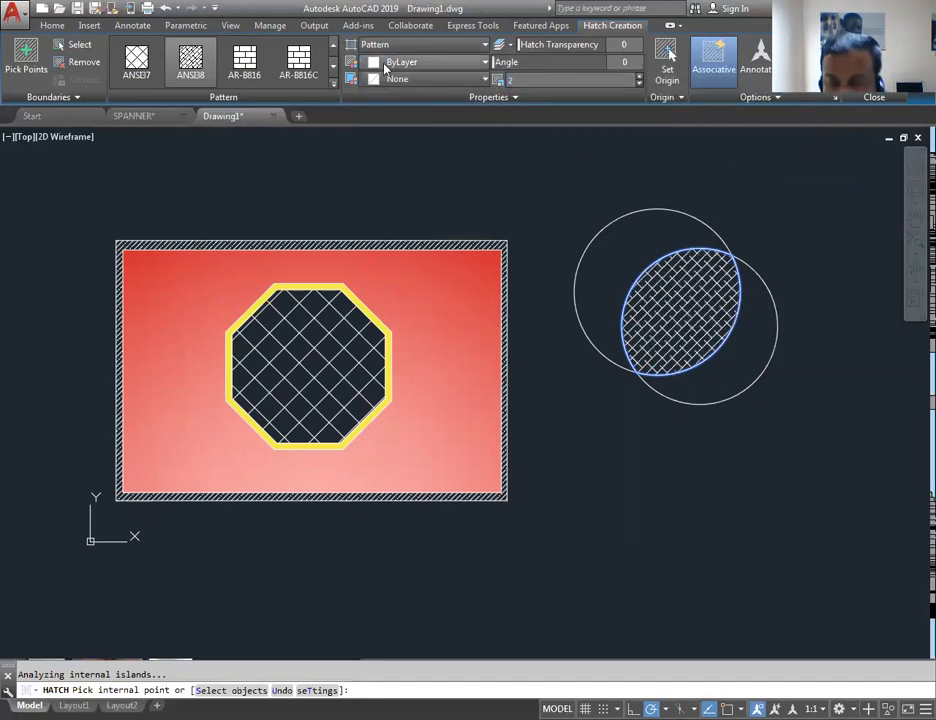
type("10")
key("Return")
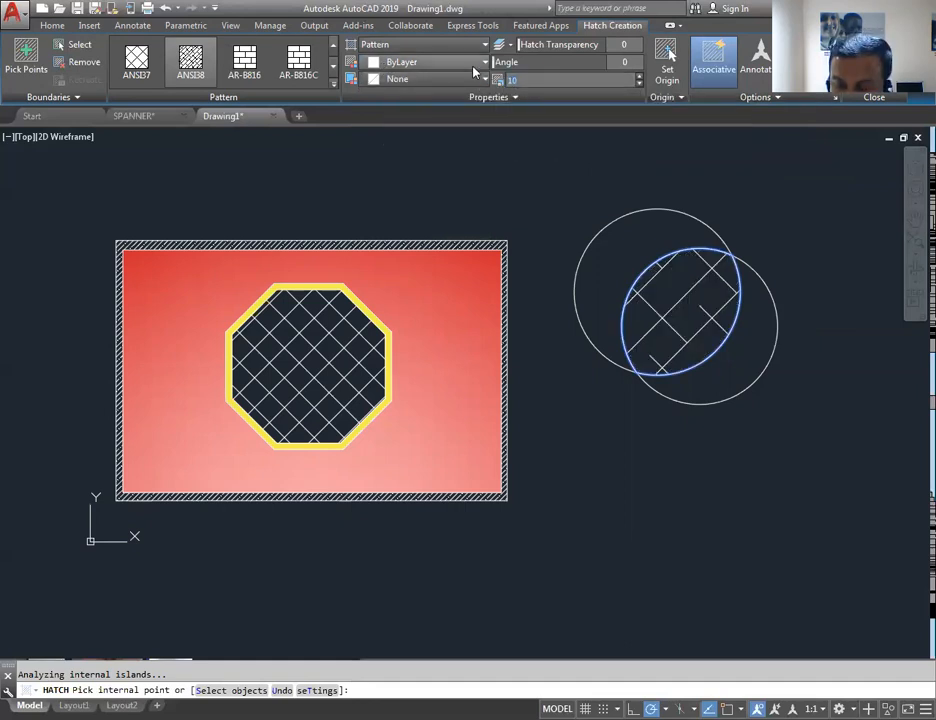
- Set the overlap hatch's pattern scale to 1 and finish the hatch
type("1")
key("Return")
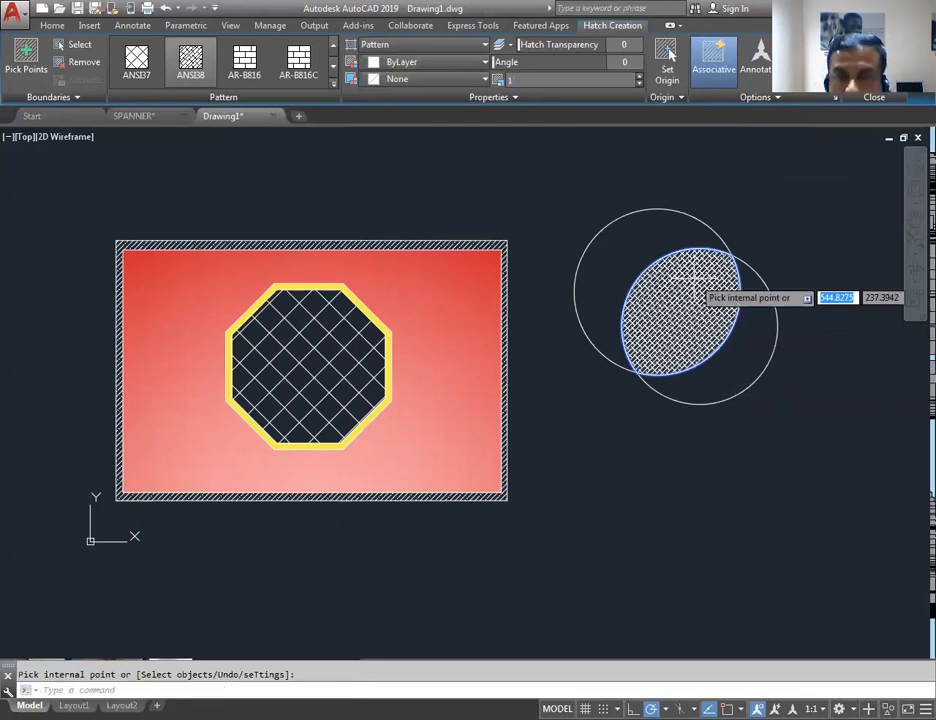
key("Return")
- Examine the ANSI38 hatch in the circles' overlap up close and compare it with the hatched rectangle and octagons
scroll(672, 325, "up", 2)
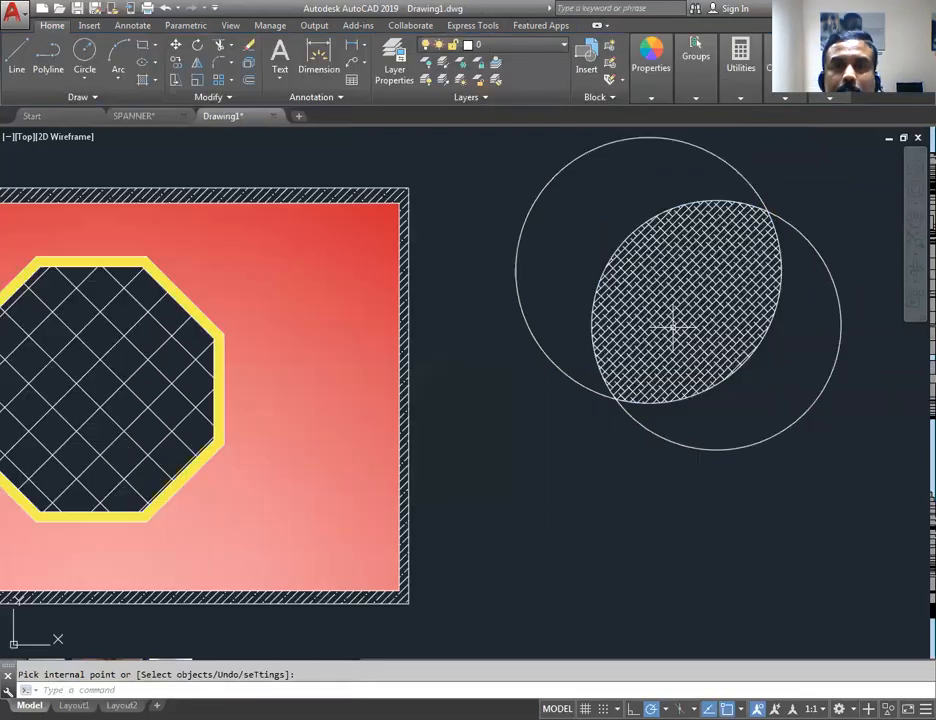
mouse_move(388, 350)
middle_mouse_down()
mouse_move(455, 353)
mouse_move(562, 334)
mouse_move(518, 328)
mouse_move(498, 338)
middle_mouse_up()
scroll(498, 338, "down", 2)
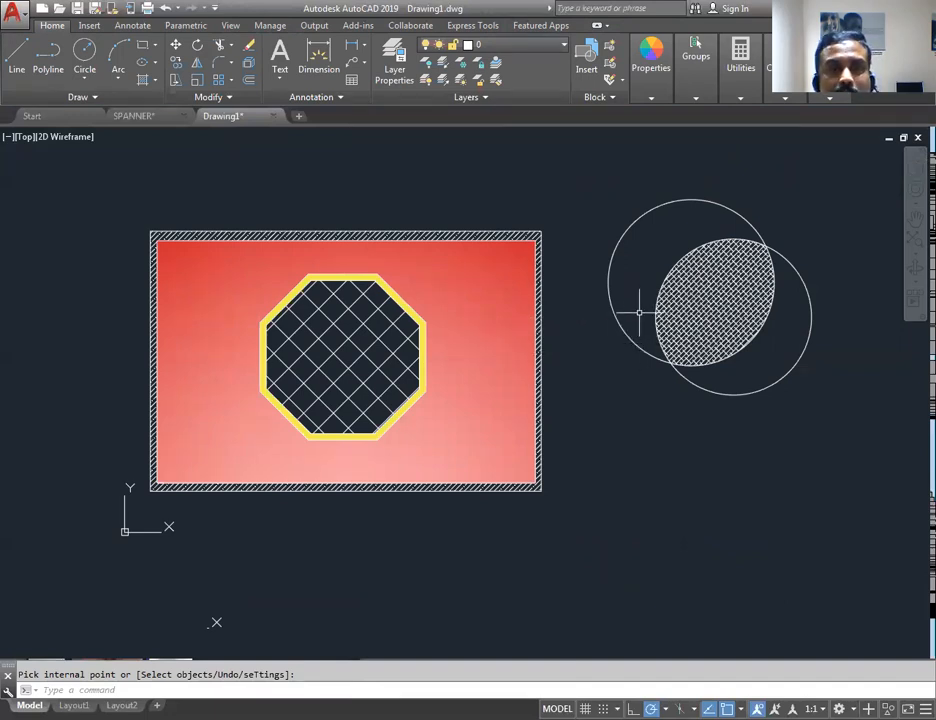
scroll(715, 318, "up", 2)
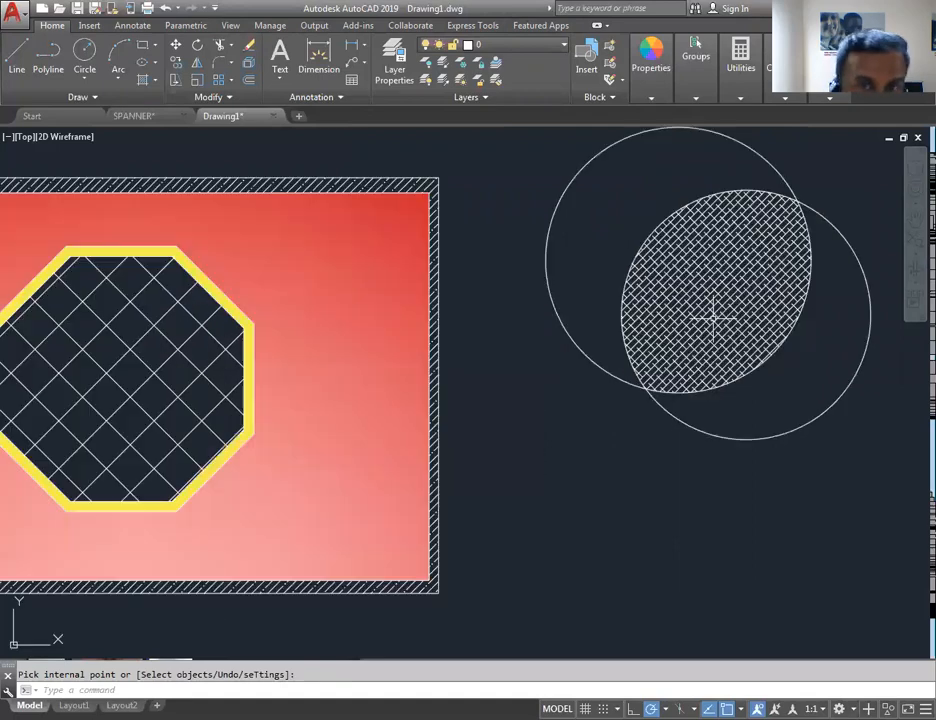
scroll(748, 311, "up", 4)
scroll(627, 299, "down", 4)
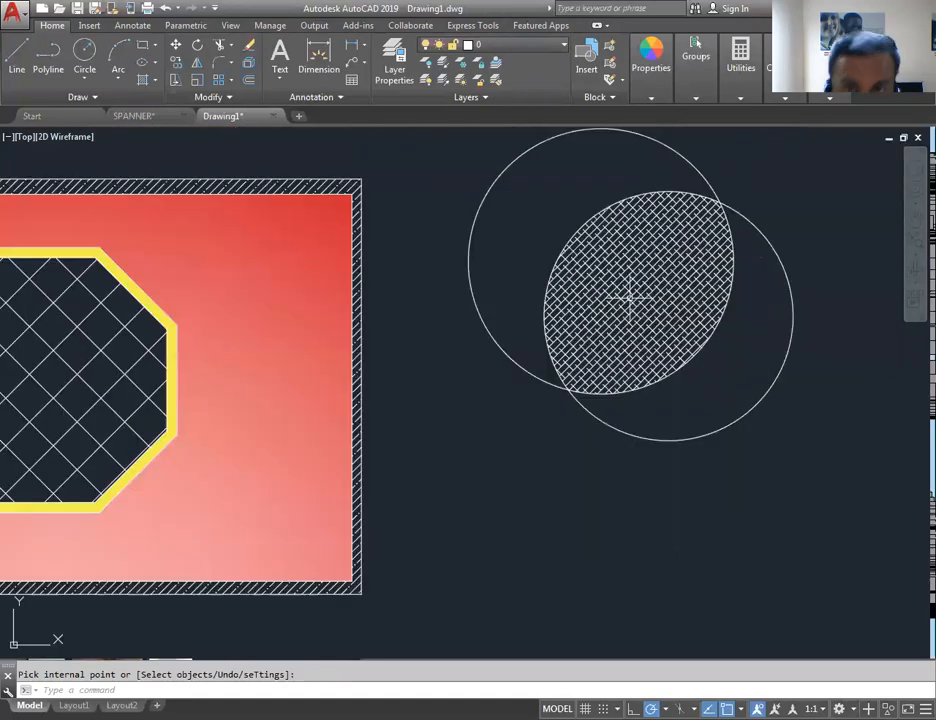
scroll(636, 291, "up", 2)
scroll(631, 291, "down", 2)
middle_click_drag(453, 362, 750, 300)
scroll(580, 329, "down", 2)
middle_click_drag(685, 327, 582, 392)
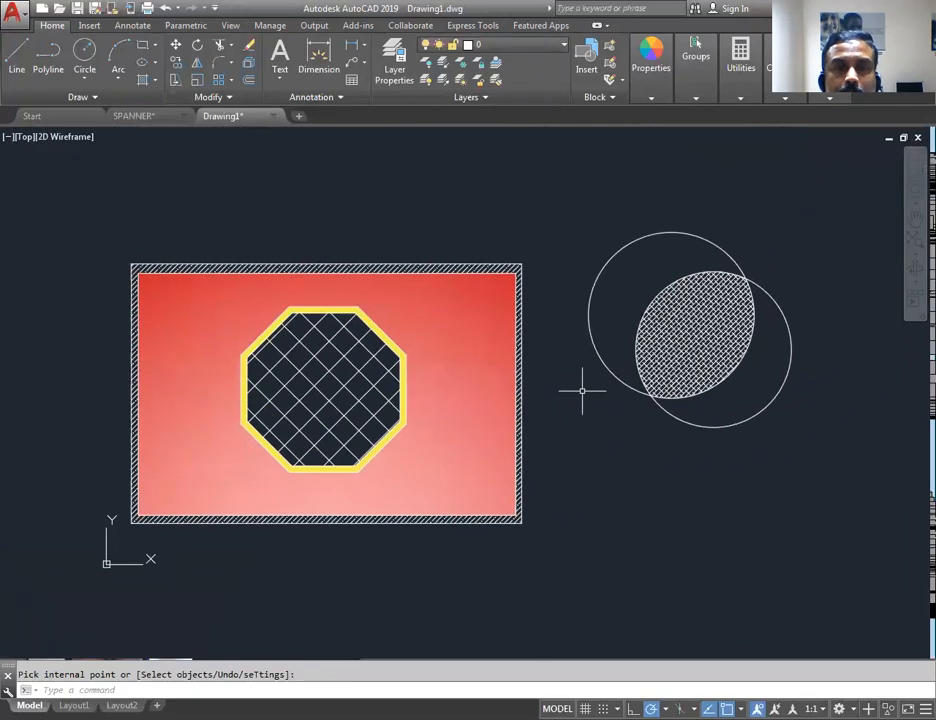
scroll(708, 344, "up", 5)
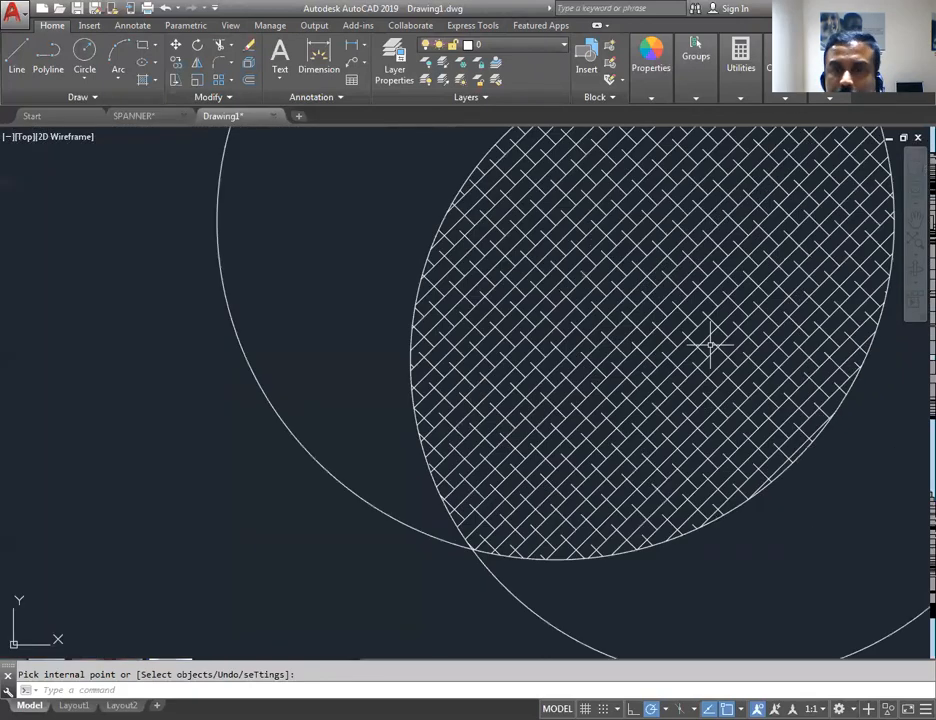
scroll(708, 344, "down", 4)
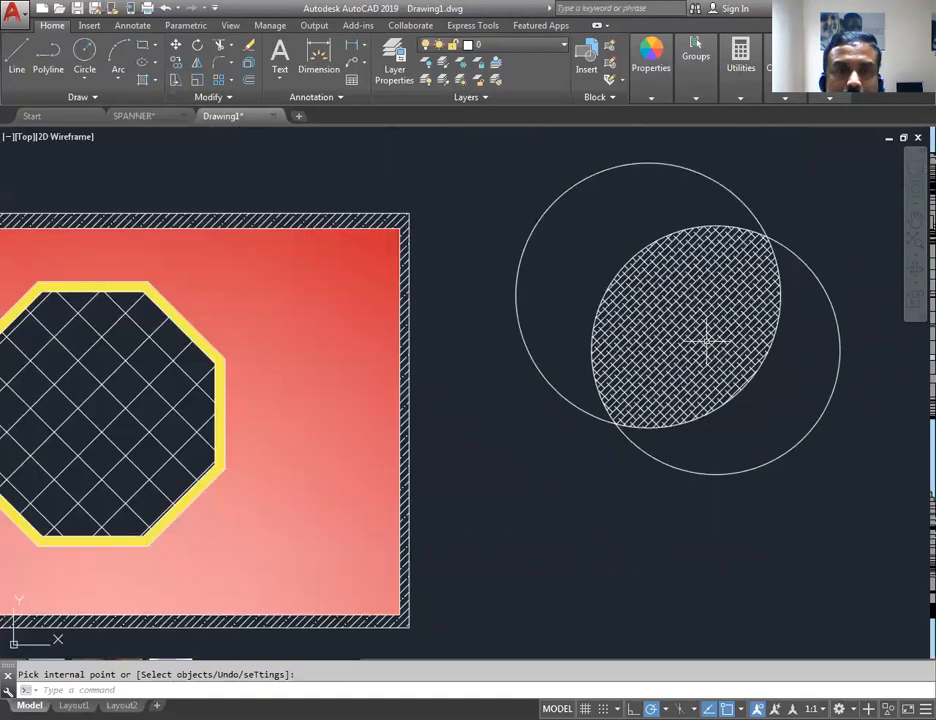
mouse_move(480, 317)
middle_mouse_down()
mouse_move(660, 276)
mouse_move(498, 297)
middle_mouse_up()
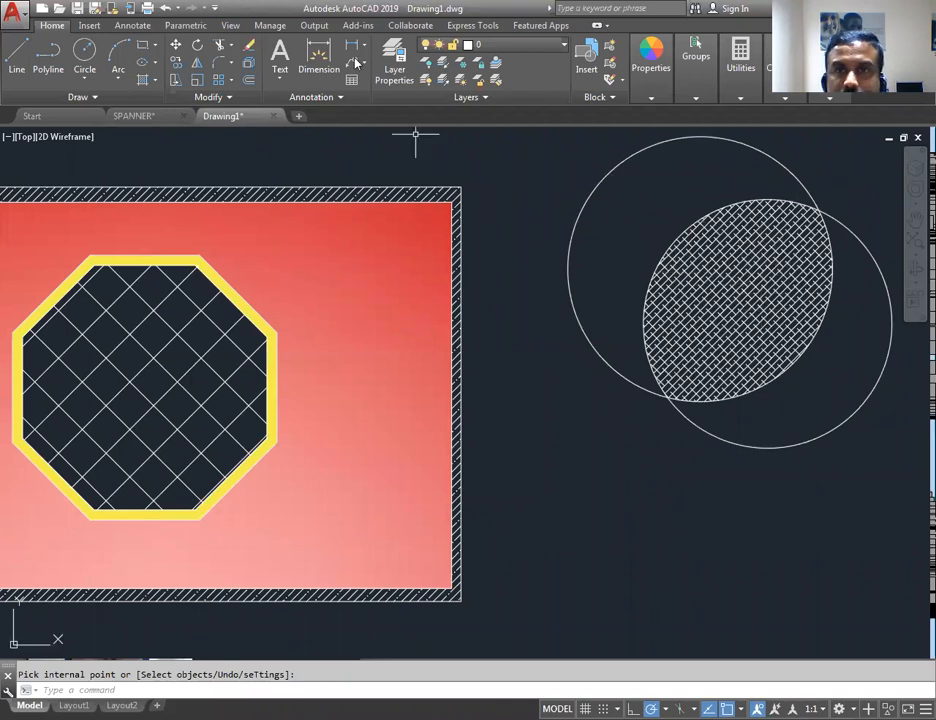
- Switch to the SPANNER drawing and examine the distance dimension between the centres of its two heads
left_click(134, 116)
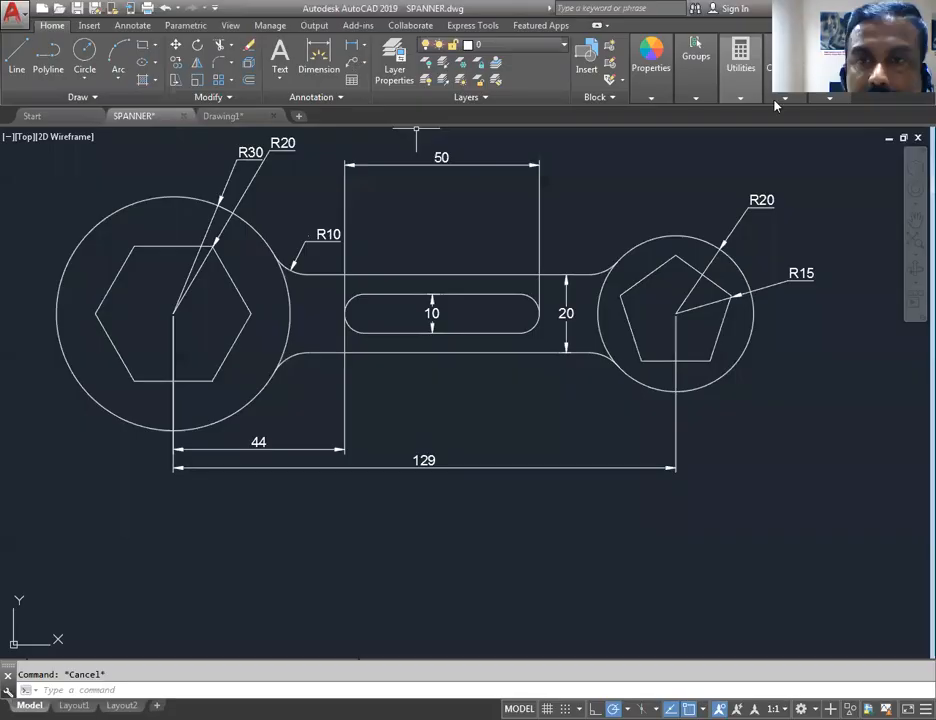
middle_click_drag(808, 208, 808, 208)
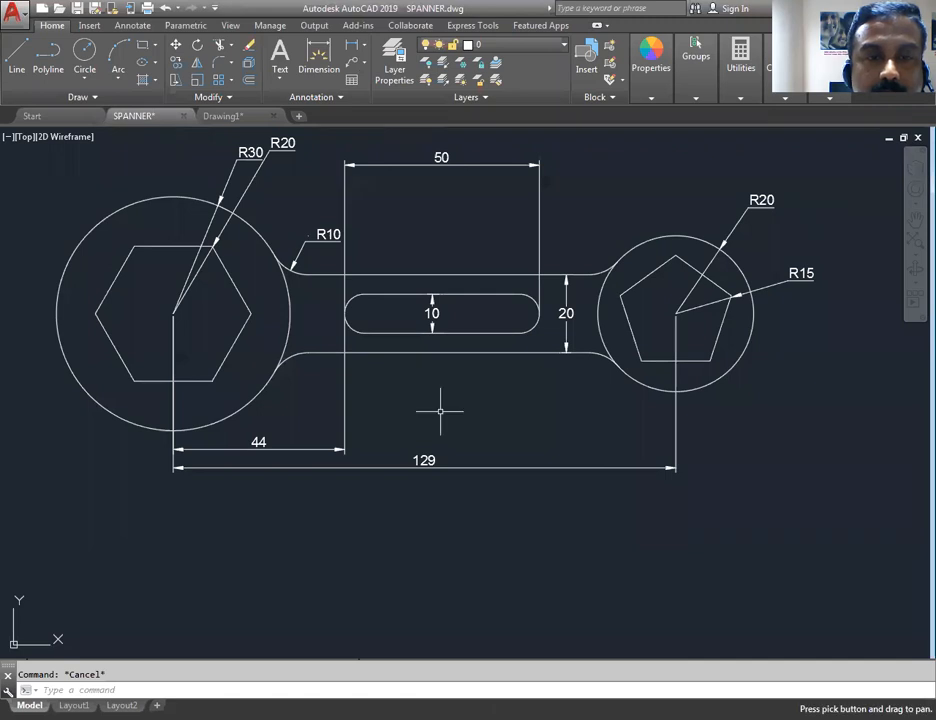
scroll(434, 380, "down", 2)
mouse_move(434, 380)
middle_mouse_down()
mouse_move(433, 318)
mouse_move(450, 317)
mouse_move(440, 317)
middle_mouse_up()
scroll(432, 366, "up", 6)
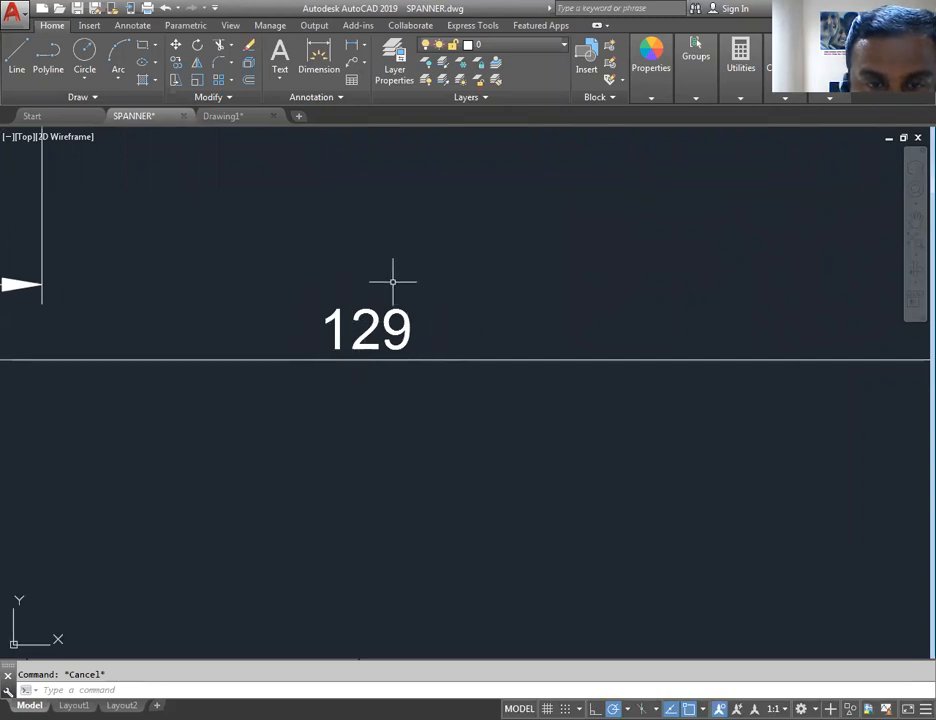
scroll(372, 300, "down", 8)
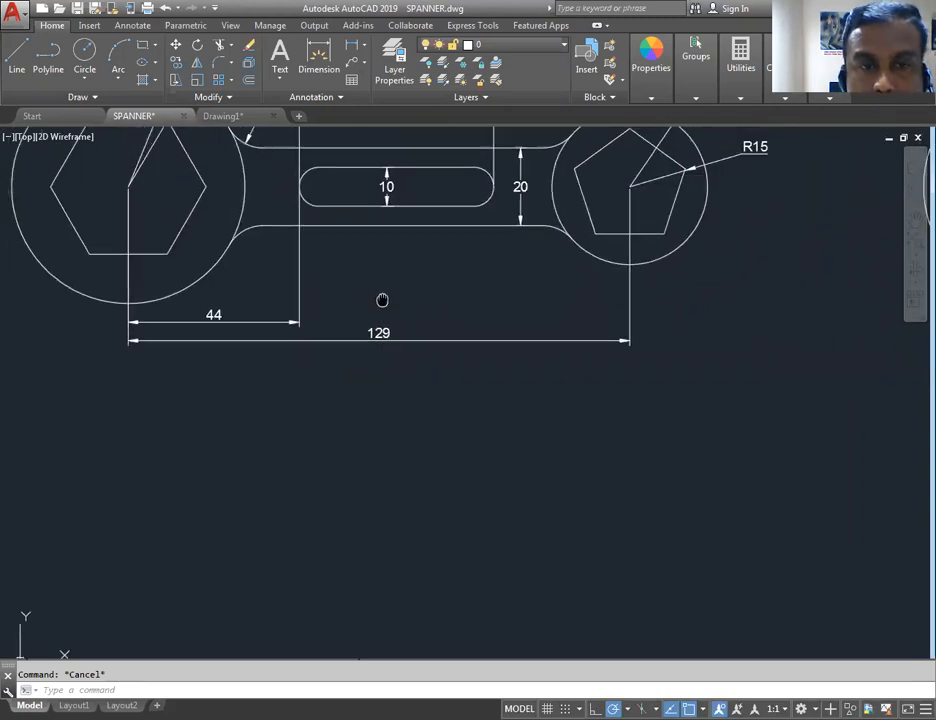
- Draw a horizontal line 129 long in the empty space below the dimensioned spanner
left_click(16, 55)
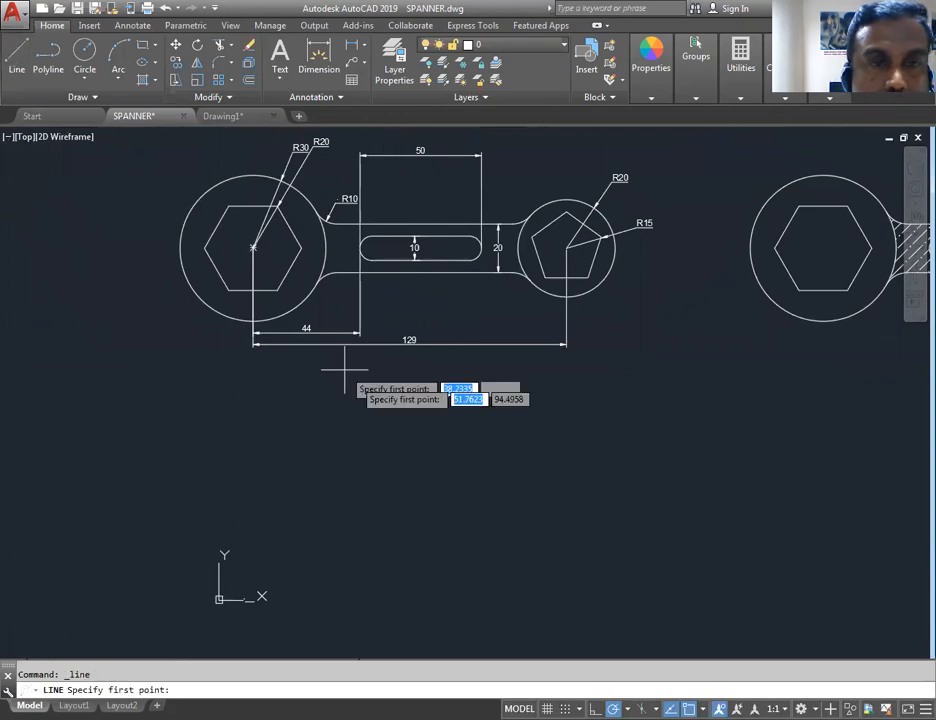
left_click(236, 442)
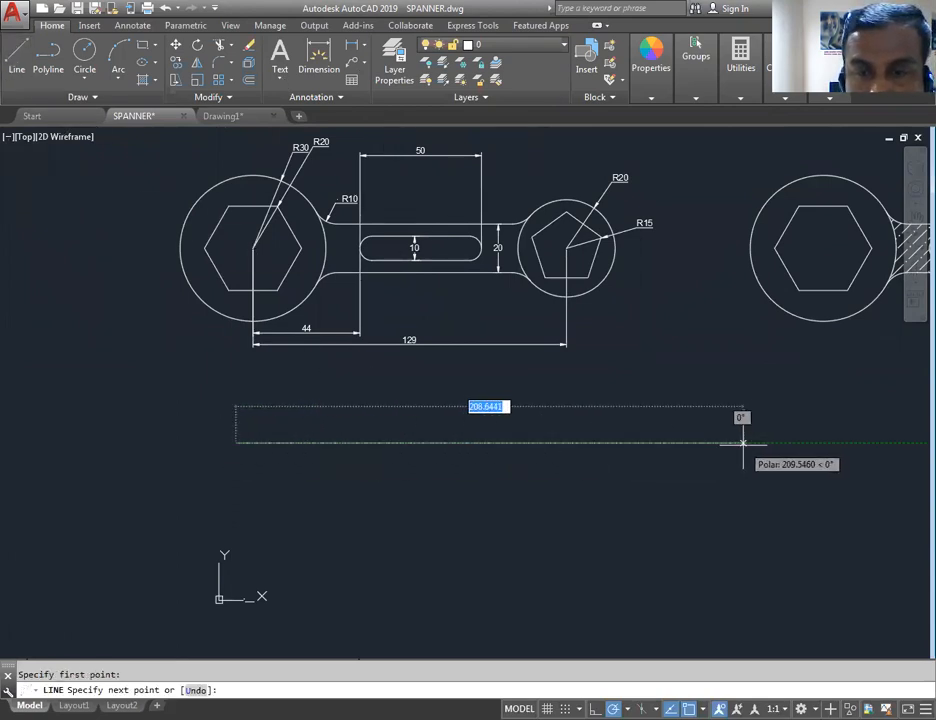
type("129")
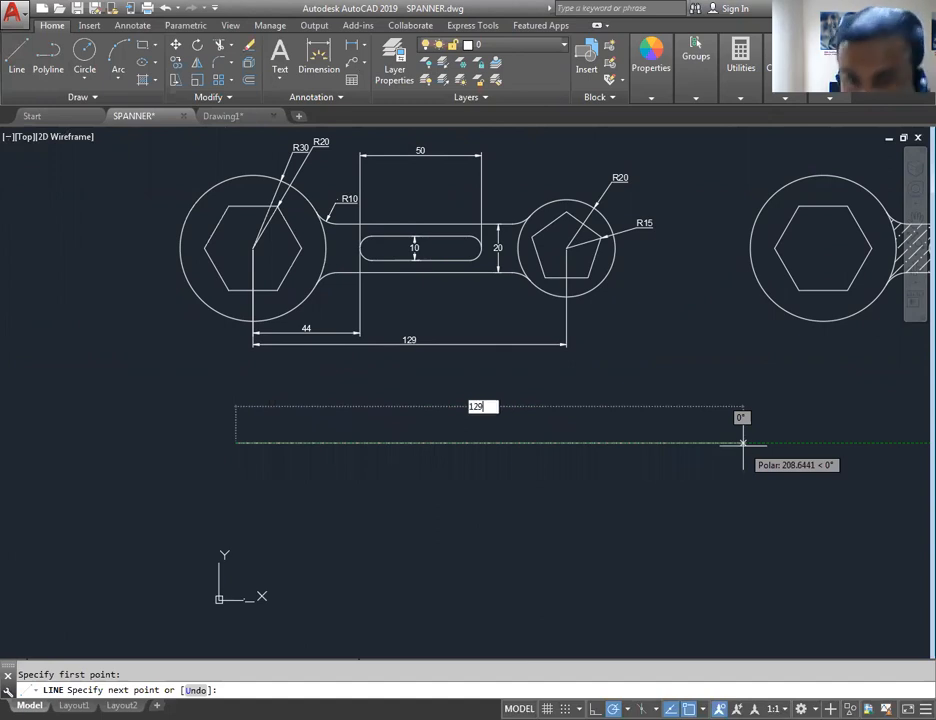
key("Return")
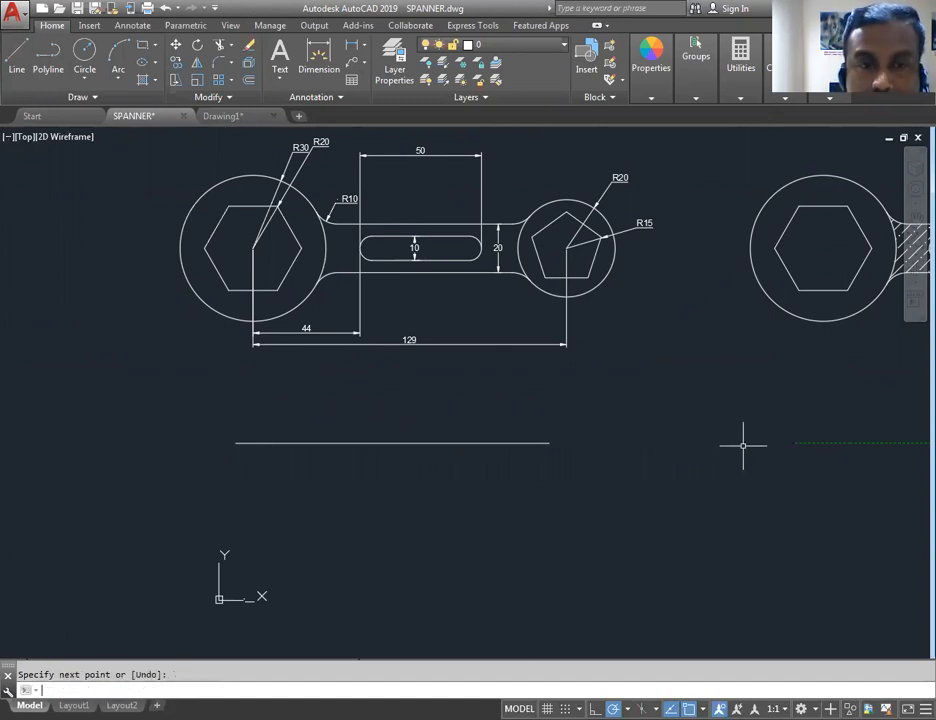
key("Return")
- Move the new horizontal line by its midpoint, down and to the right, farther below the spanner
left_click(403, 442)
left_click(393, 443)
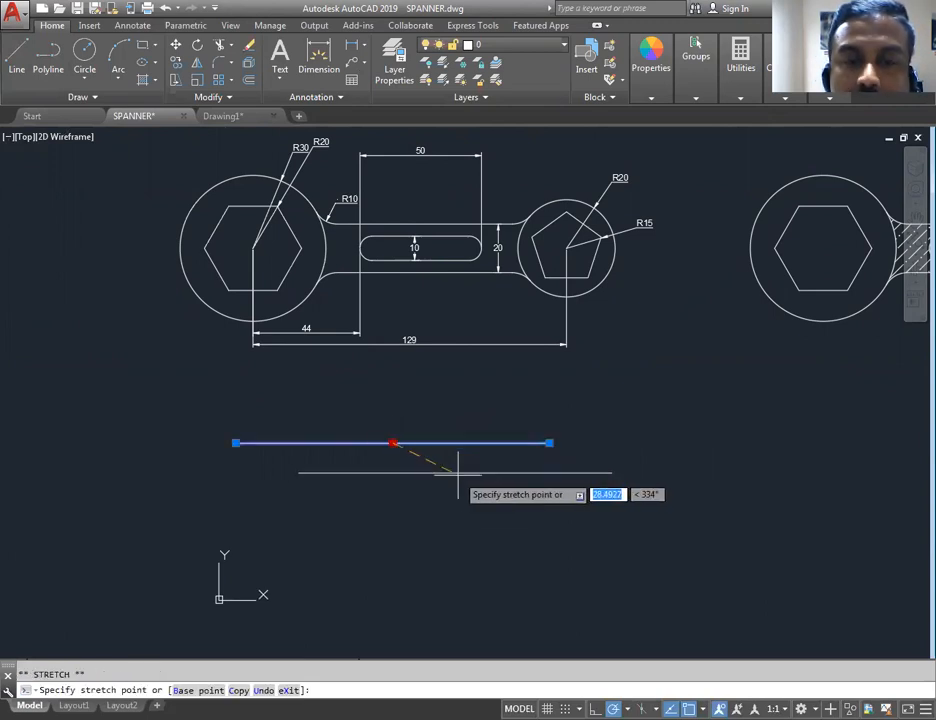
left_click(450, 501)
middle_click_drag(497, 457, 506, 438)
key("Escape")
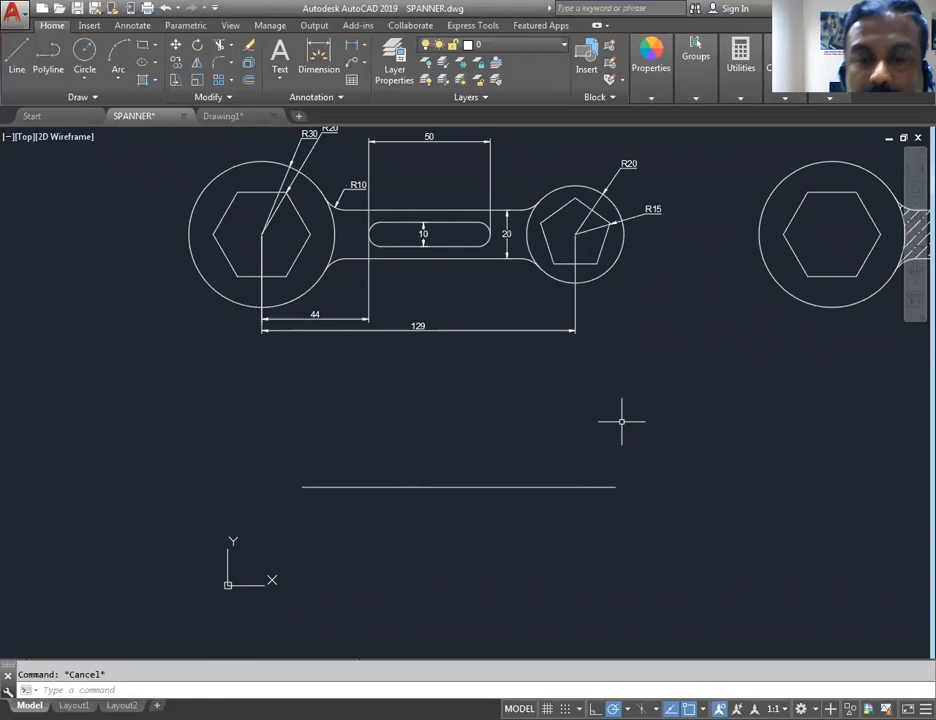
- Examine the radius dimensions of the circle and pentagon at the spanner's small end
middle_click_drag(586, 284, 584, 285)
middle_click_drag(445, 304, 501, 338)
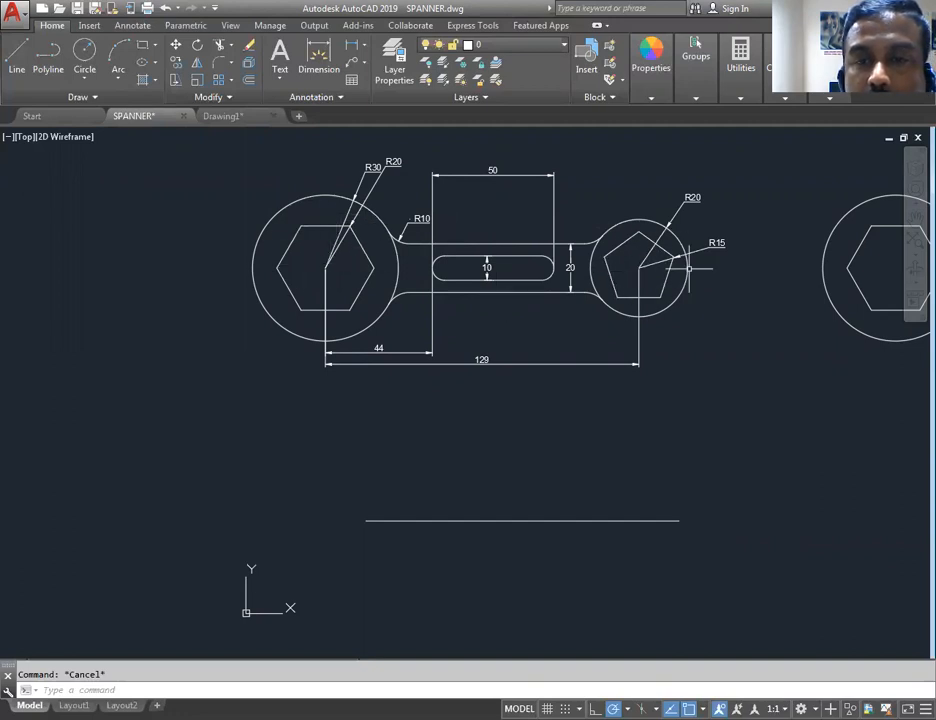
scroll(718, 193, "up", 2)
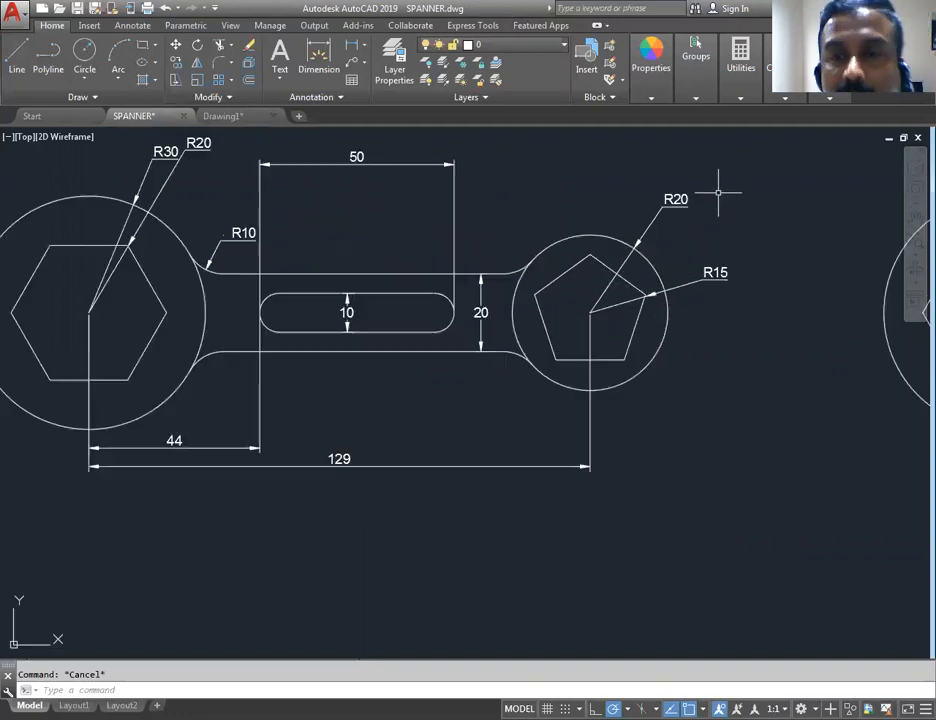
scroll(718, 193, "up", 4)
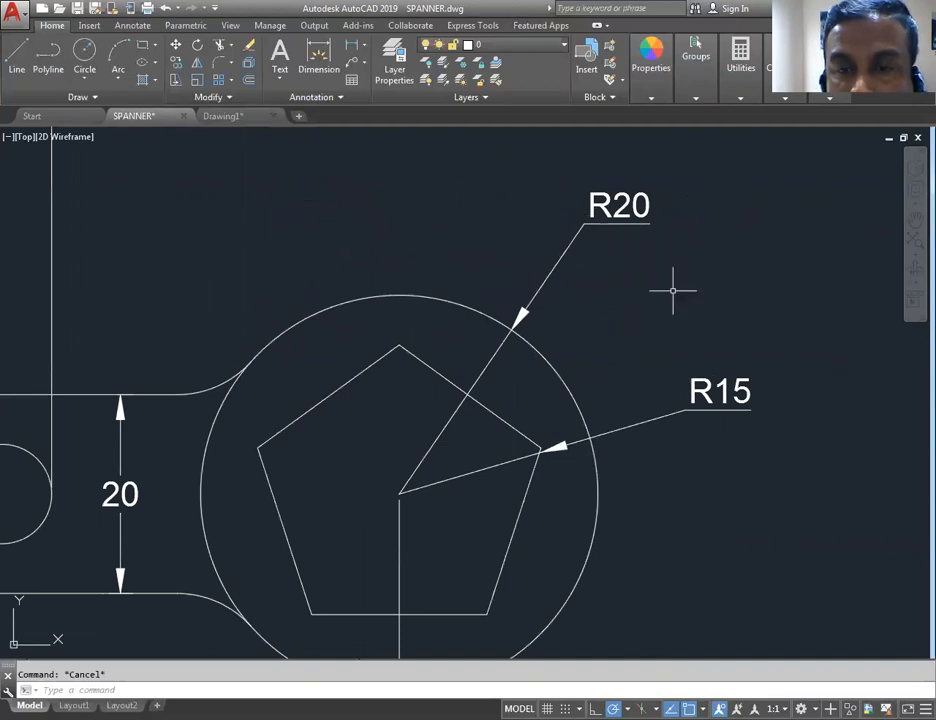
- Draw a circle of radius 15 centred on the right end of the horizontal line below the dimensioned spanner
scroll(656, 292, "down", 2)
scroll(652, 318, "down", 2)
scroll(620, 219, "up", 5)
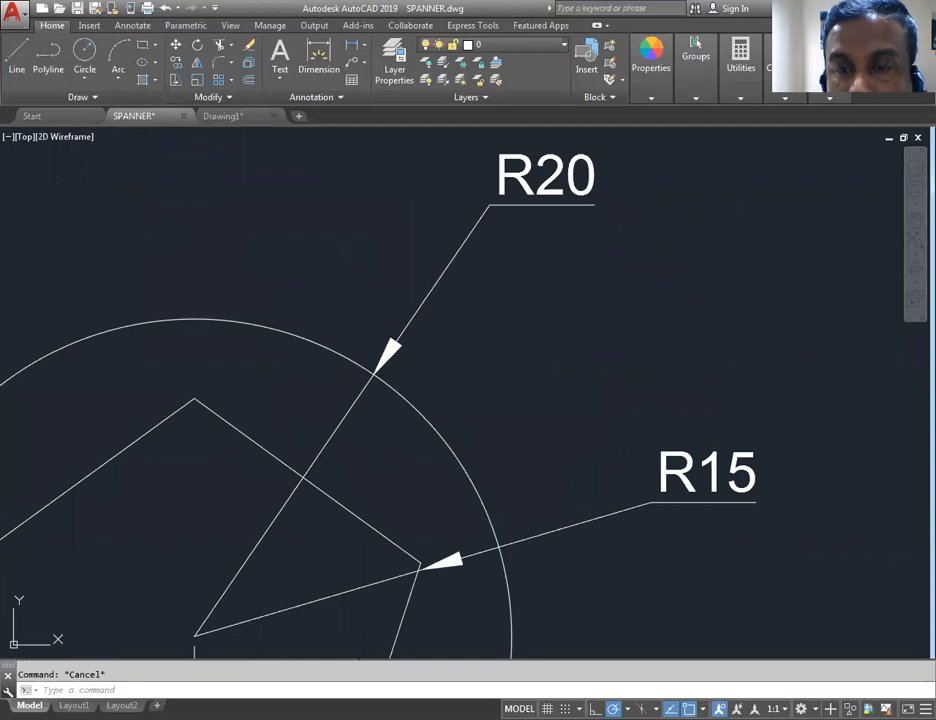
scroll(689, 389, "down", 4)
middle_click_drag(635, 577, 610, 327)
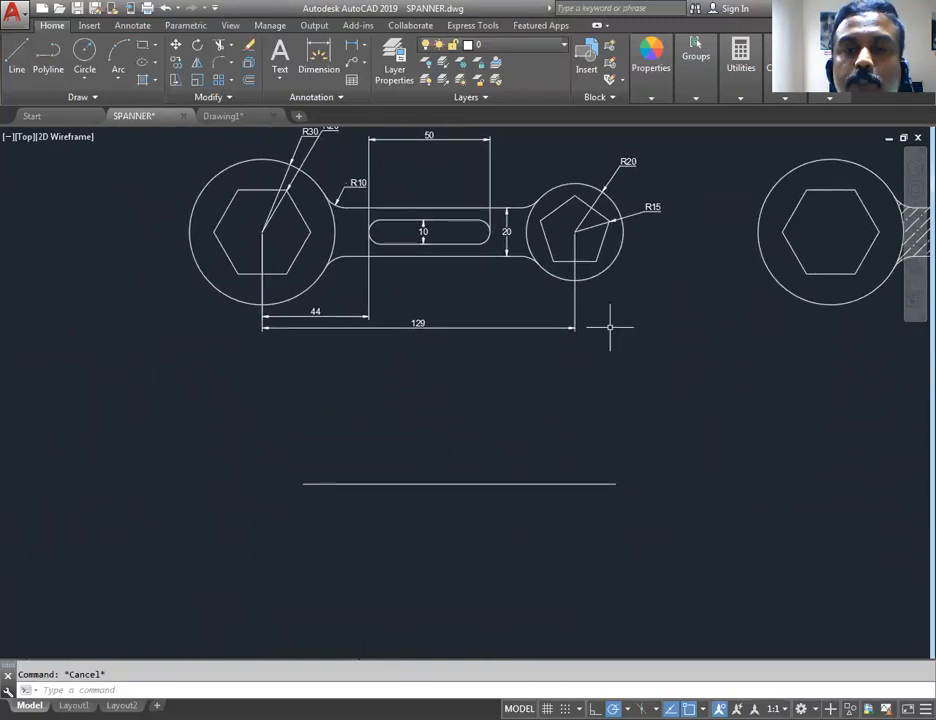
left_click(84, 52)
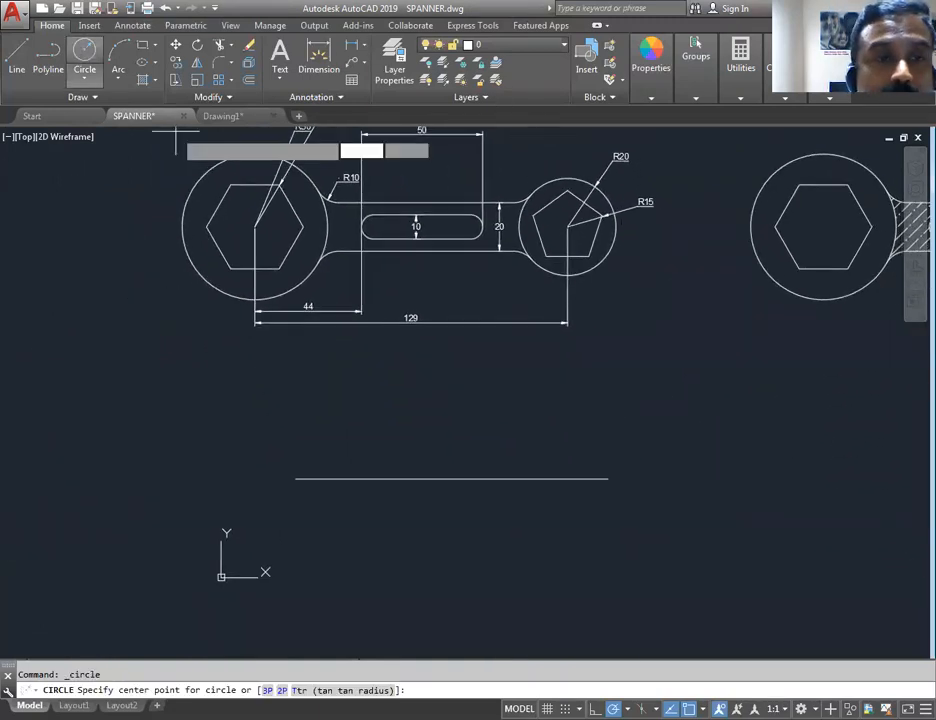
left_click(607, 479)
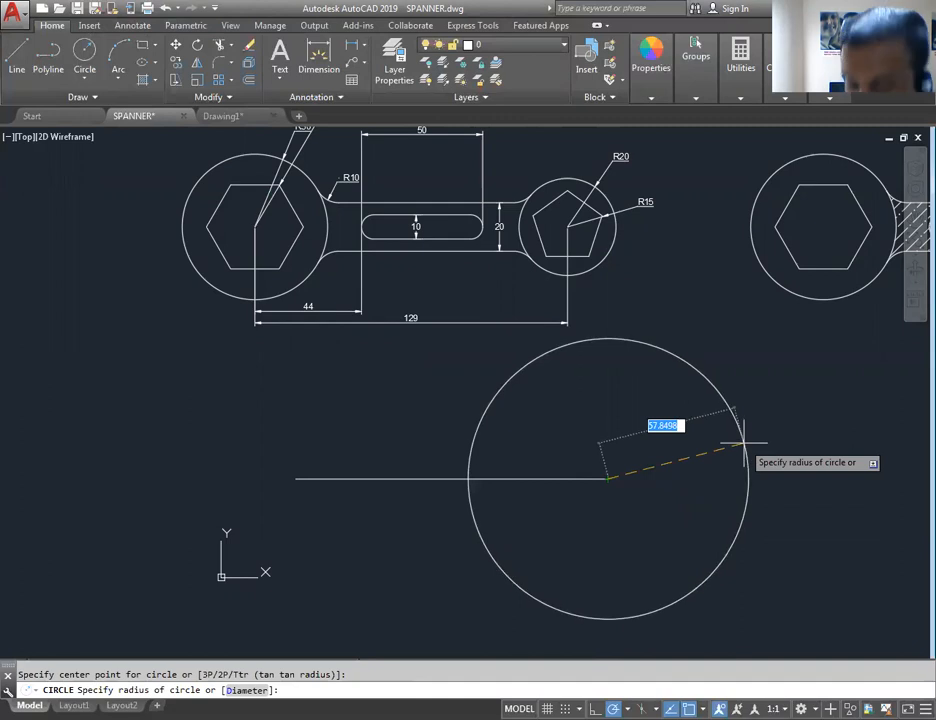
type("15")
key("Return")
- Add a concentric circle of radius 20 around the circle at the line's right end
right_click(738, 401)
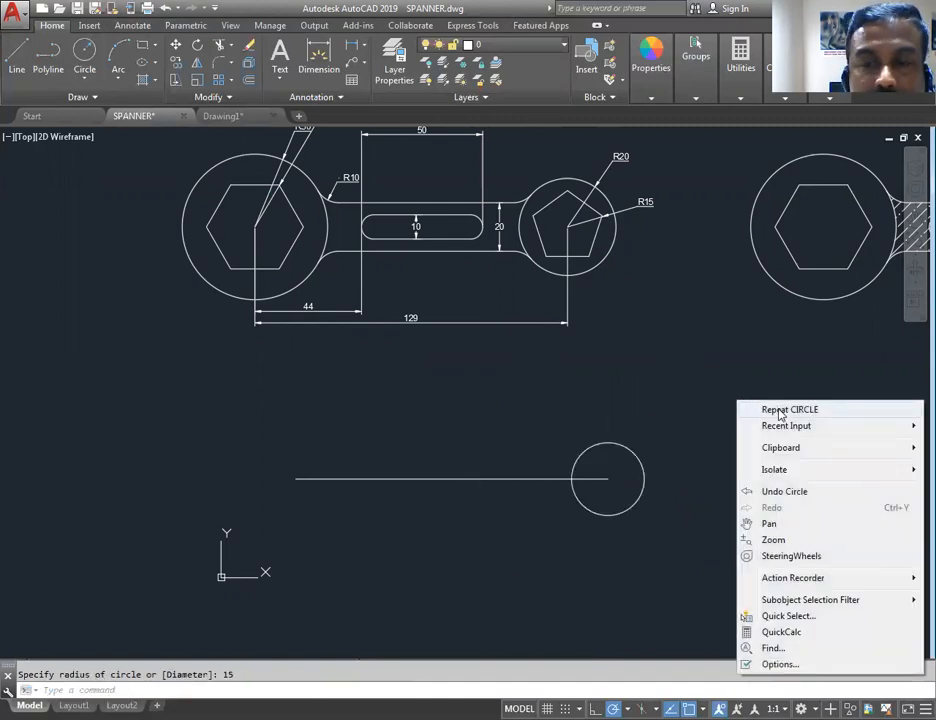
left_click(781, 410)
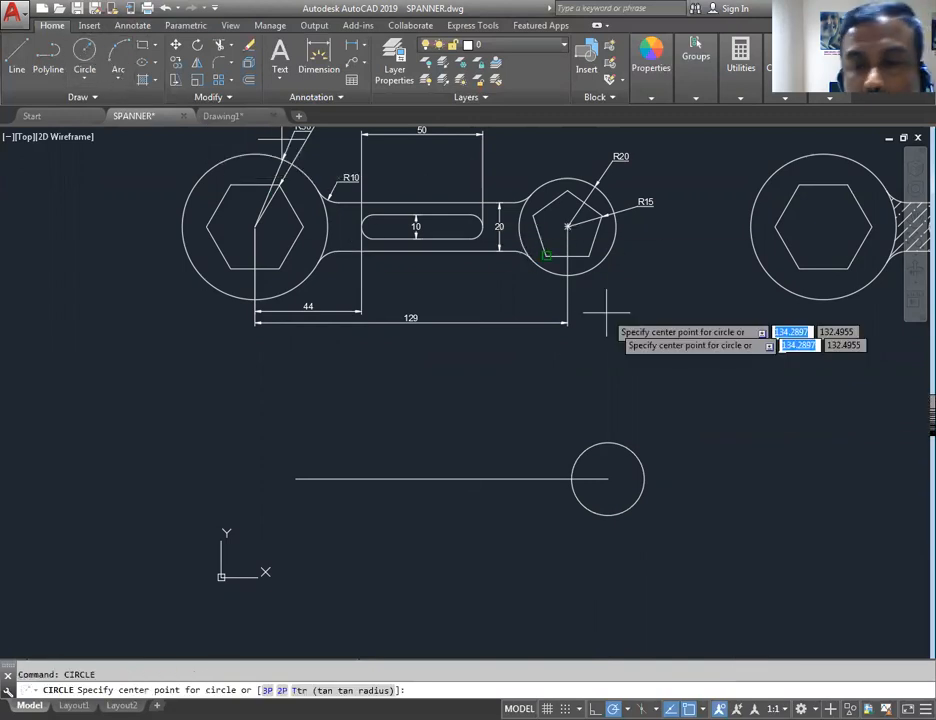
left_click(608, 478)
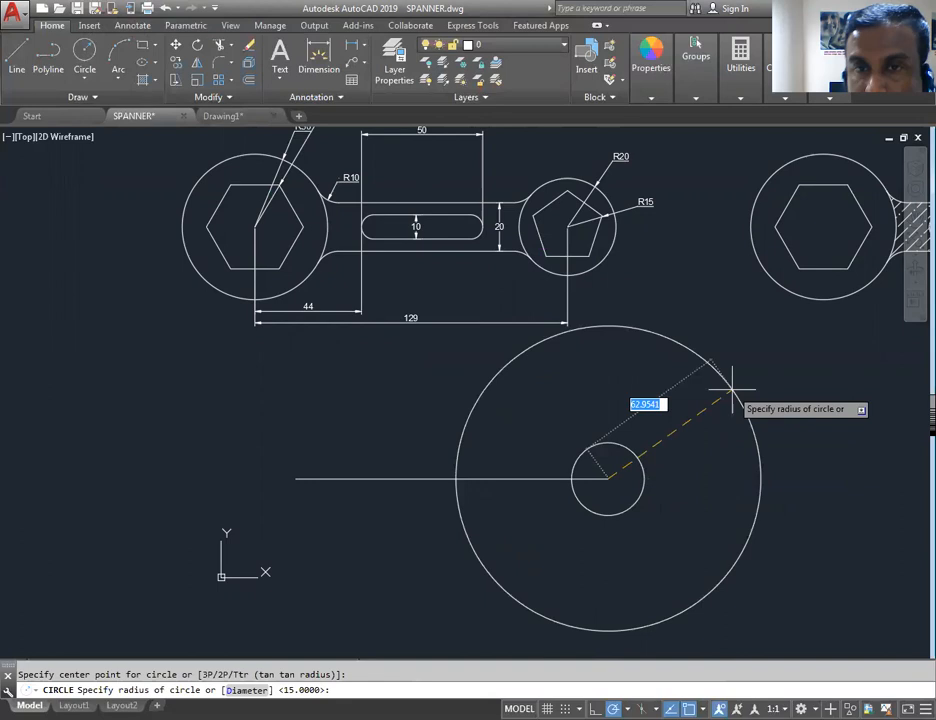
type("20")
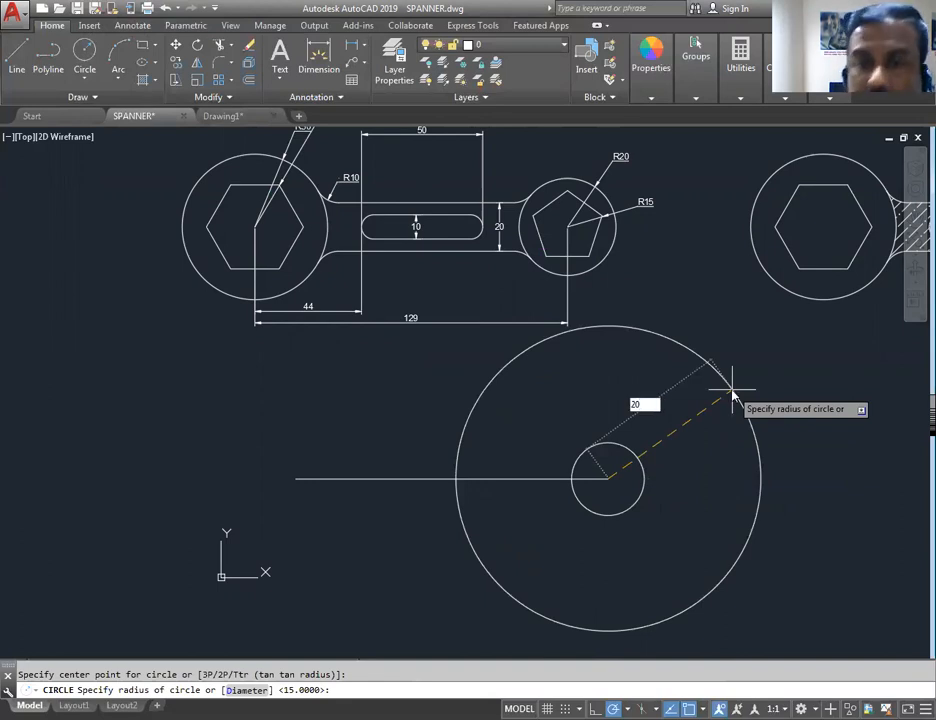
key("Return")
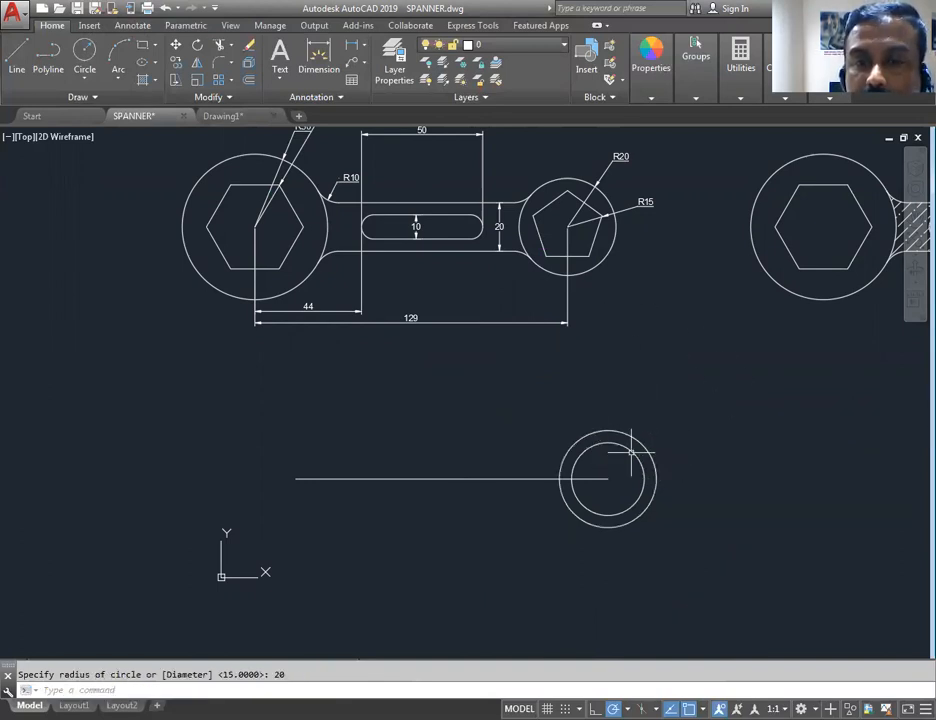
- Check the large head's radius dimensions and draw a circle of radius 20 centred on the line's left end
middle_click_drag(340, 291, 401, 368)
scroll(362, 226, "up", 6)
middle_click_drag(371, 234, 363, 371)
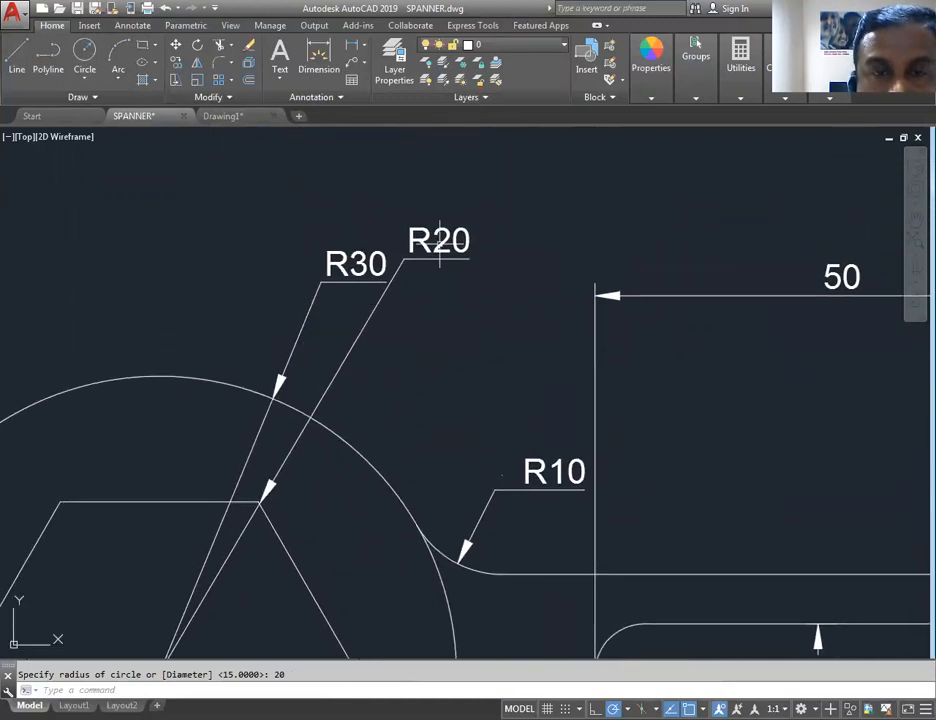
scroll(433, 336, "down", 8)
mouse_move(484, 438)
middle_mouse_down()
mouse_move(478, 424)
mouse_move(535, 286)
middle_mouse_up()
scroll(490, 420, "up", 2)
scroll(490, 420, "up", 2)
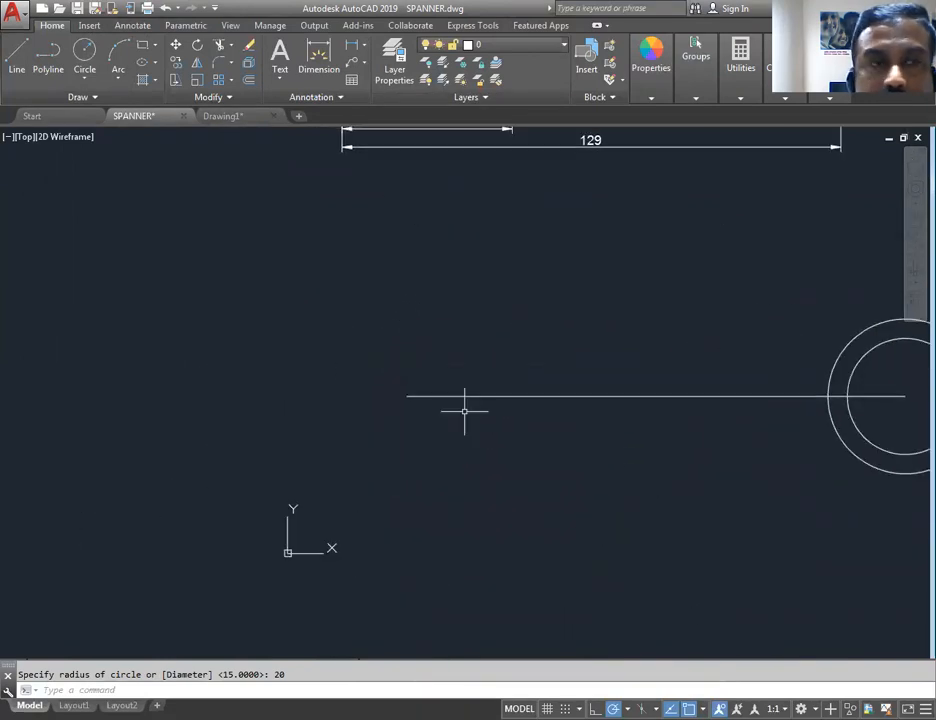
left_click(84, 55)
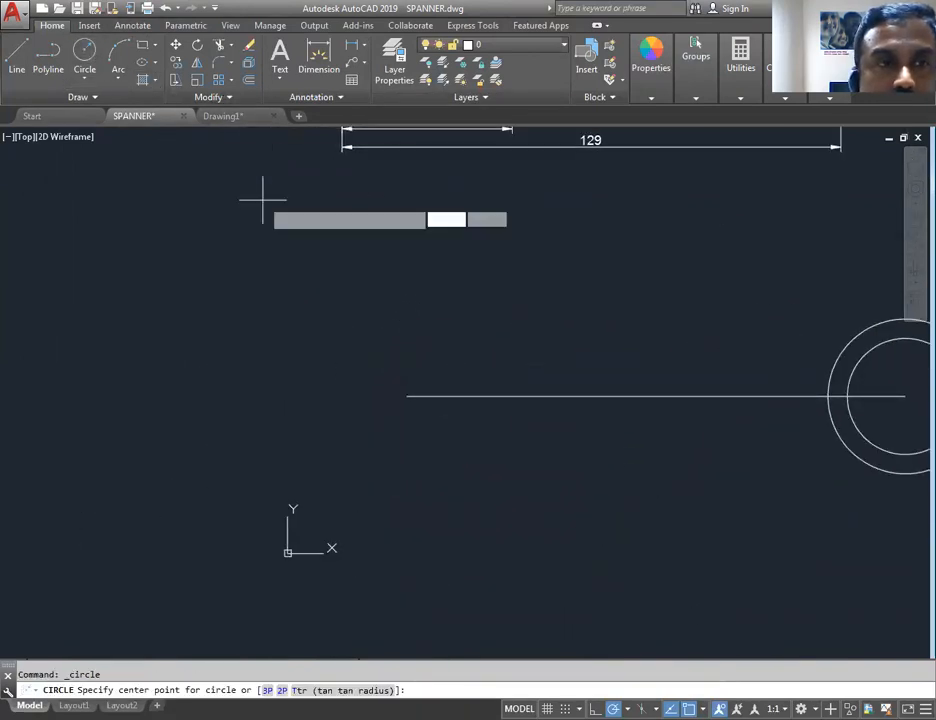
left_click(406, 396)
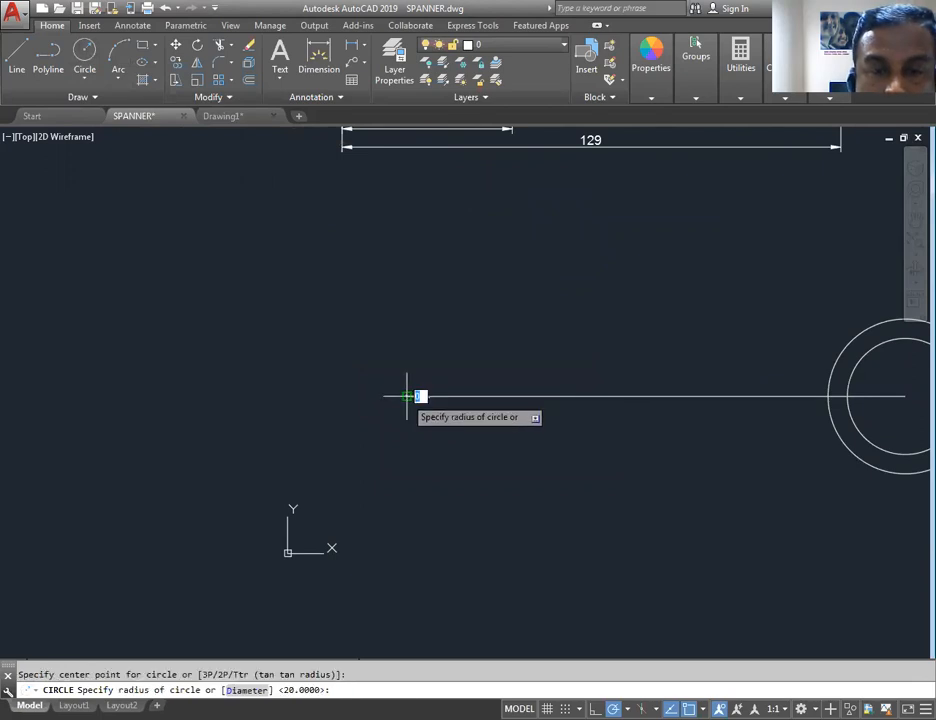
type("20")
key("Return")
right_click(478, 300)
left_click(505, 309)
left_click(406, 395)
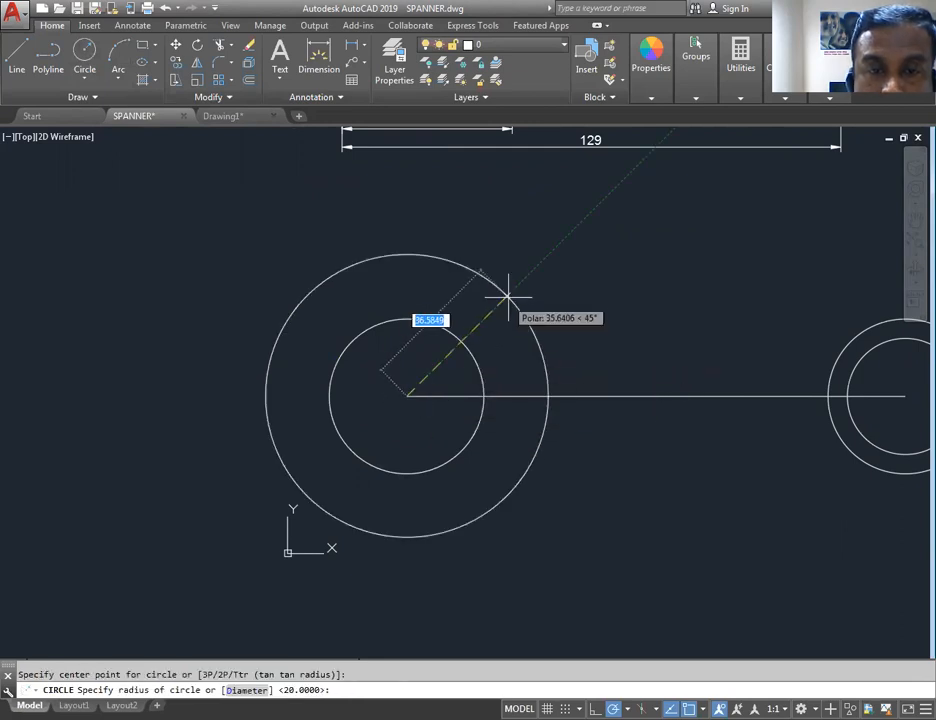
type("20")
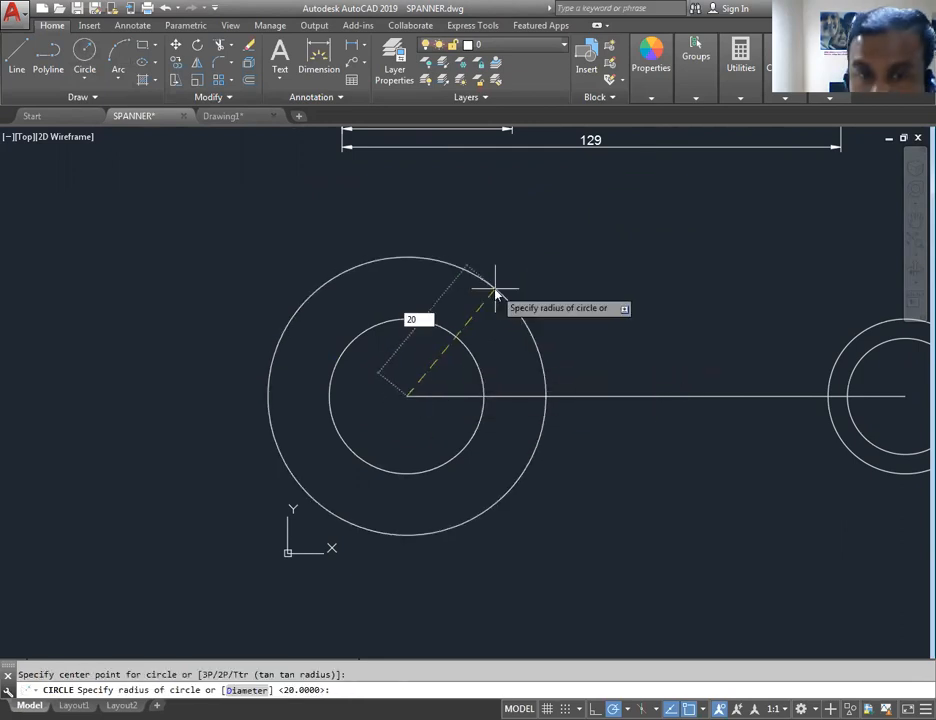
key("Return")
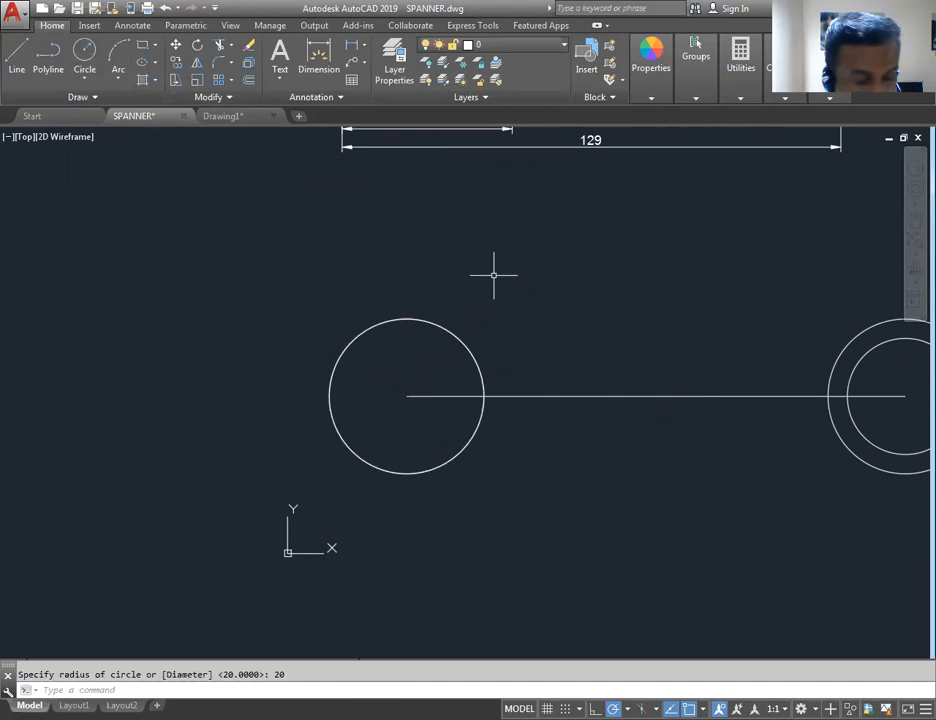
key("ctrl+z")
- Draw a concentric circle of radius 30 centred on the line's left end
right_click(490, 273)
mouse_move(590, 306)
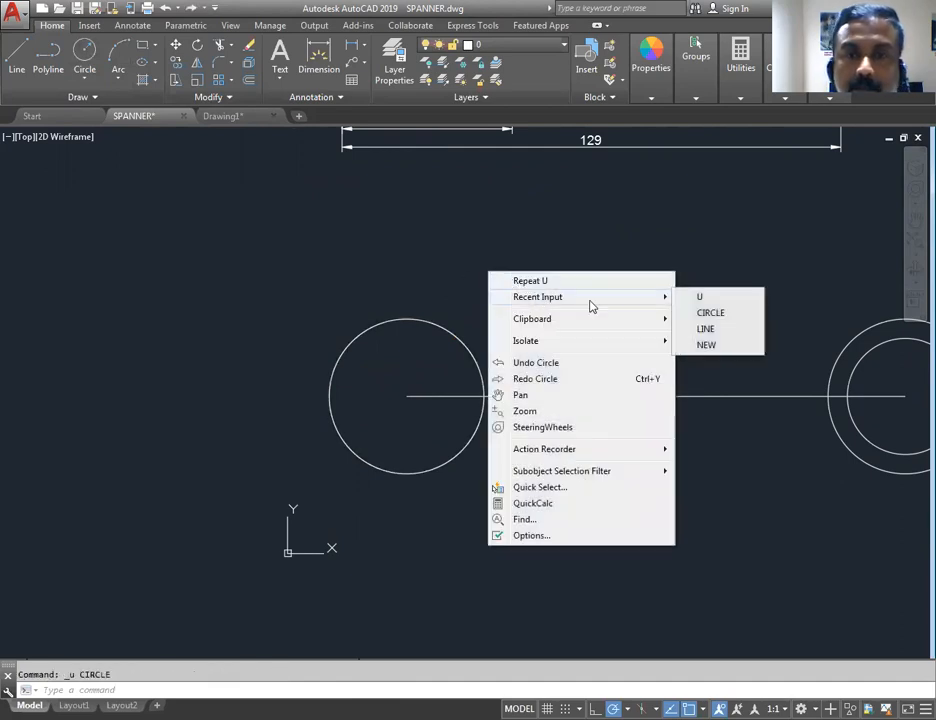
left_click(715, 313)
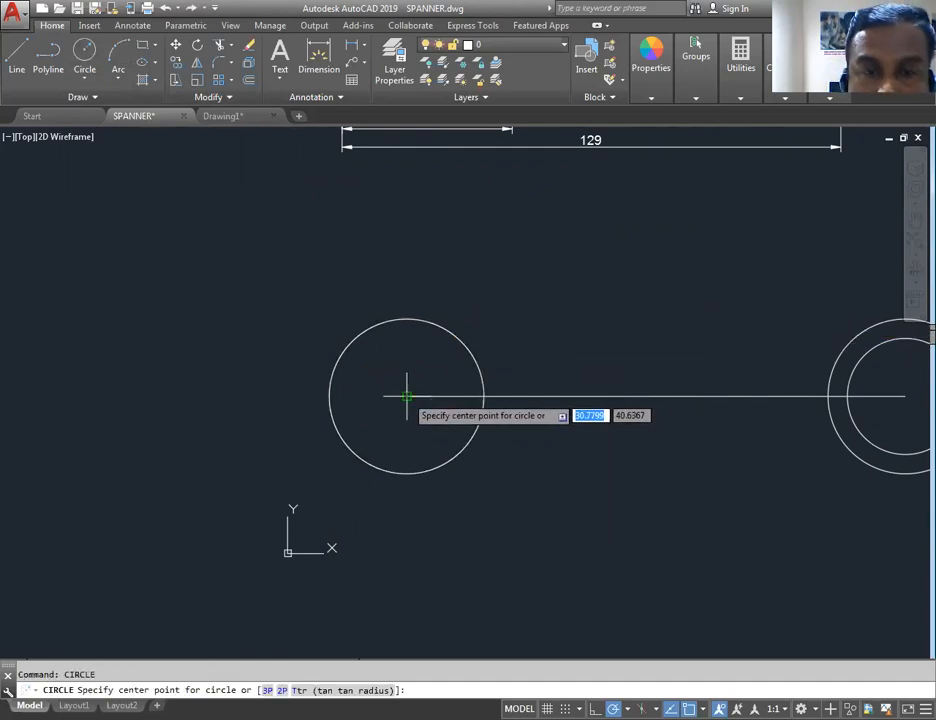
left_click(406, 397)
type("30")
key("Return")
- Examine the radius dimensions of the hexagon and outer circle at the dimensioned spanner's large head
scroll(549, 272, "down", 3)
mouse_move(574, 265)
middle_mouse_down()
mouse_move(577, 295)
mouse_move(452, 378)
middle_mouse_up()
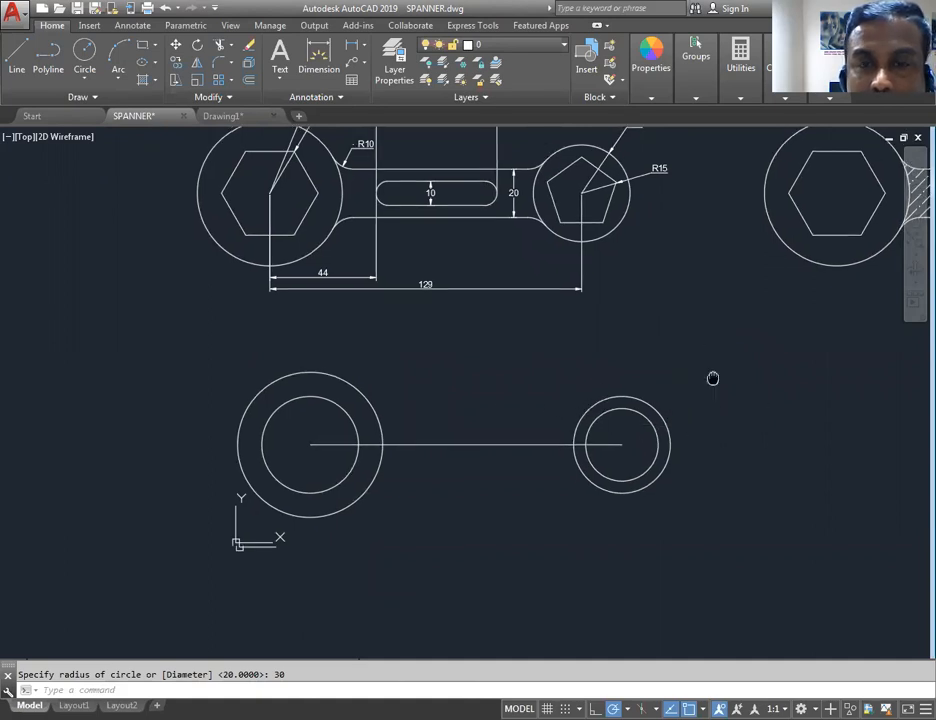
middle_click_drag(713, 362, 728, 381)
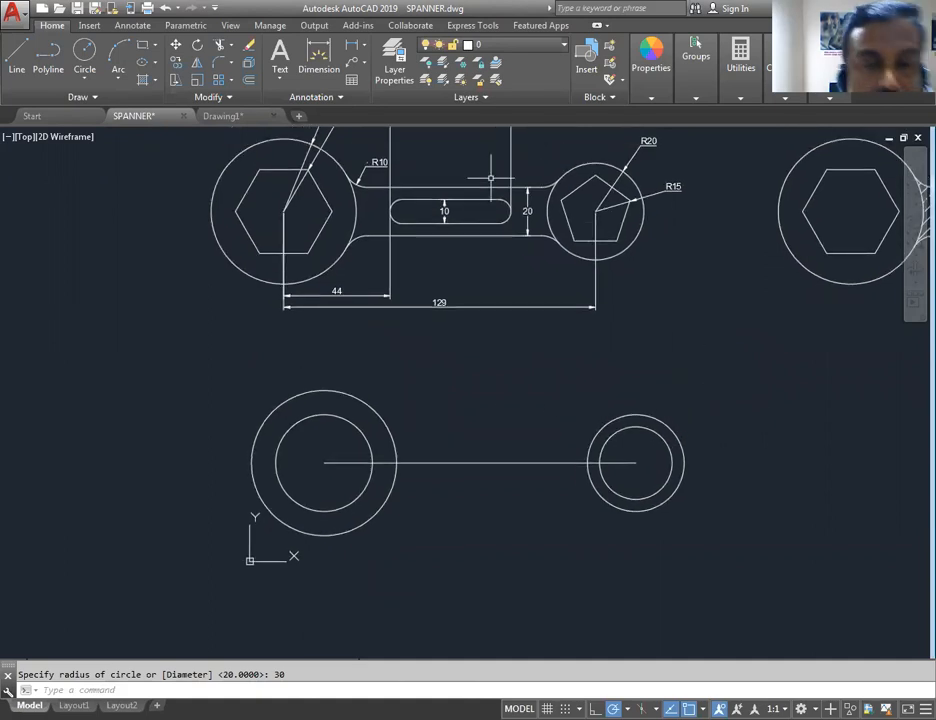
mouse_move(370, 212)
middle_mouse_down()
mouse_move(104, 272)
mouse_move(405, 234)
middle_mouse_up()
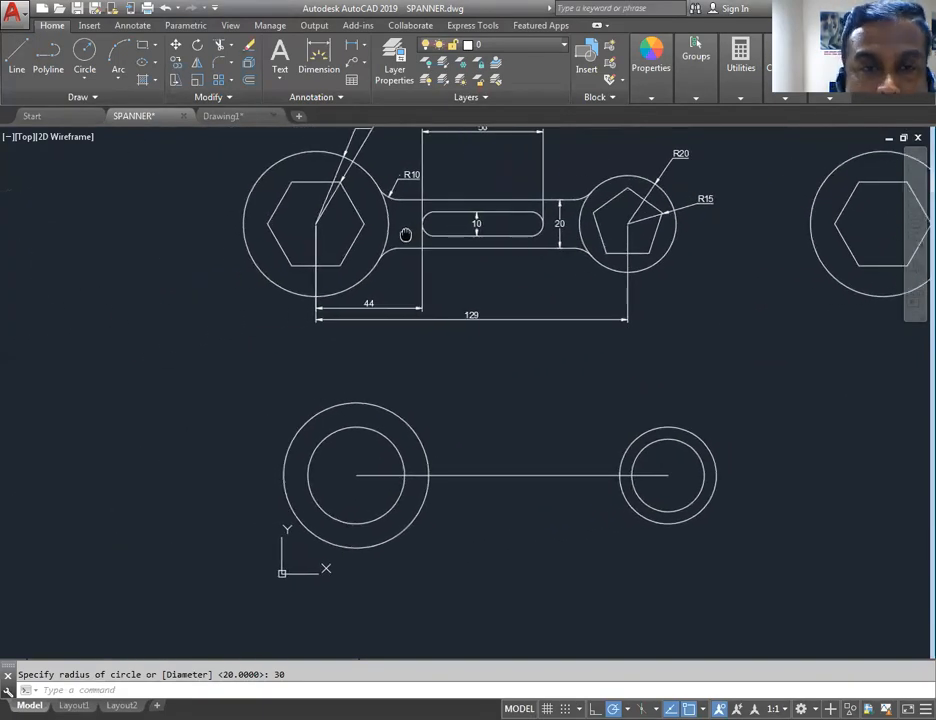
scroll(360, 230, "up", 6)
scroll(386, 338, "down", 3)
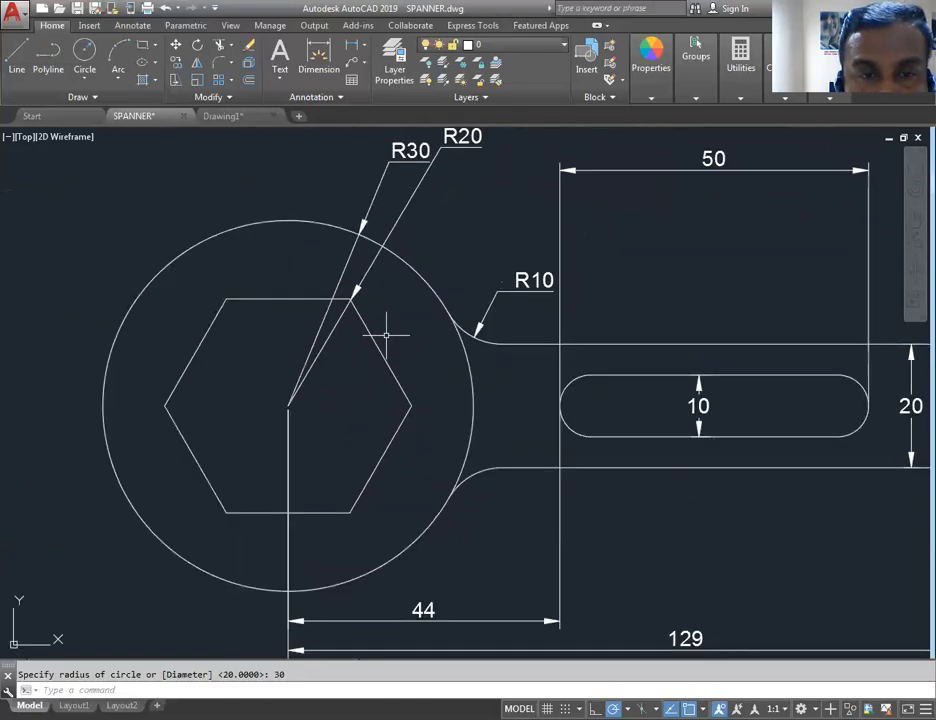
scroll(382, 328, "up", 1)
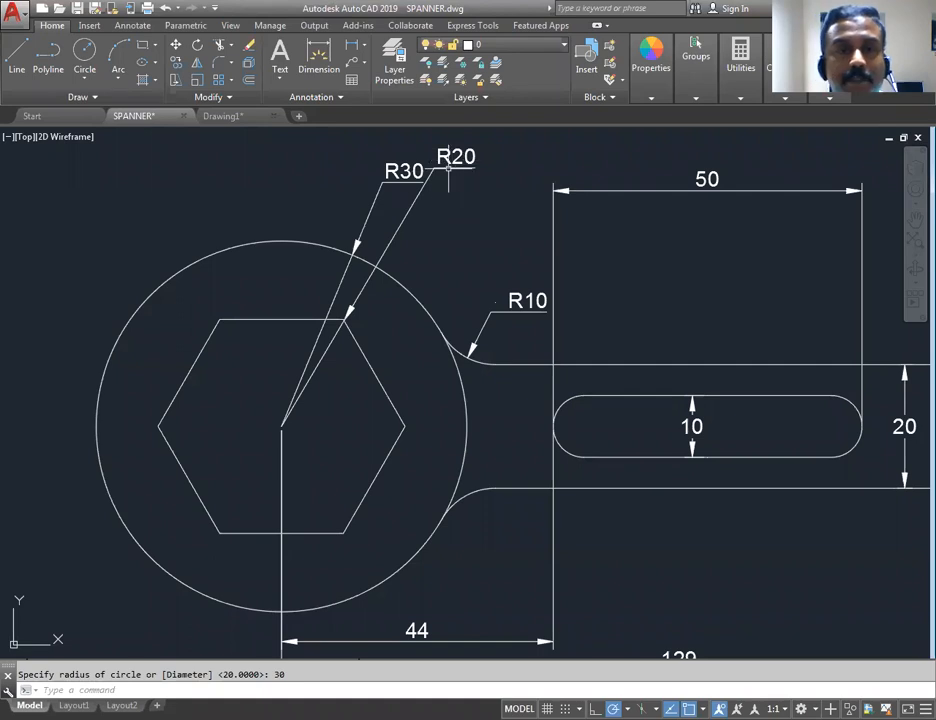
scroll(368, 319, "down", 4)
- Draw a six-sided polygon centred on the line's left end, inscribed in a circle of radius 20
mouse_move(380, 405)
middle_mouse_down()
mouse_move(401, 261)
mouse_move(393, 172)
middle_mouse_up()
scroll(372, 378, "up", 2)
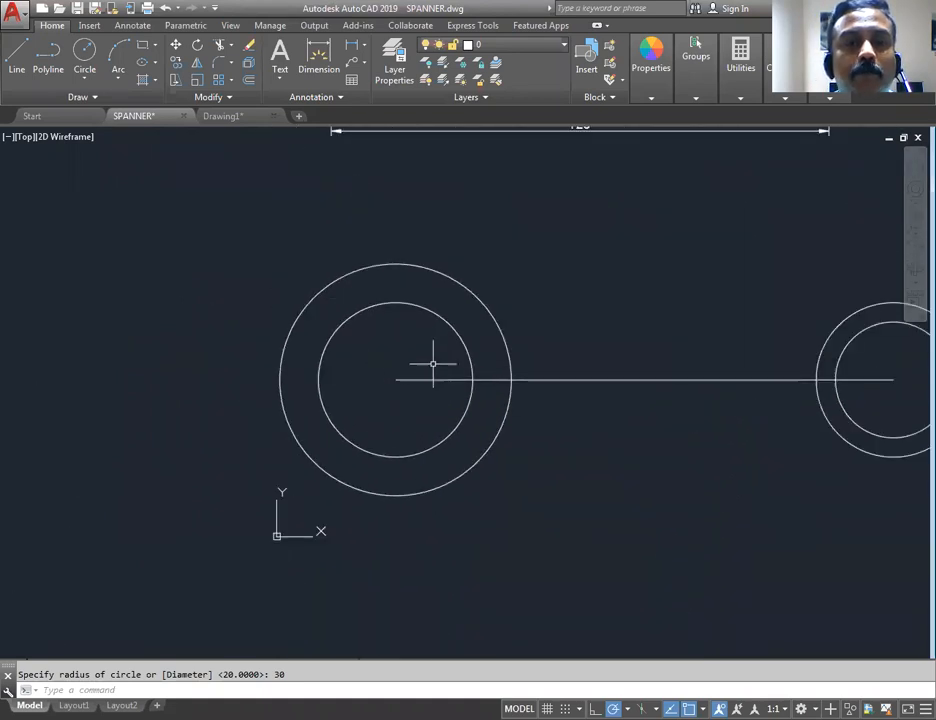
left_click(157, 47)
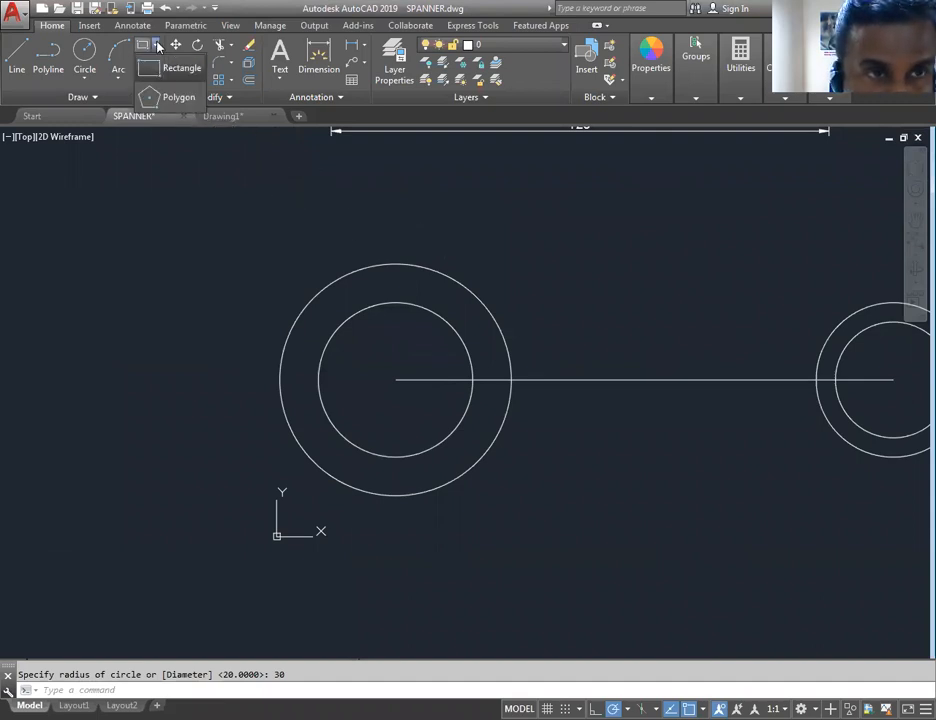
left_click(172, 98)
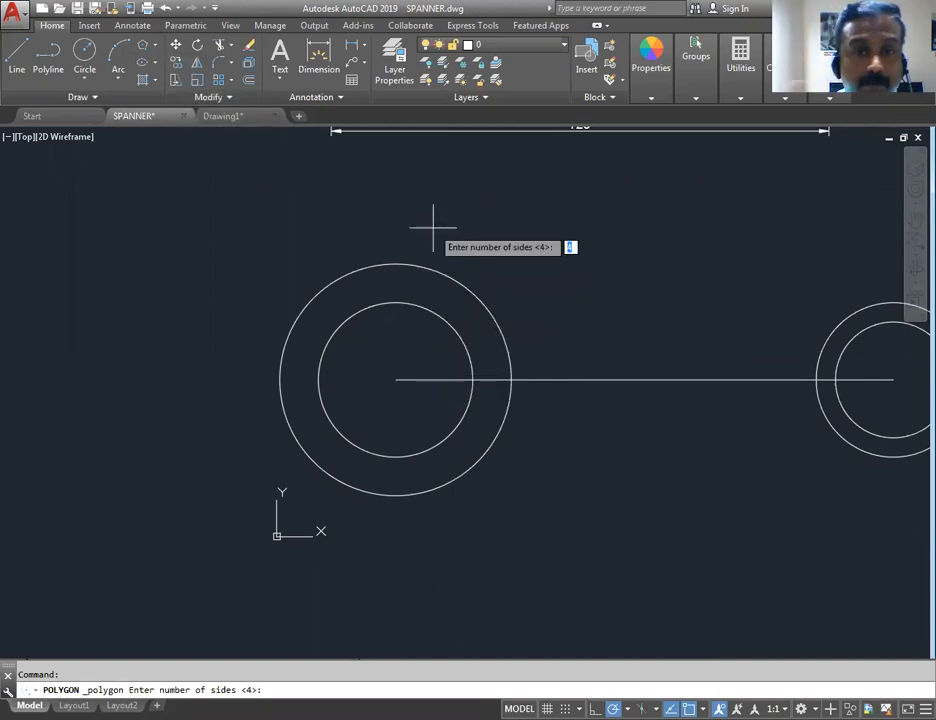
mouse_move(412, 207)
middle_mouse_down()
mouse_move(405, 530)
mouse_move(420, 230)
middle_mouse_up()
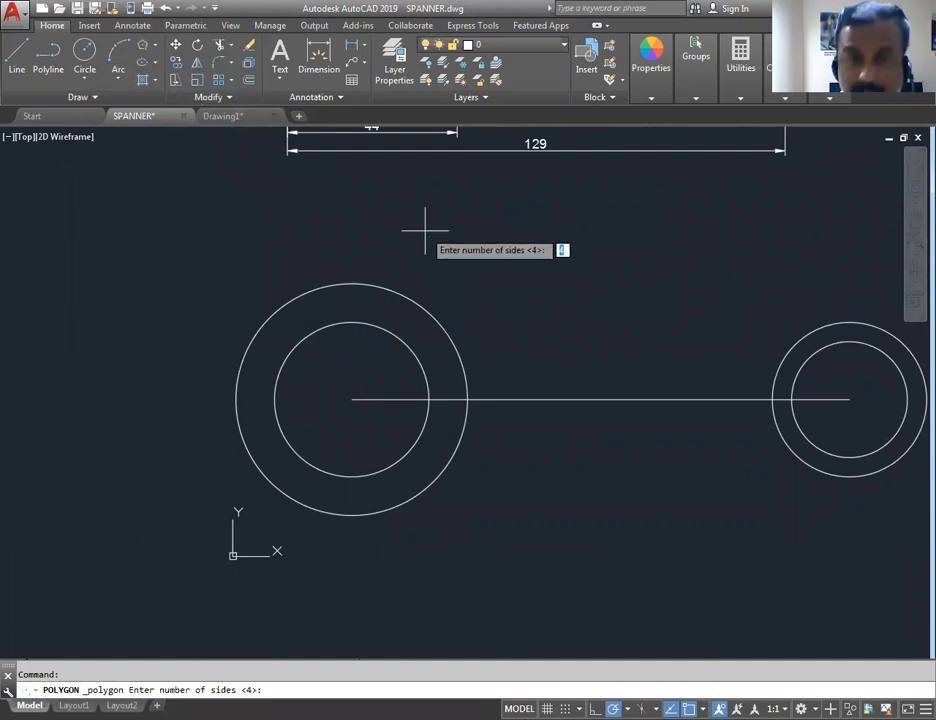
key("Return")
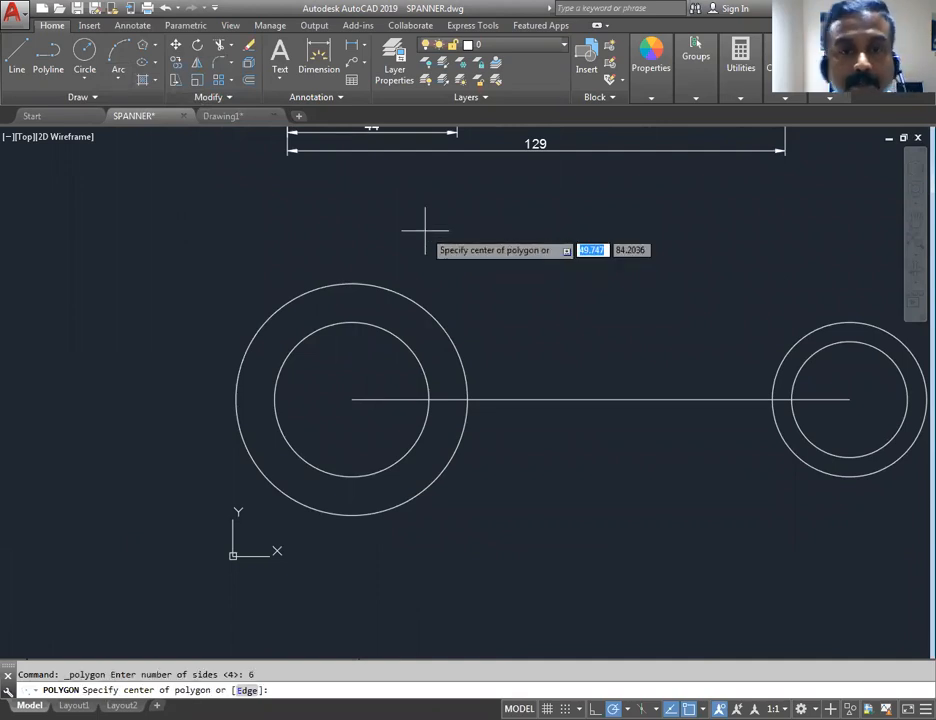
left_click(351, 399)
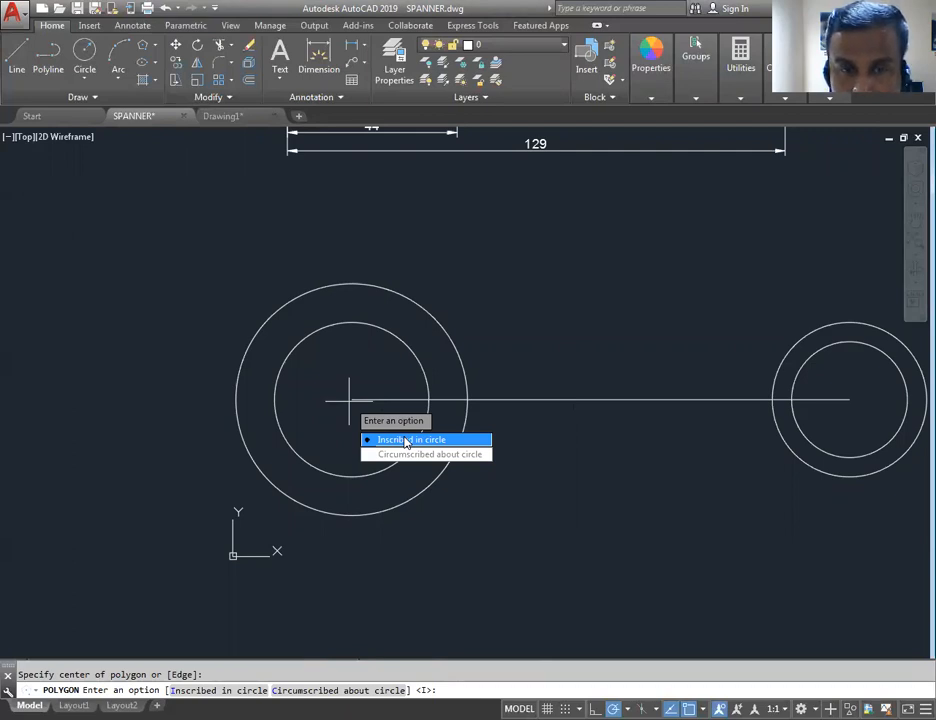
left_click(406, 441)
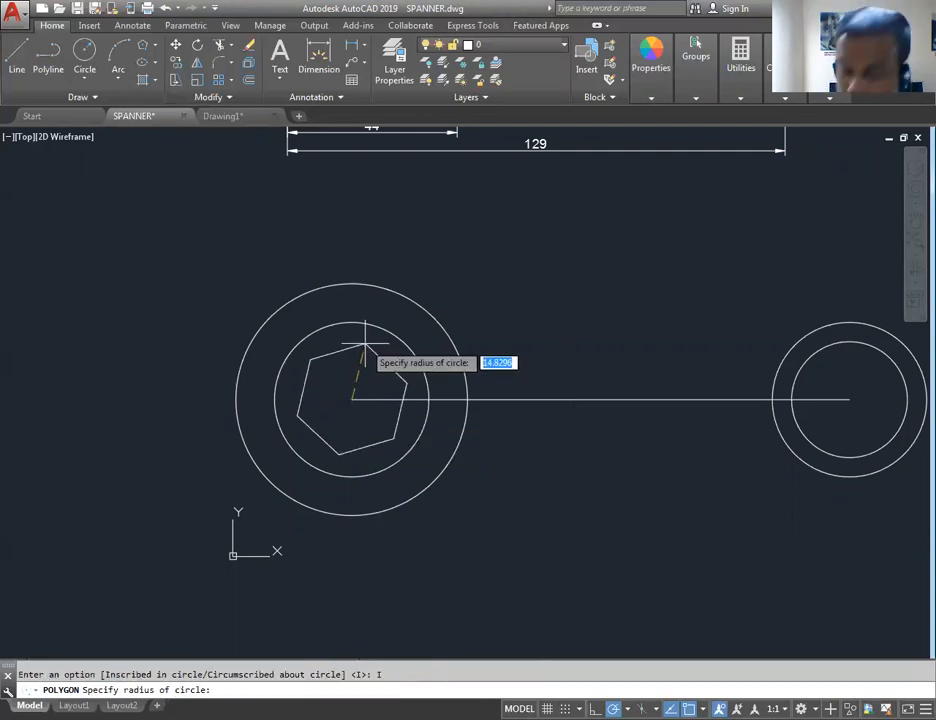
type("20")
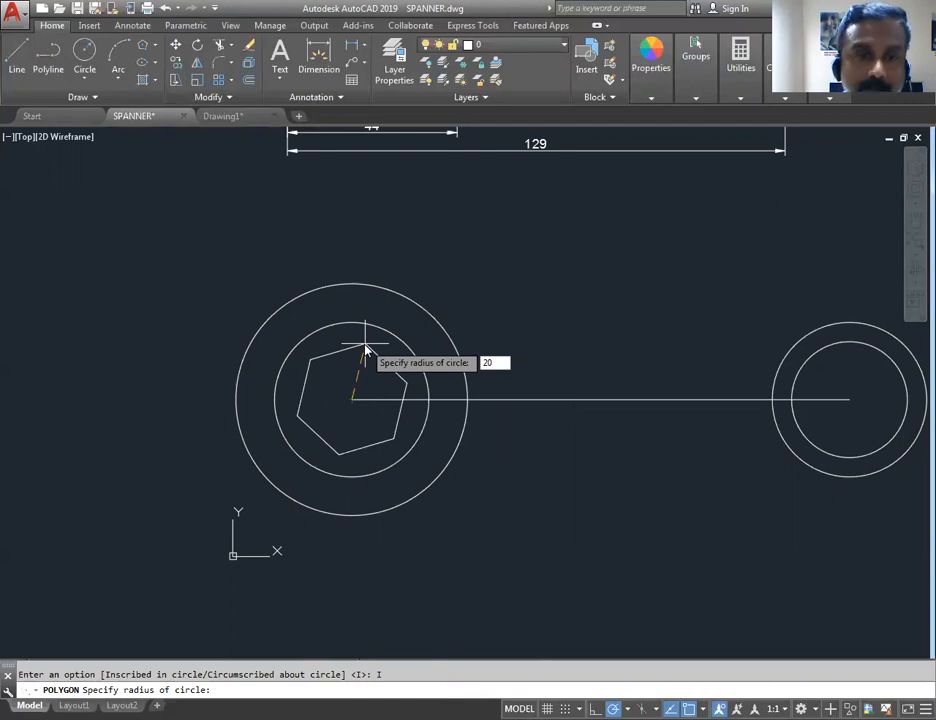
key("Return")
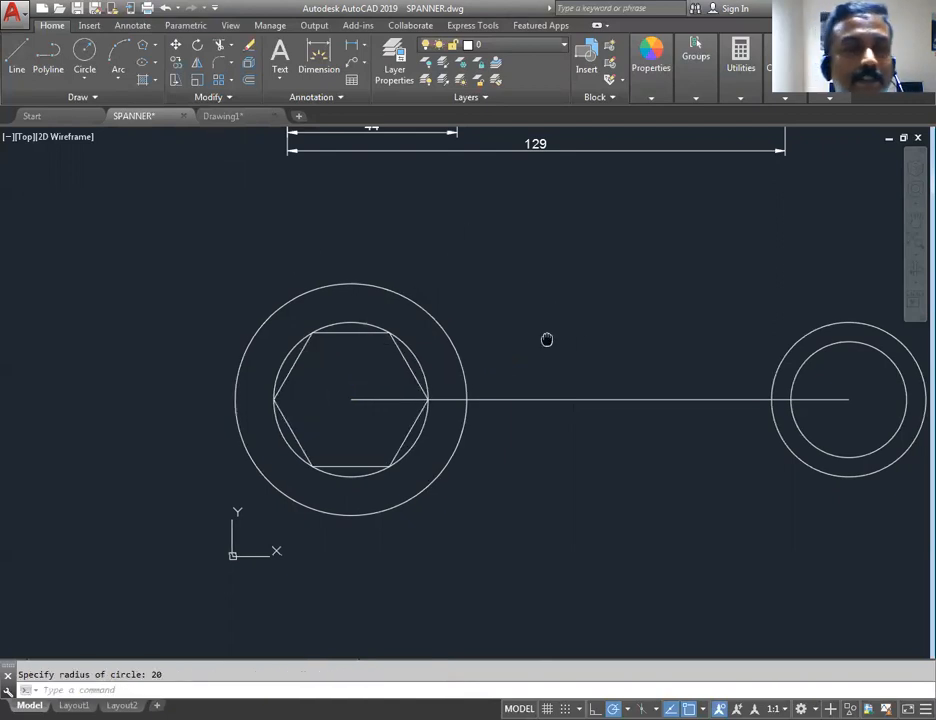
- Delete the radius 20 construction circle around the new hexagon
middle_click_drag(545, 338, 514, 287)
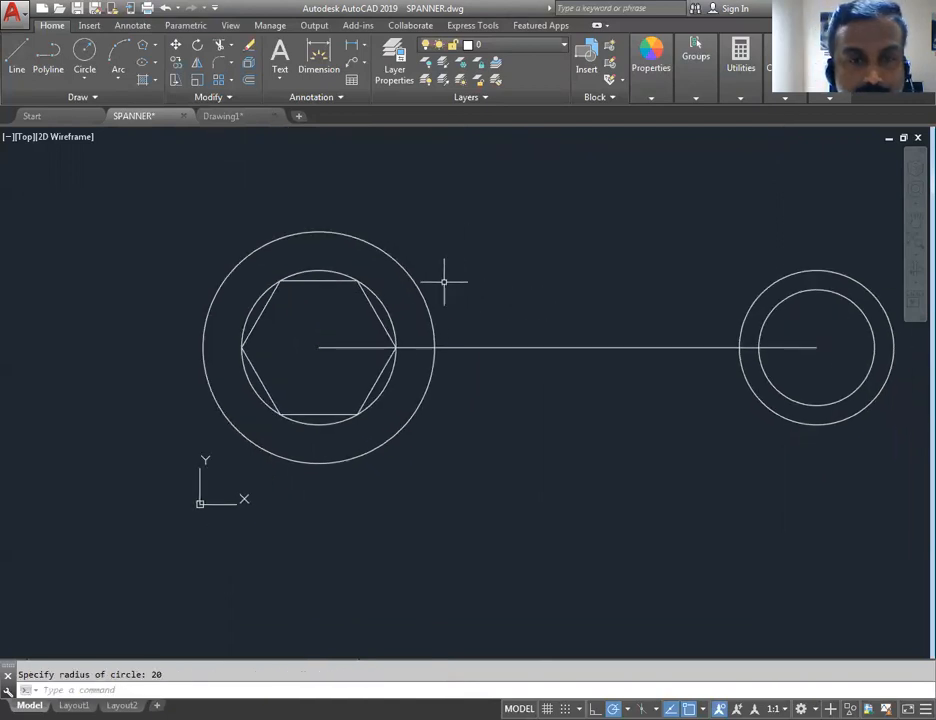
left_click(387, 312)
key("Delete")
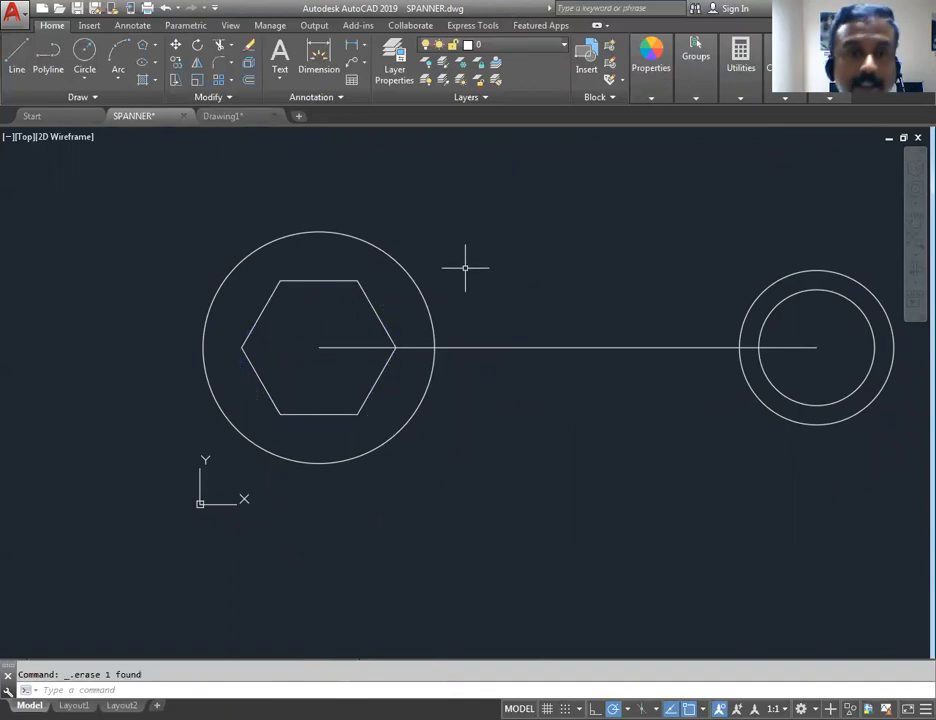
- Examine the radius dimensions of the pentagon and outer circle at the dimensioned spanner's small head
middle_click_drag(568, 303, 218, 403)
middle_click_drag(485, 173, 414, 351)
scroll(365, 200, "up", 2)
scroll(401, 198, "up", 4)
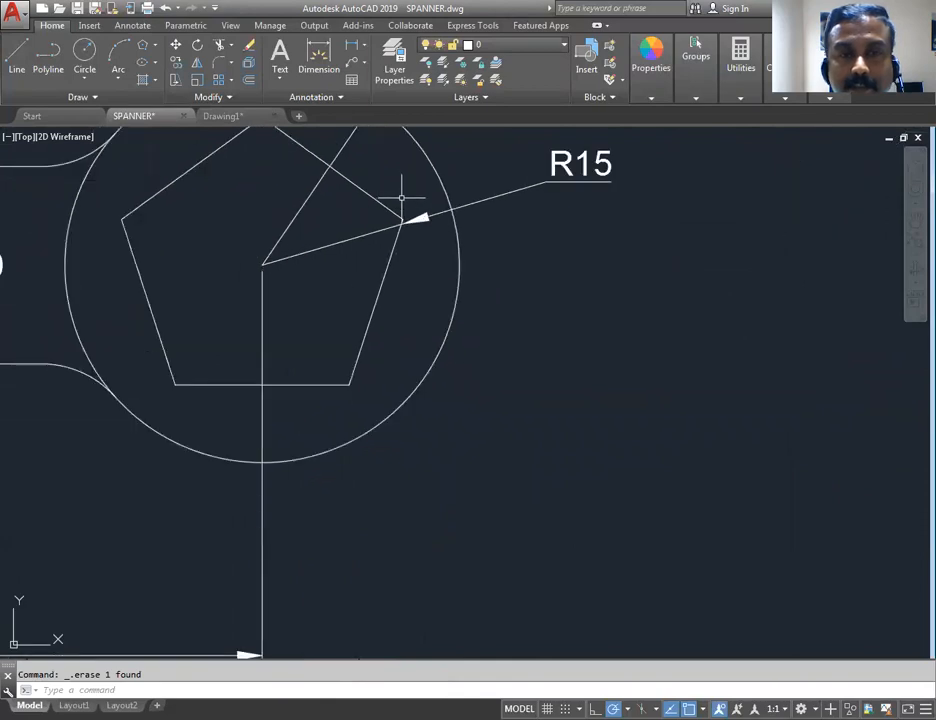
scroll(418, 330, "down", 2)
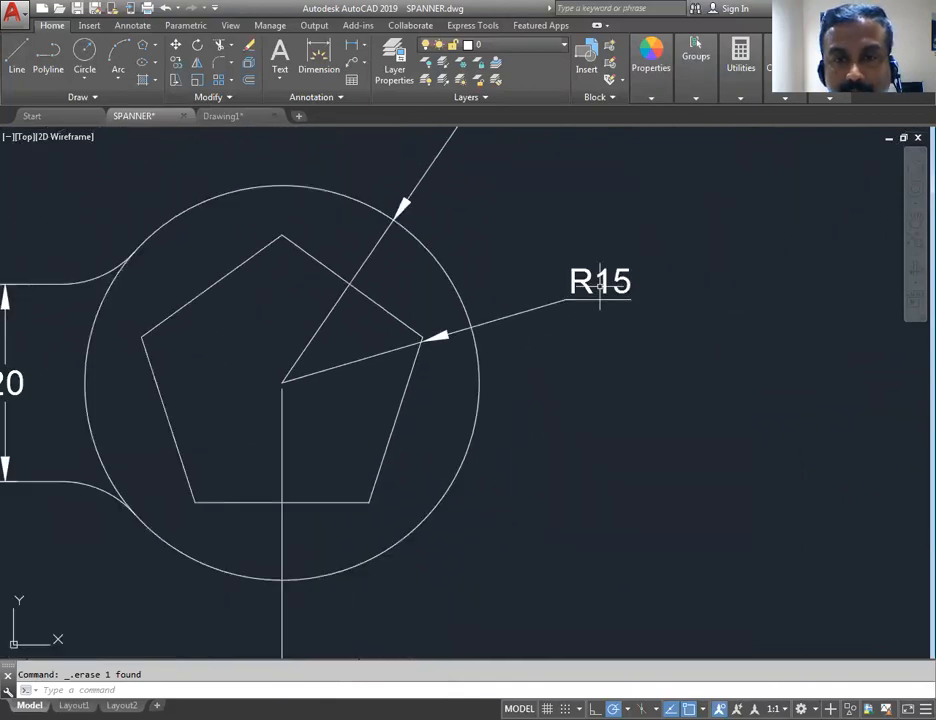
scroll(580, 410, "down", 4)
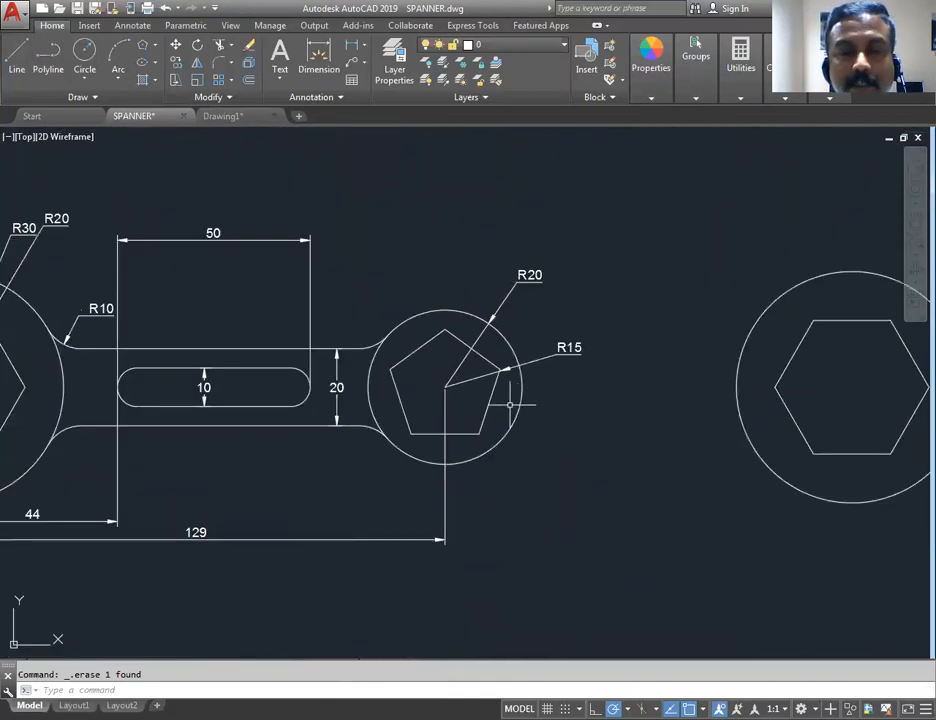
middle_click_drag(510, 378, 632, 328)
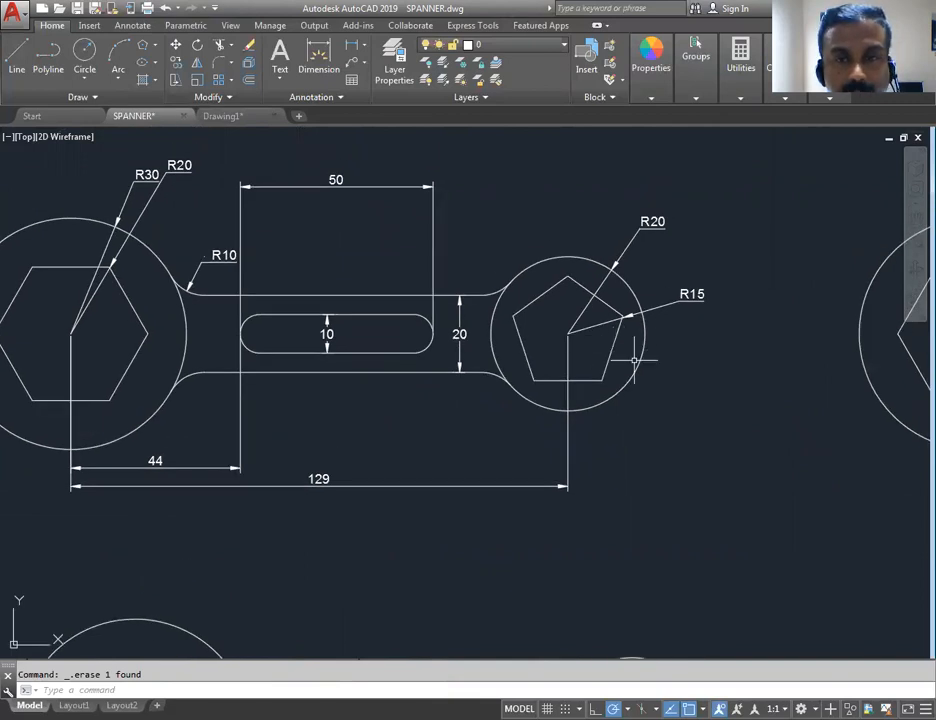
- Draw a five-sided polygon centred on the line's right end, inscribed in a circle of radius 15
mouse_move(689, 528)
middle_mouse_down()
mouse_move(702, 418)
mouse_move(648, 376)
middle_mouse_up()
scroll(648, 376, "up", 3)
mouse_move(558, 382)
middle_mouse_down()
mouse_move(575, 361)
mouse_move(616, 351)
mouse_move(639, 326)
middle_mouse_up()
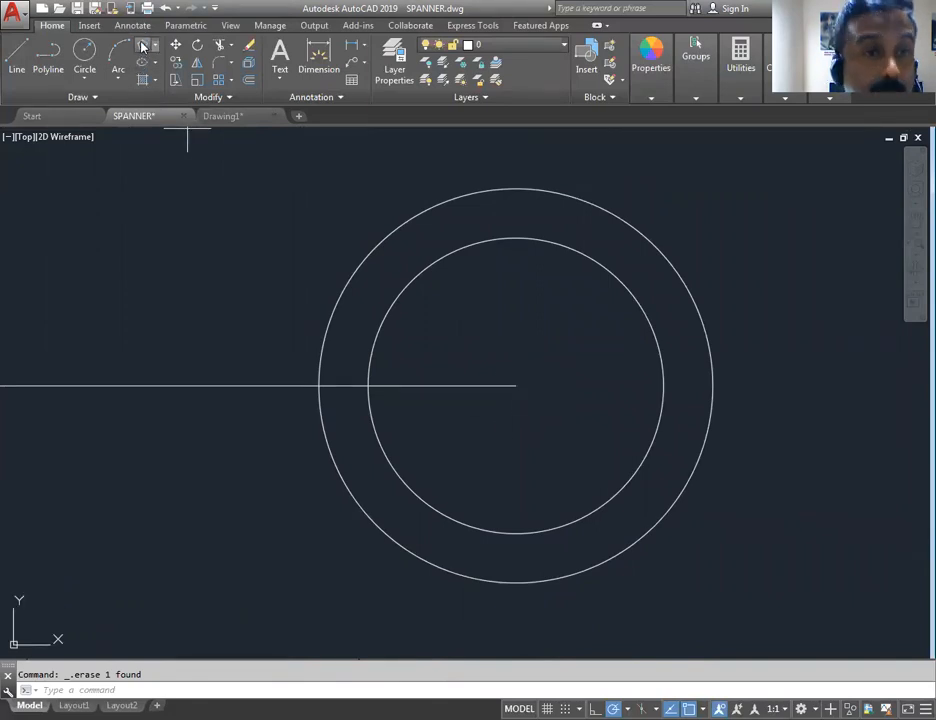
left_click(142, 47)
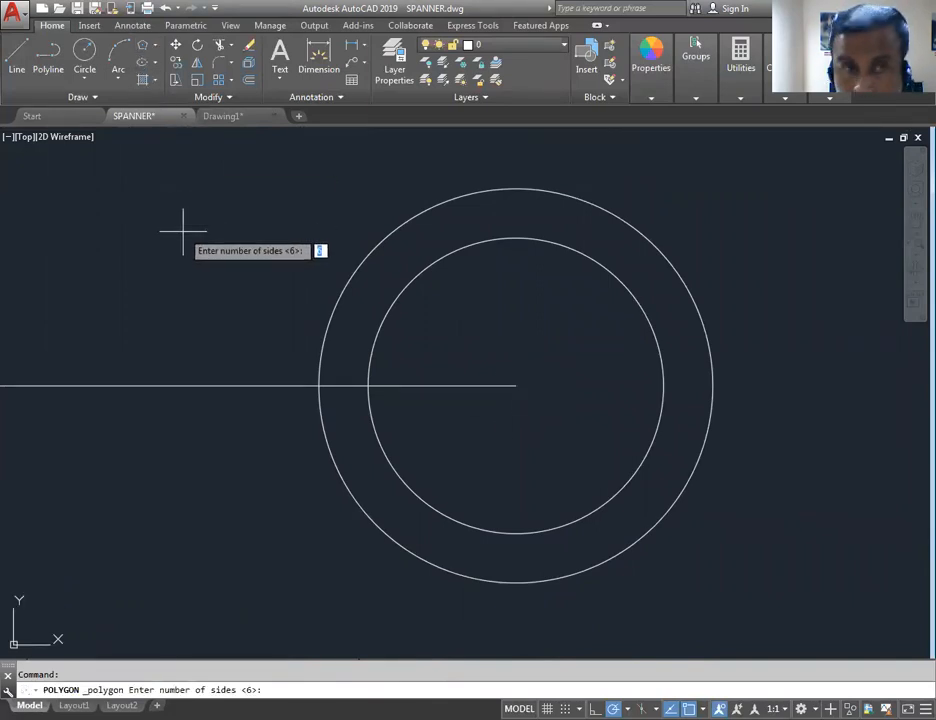
key("Return")
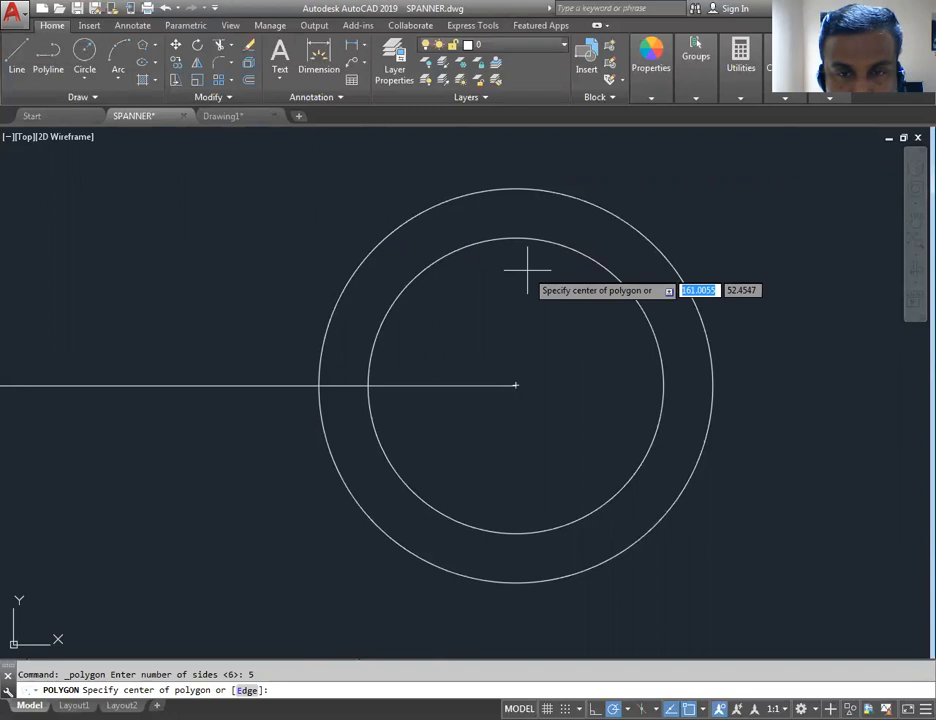
left_click(516, 385)
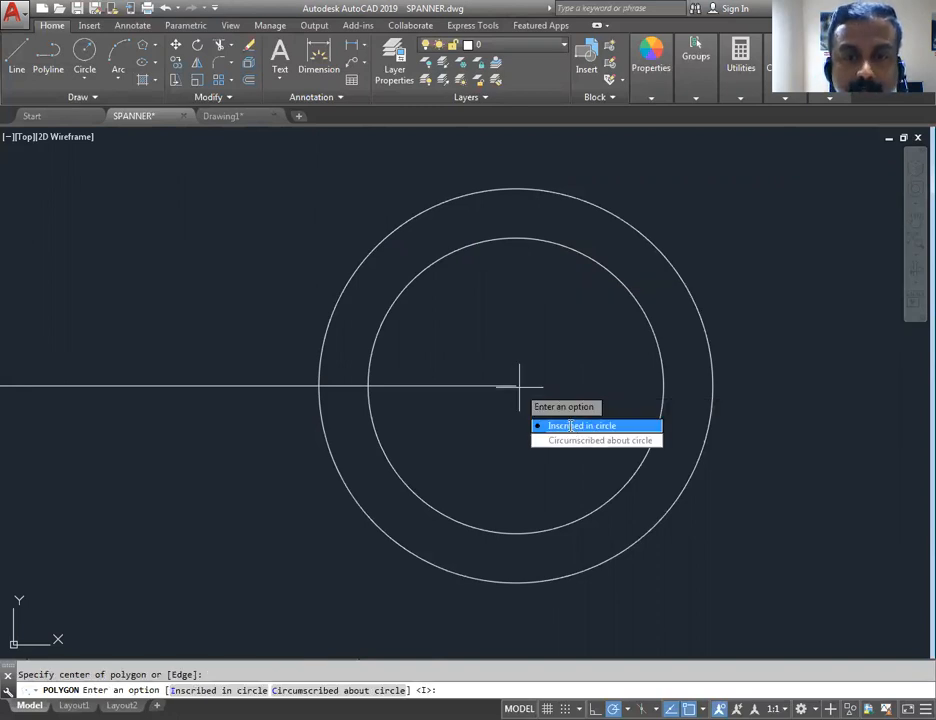
left_click(570, 426)
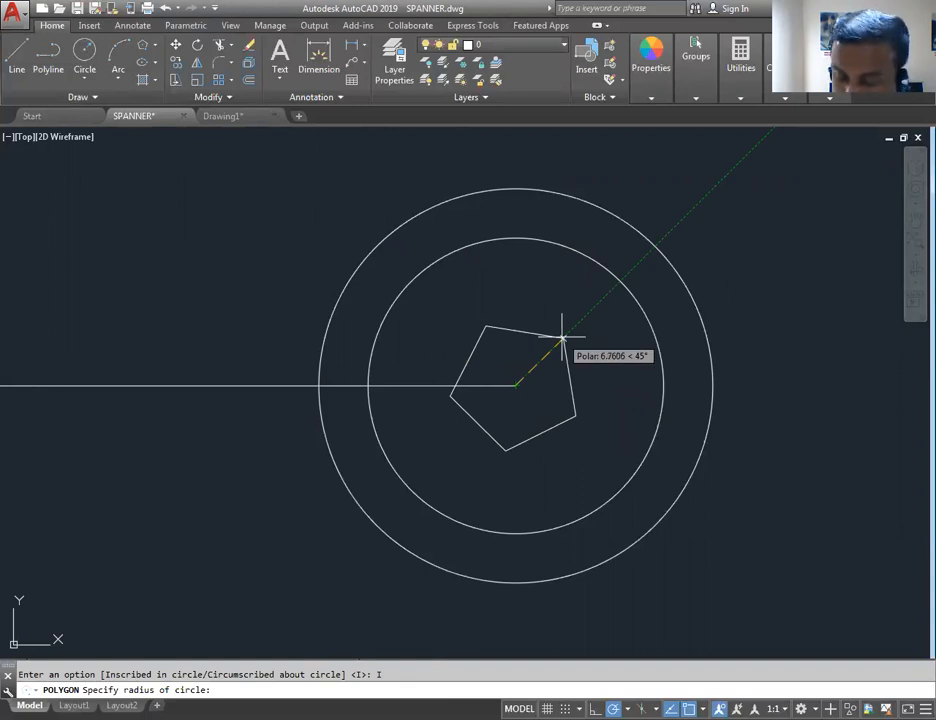
type("15")
key("Return")
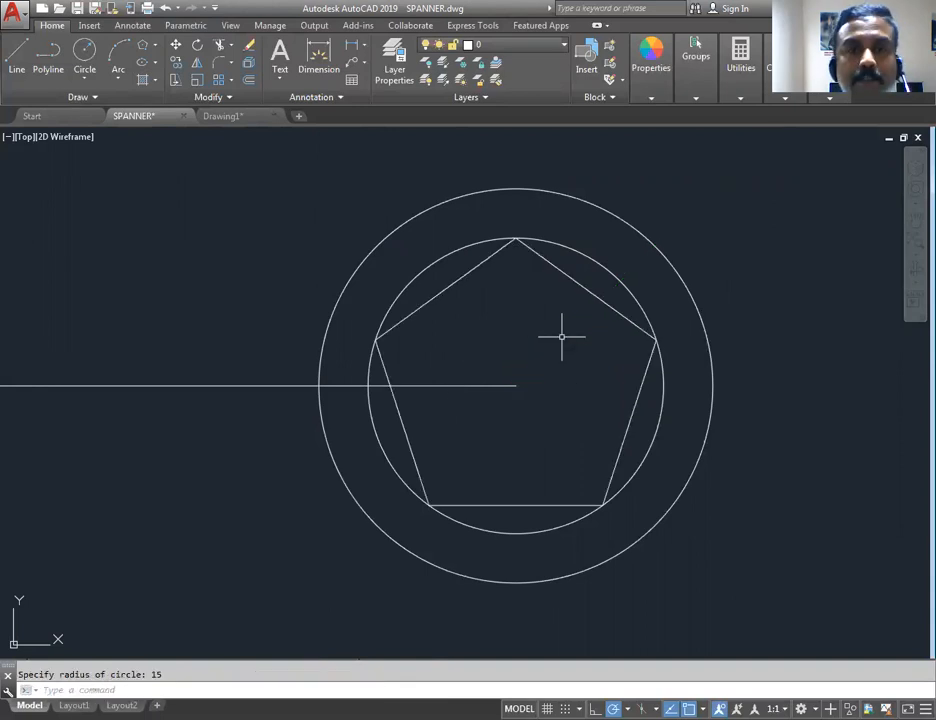
- Delete the radius 15 construction circle around the new pentagon
left_click(589, 264)
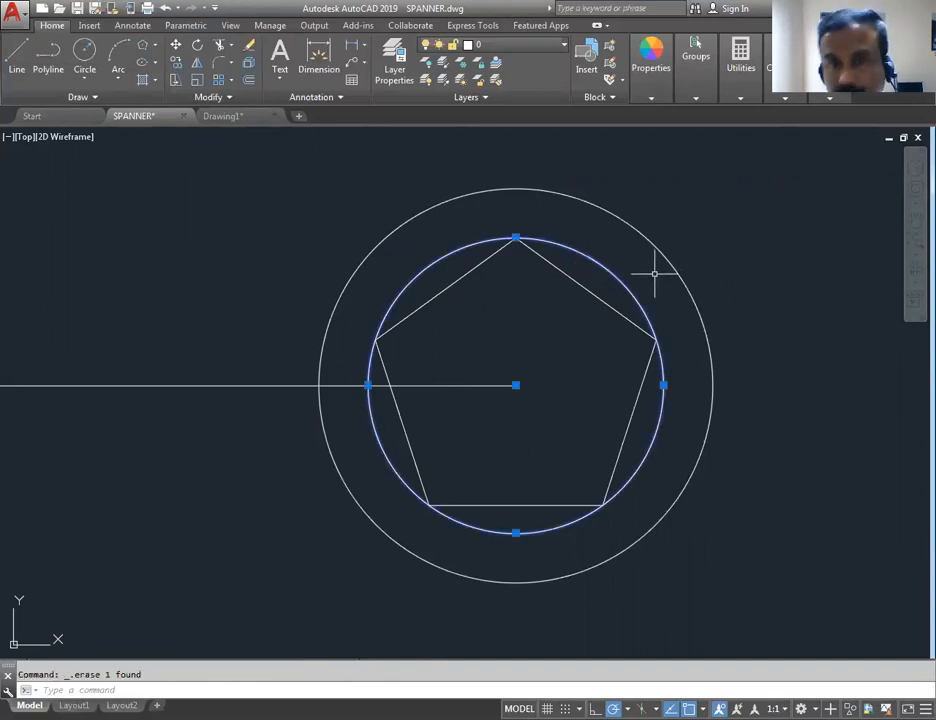
key("Delete")
scroll(230, 320, "down", 2)
mouse_move(154, 346)
middle_mouse_down()
mouse_move(487, 370)
mouse_move(449, 368)
middle_mouse_up()
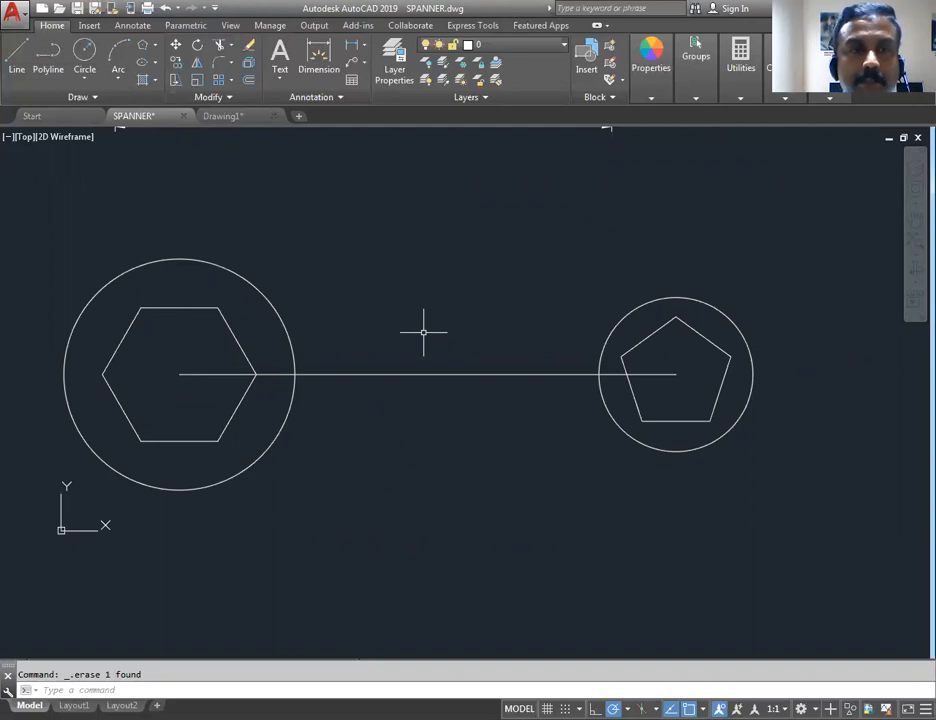
- Examine the handle width and slot dimensions of the dimensioned spanner and compare them with the new construction
mouse_move(420, 226)
middle_mouse_down()
mouse_move(447, 449)
mouse_move(464, 424)
middle_mouse_up()
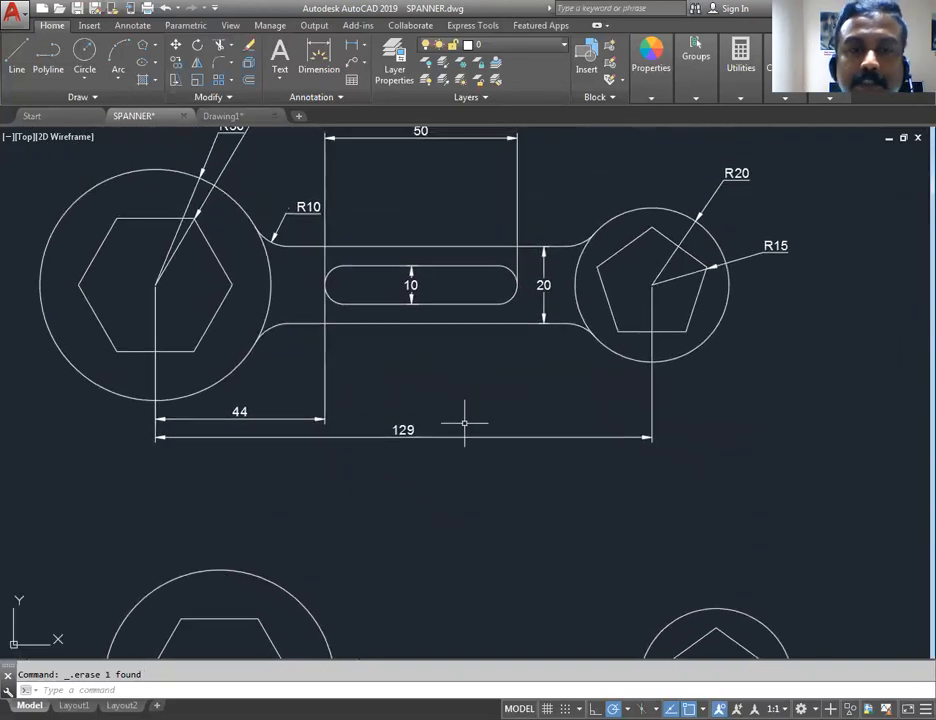
scroll(518, 272, "up", 5)
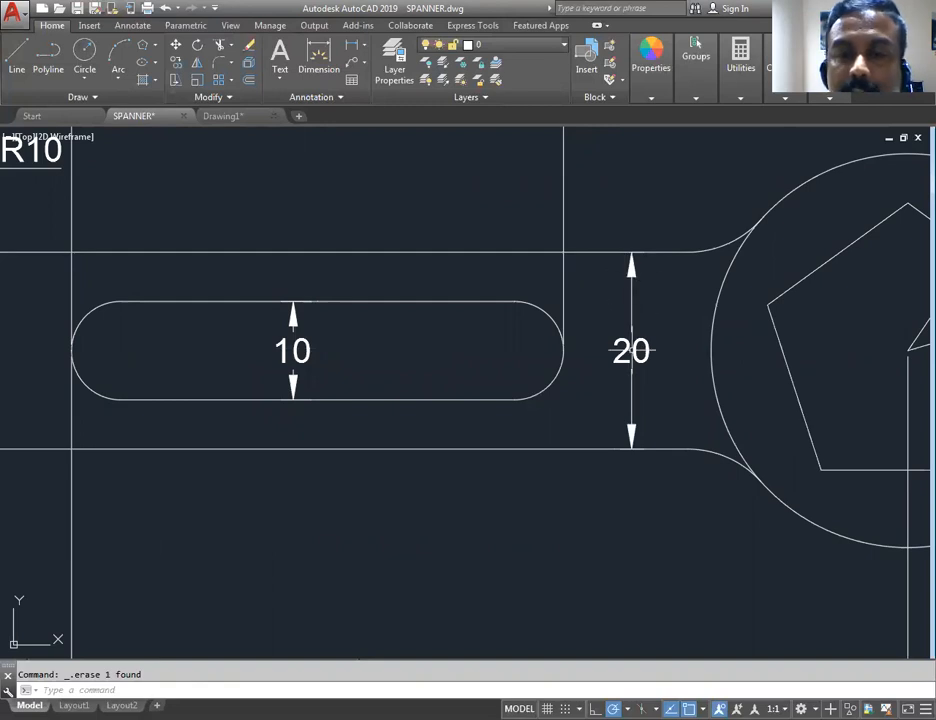
scroll(435, 340, "down", 3)
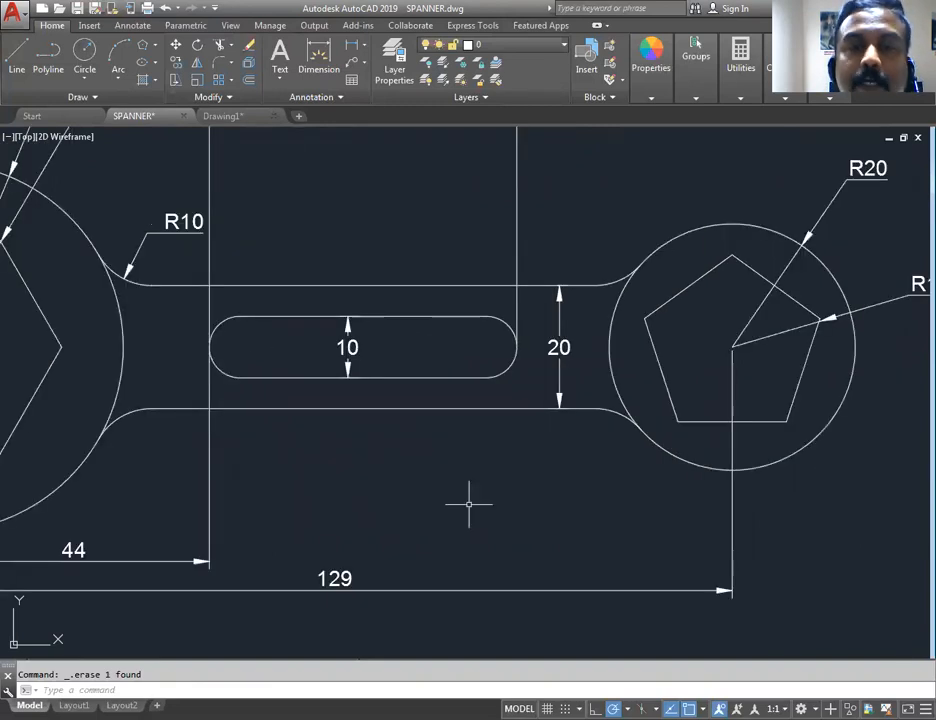
scroll(382, 299, "up", 1)
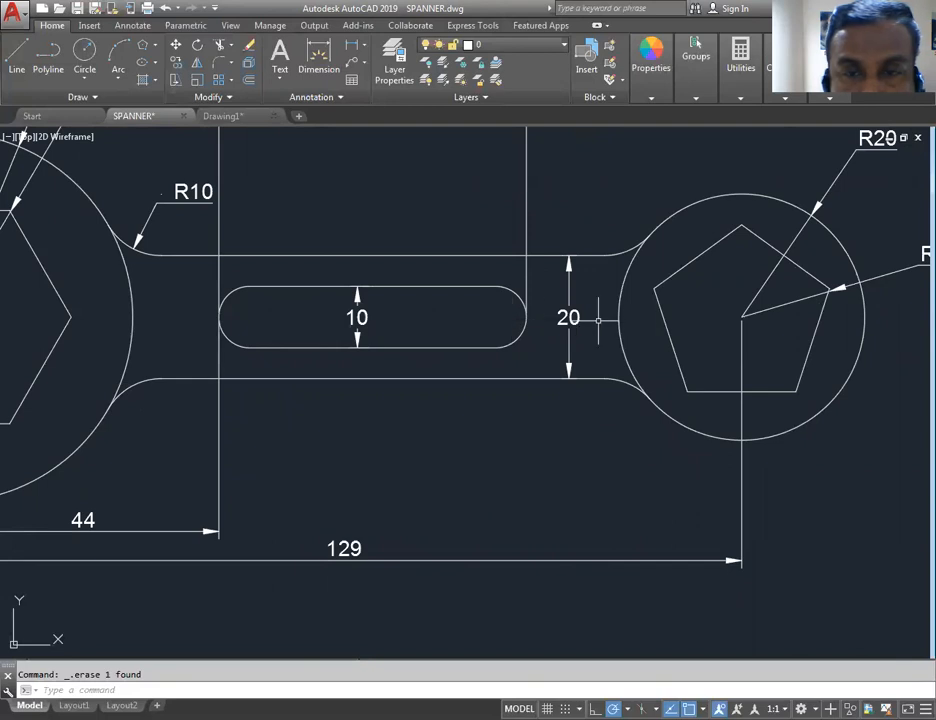
mouse_move(396, 491)
middle_mouse_down()
mouse_move(449, 226)
mouse_move(470, 178)
middle_mouse_up()
middle_click_drag(476, 450, 395, 184)
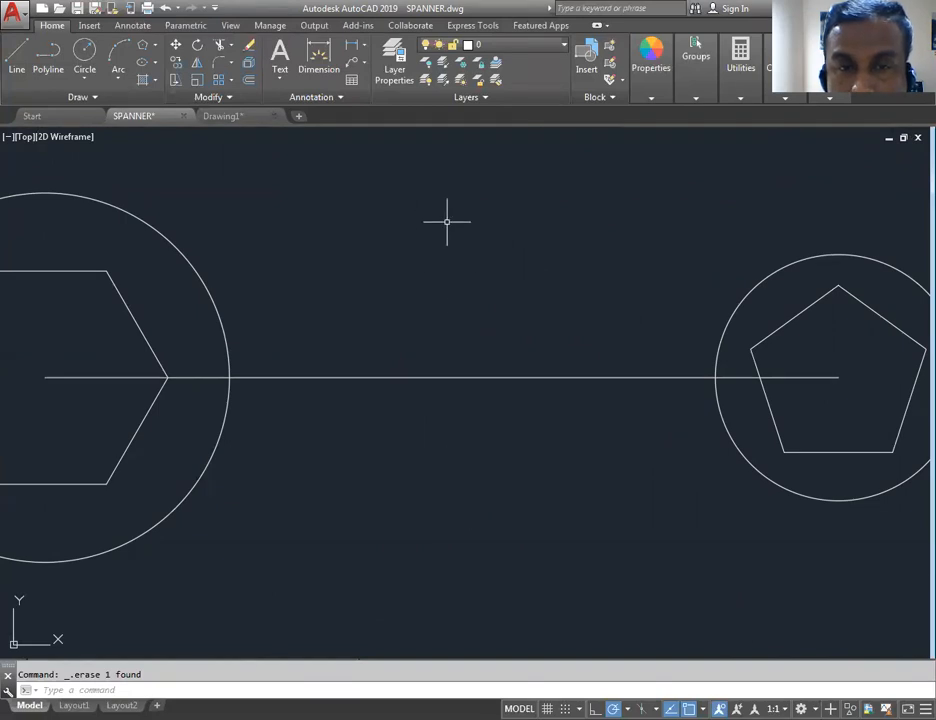
scroll(458, 334, "down", 2)
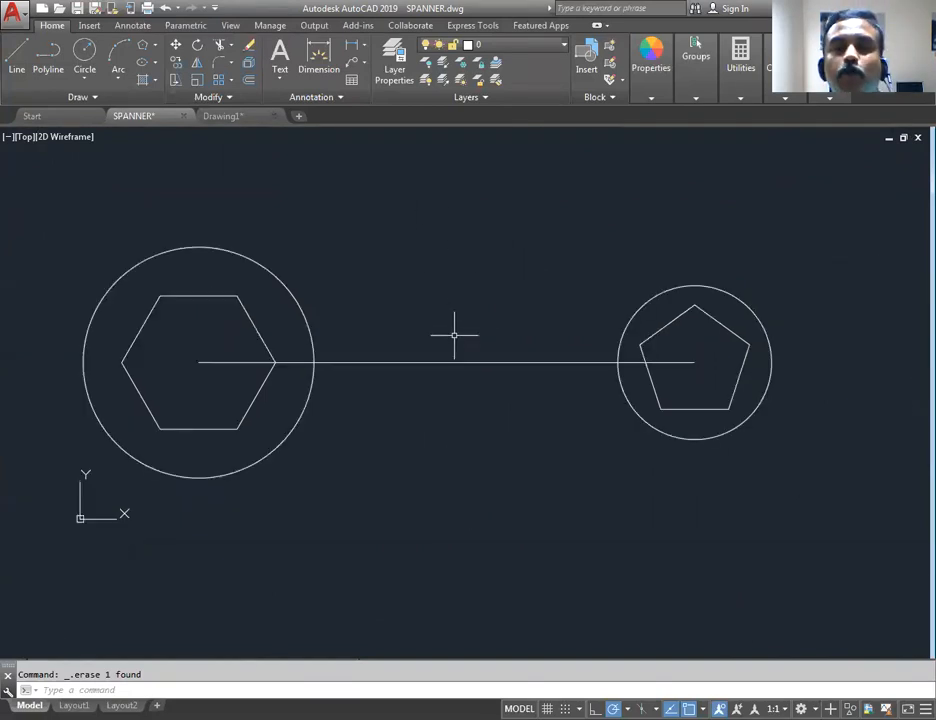
middle_click_drag(455, 350, 467, 352)
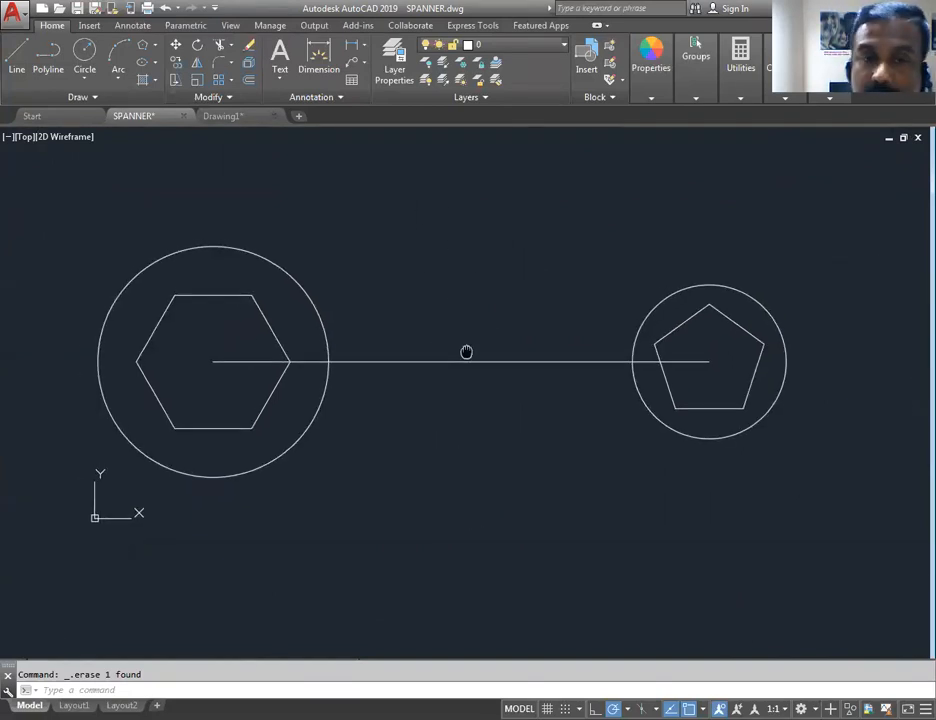
middle_click_drag(503, 254, 518, 465)
middle_click_drag(518, 316, 518, 369)
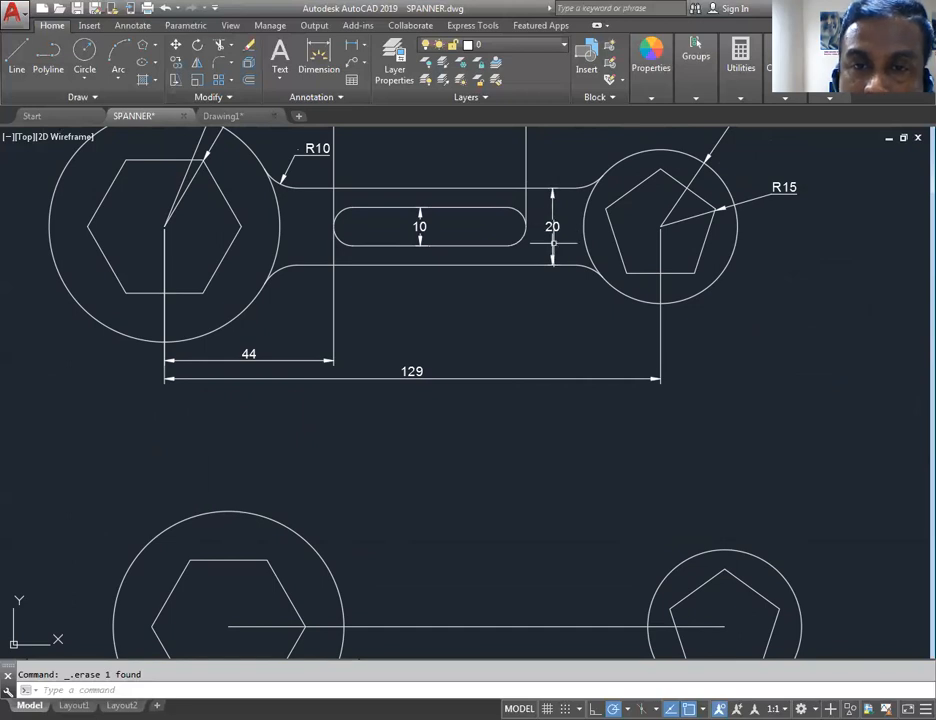
mouse_move(515, 616)
middle_mouse_down()
mouse_move(545, 370)
mouse_move(528, 381)
middle_mouse_up()
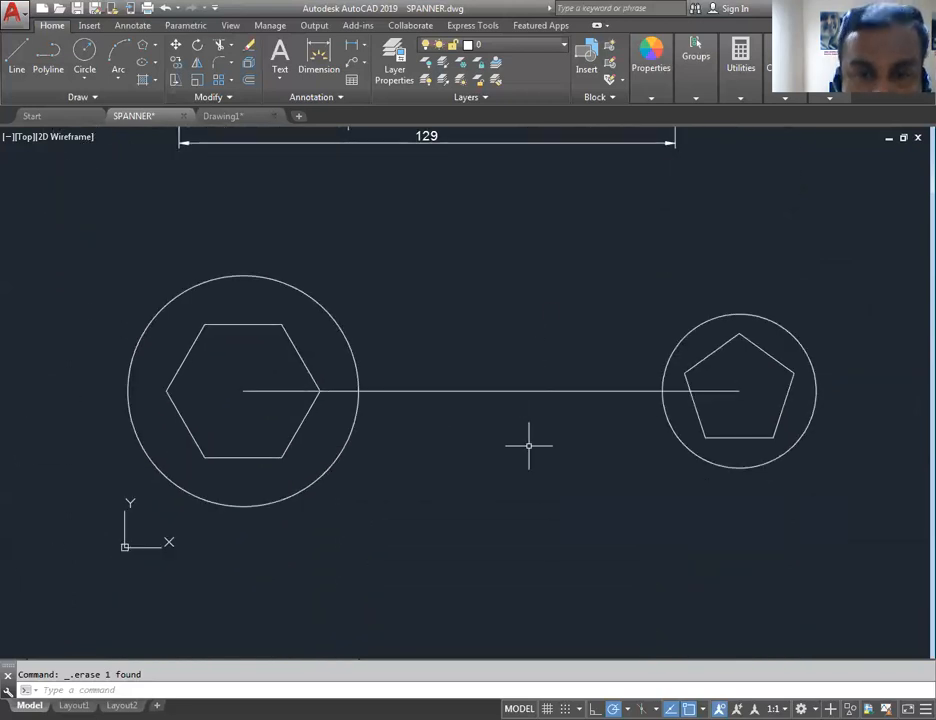
- Offset the centre line by 10 to both sides, above and below, for the handle edges
left_click(248, 81)
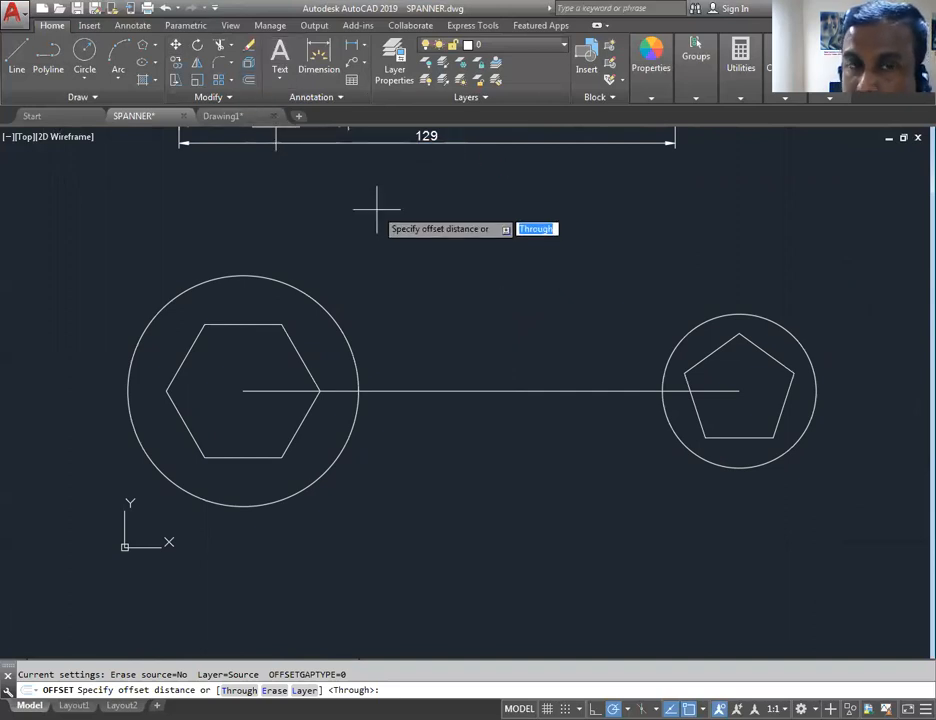
middle_click_drag(485, 252, 485, 560)
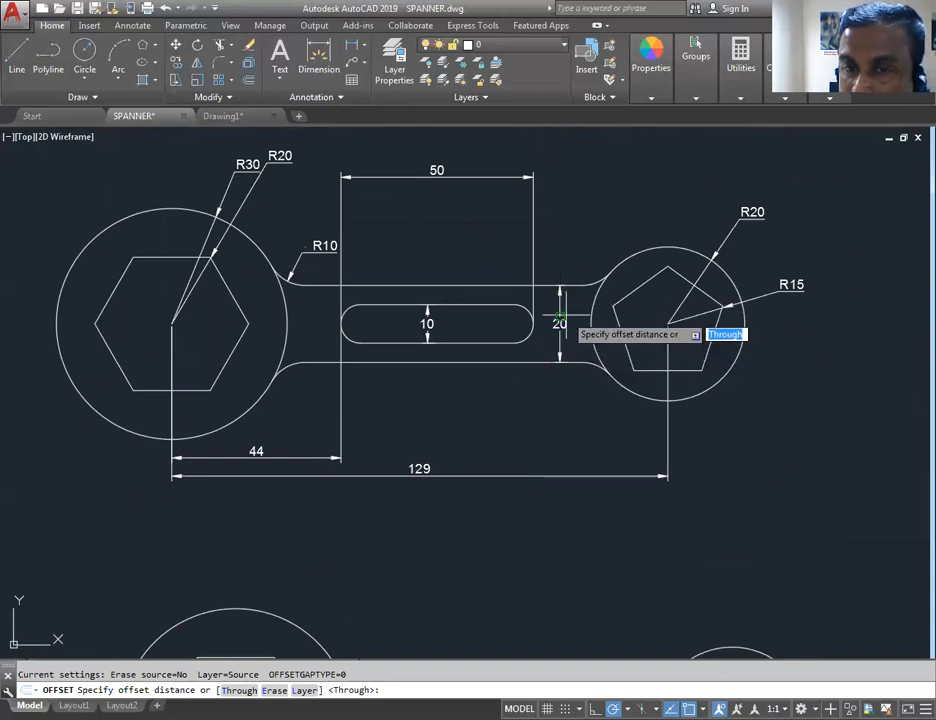
middle_click_drag(530, 591, 526, 255)
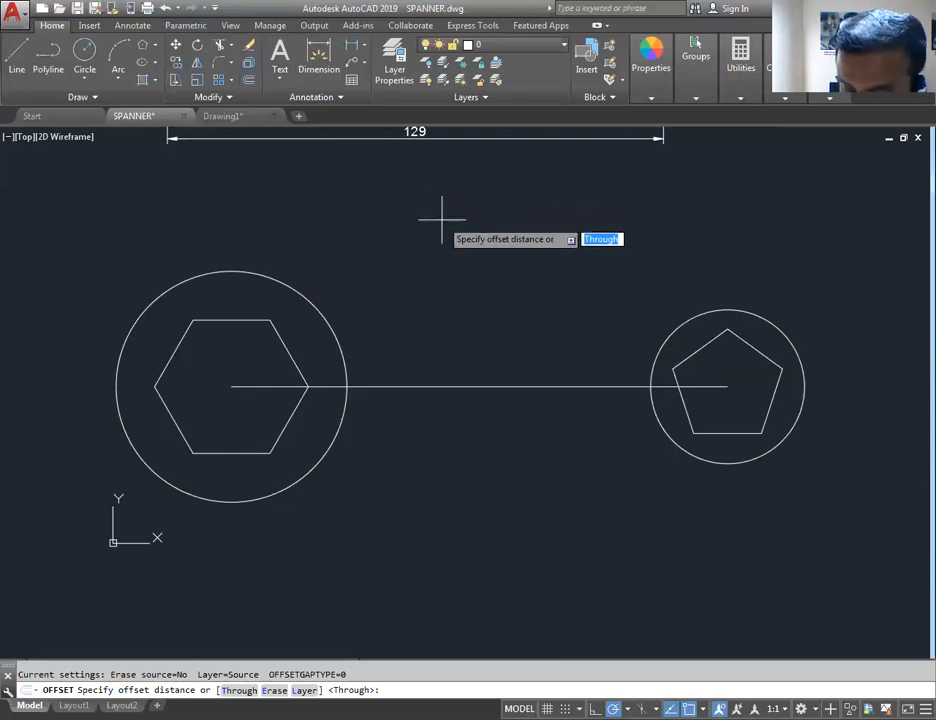
type("10")
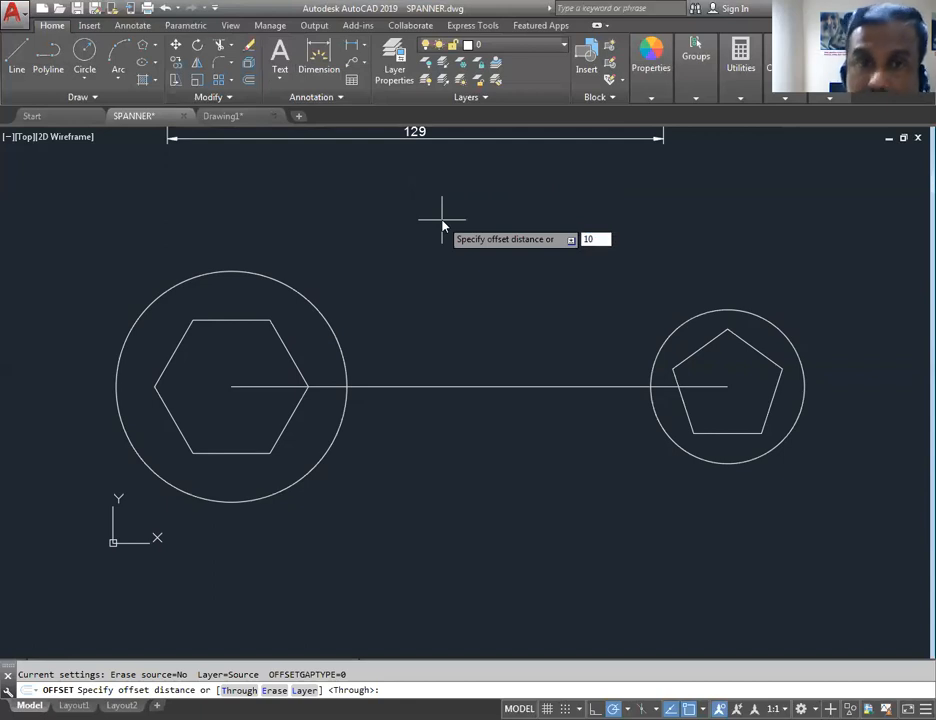
key("Return")
left_click(474, 386)
left_click(496, 316)
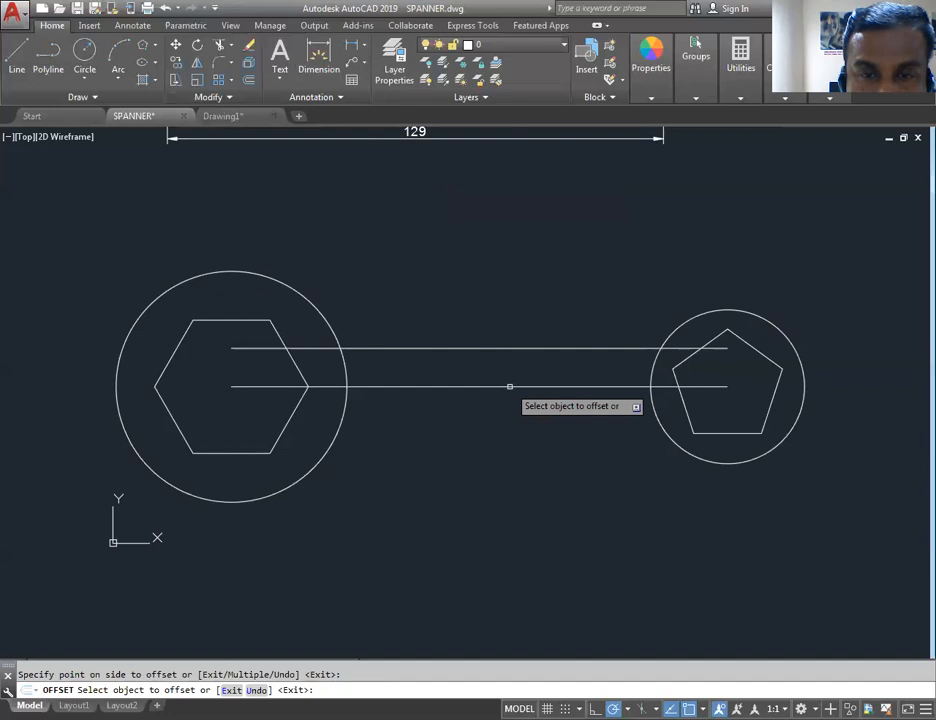
left_click(566, 386)
left_click(559, 477)
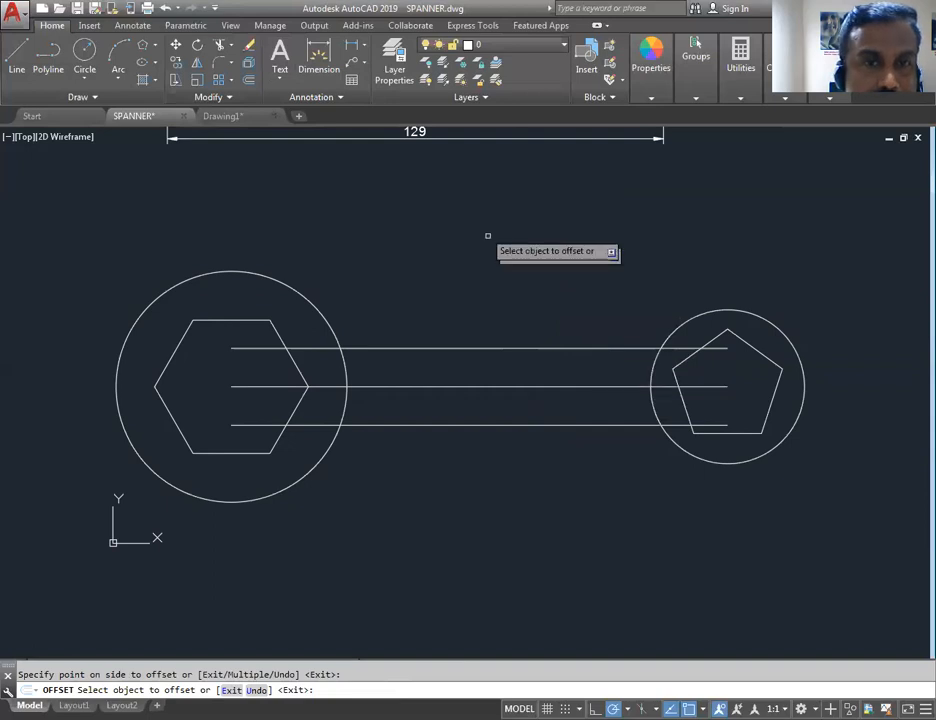
middle_click_drag(490, 107, 497, 307)
middle_click_drag(508, 464, 512, 506)
left_click(430, 222)
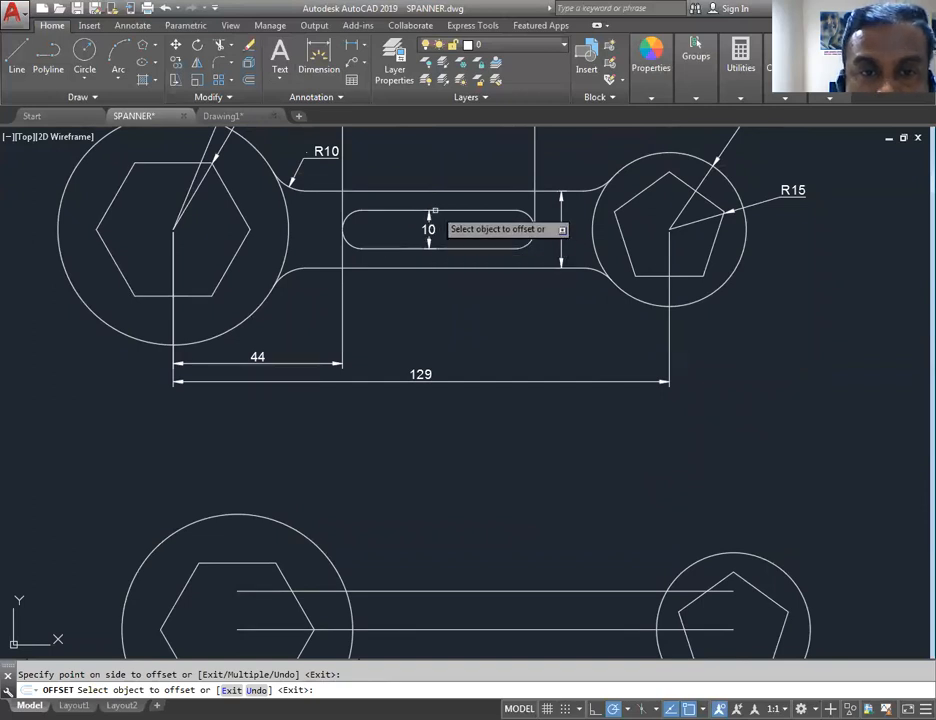
middle_click_drag(501, 470, 506, 239)
right_click(493, 252)
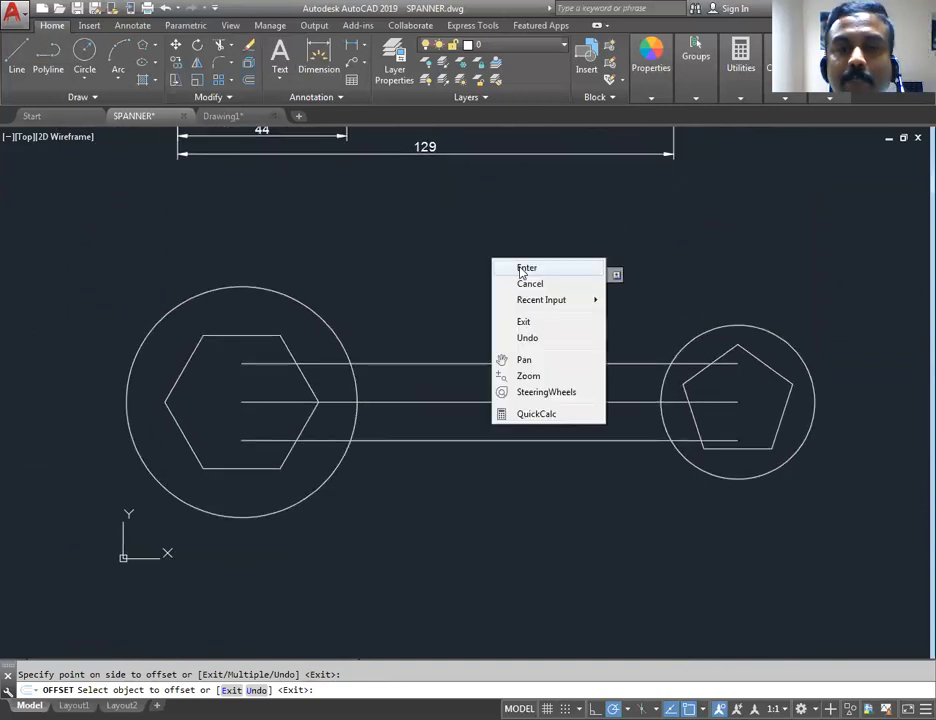
left_click(505, 265)
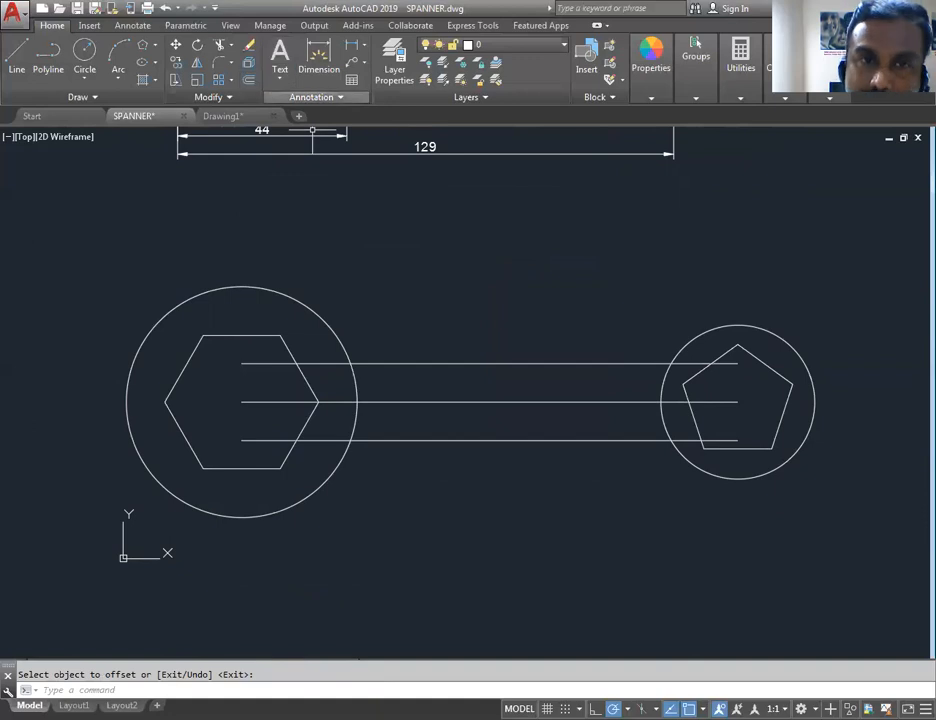
- Offset the centre line by 5 to both sides, above and below, for the slot edges
middle_click_drag(482, 213, 487, 406)
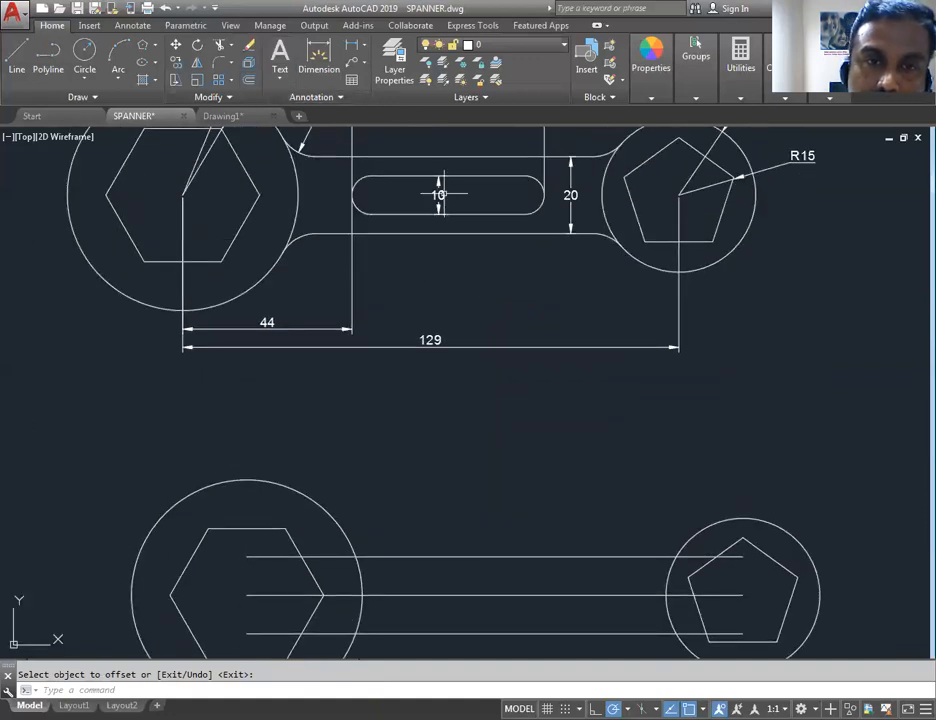
mouse_move(511, 465)
middle_mouse_down()
mouse_move(501, 240)
mouse_move(496, 267)
middle_mouse_up()
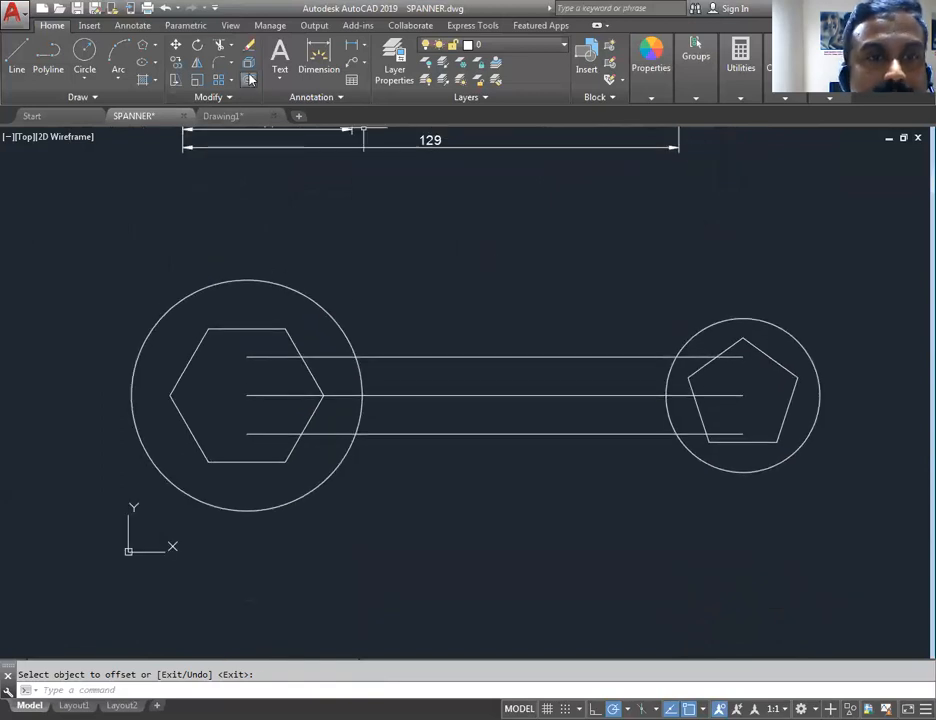
left_click(249, 81)
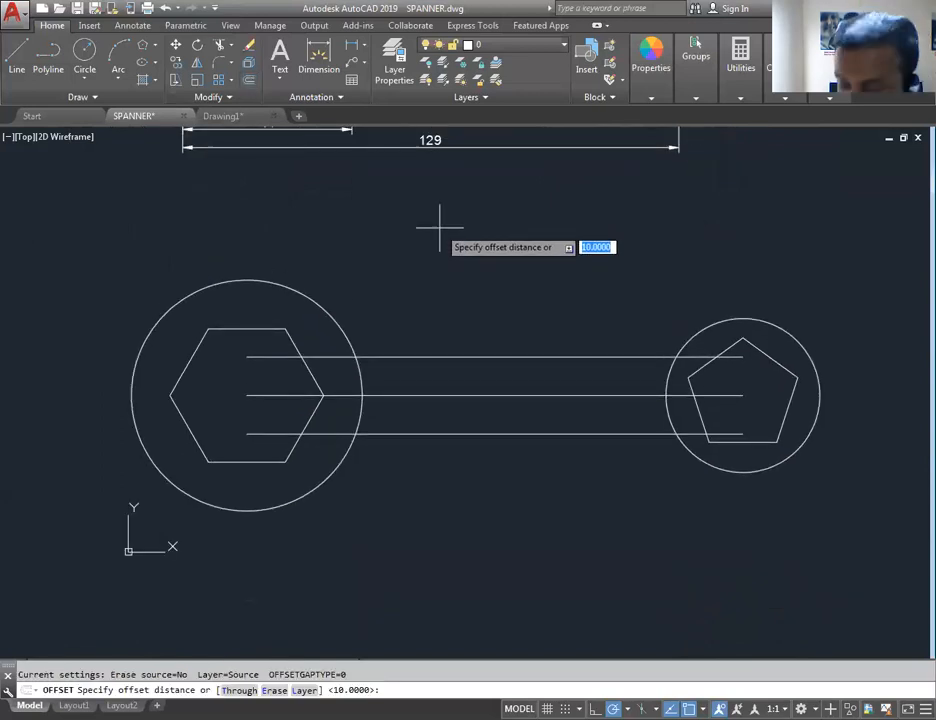
type("5")
key("Return")
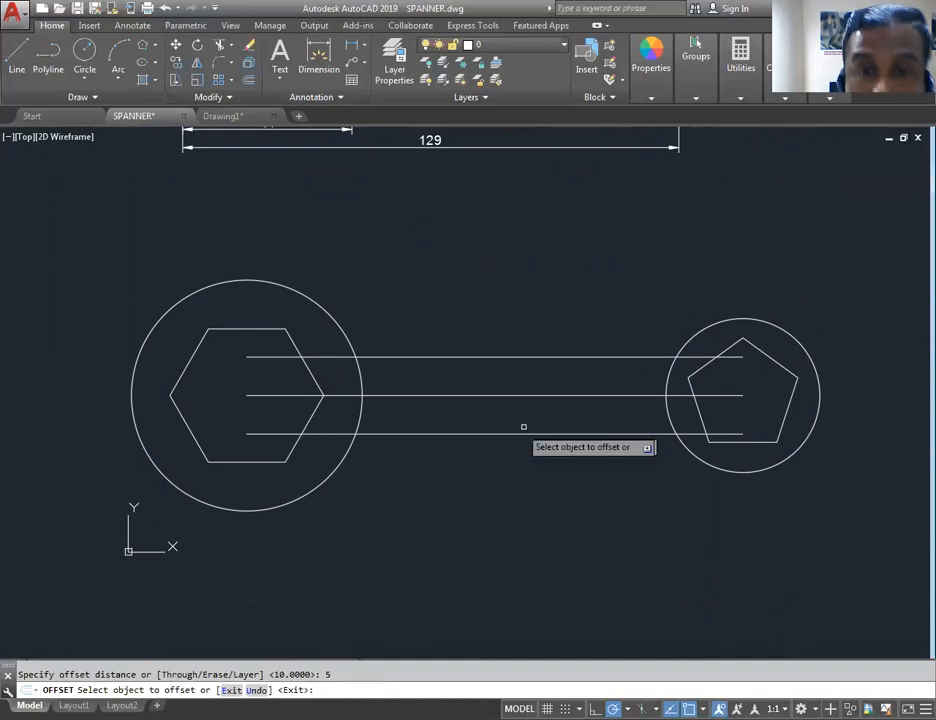
left_click(518, 395)
left_click(518, 378)
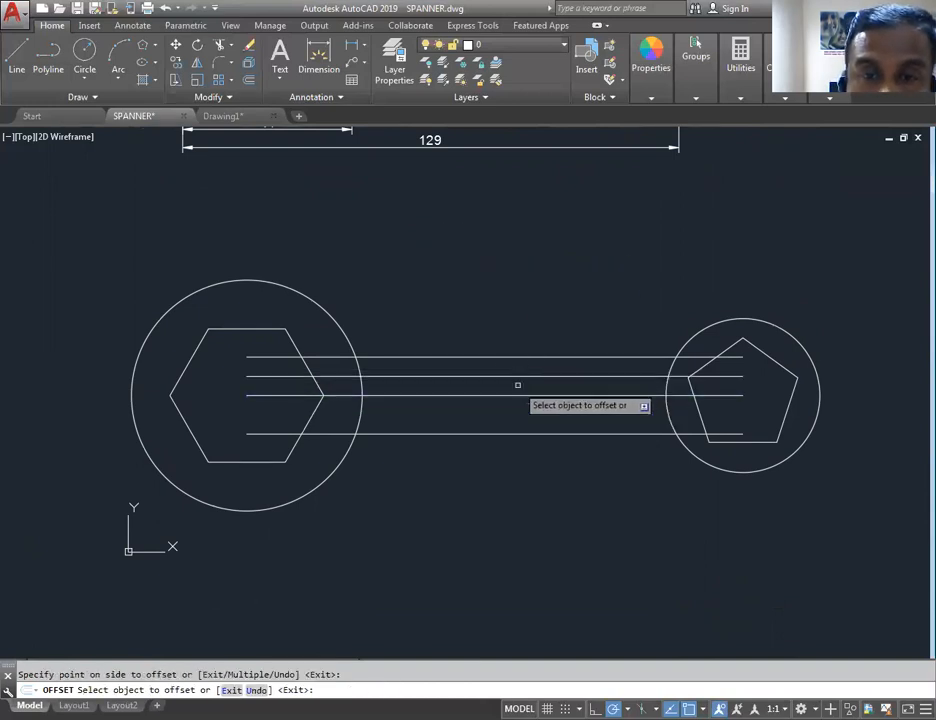
left_click(512, 396)
left_click(512, 416)
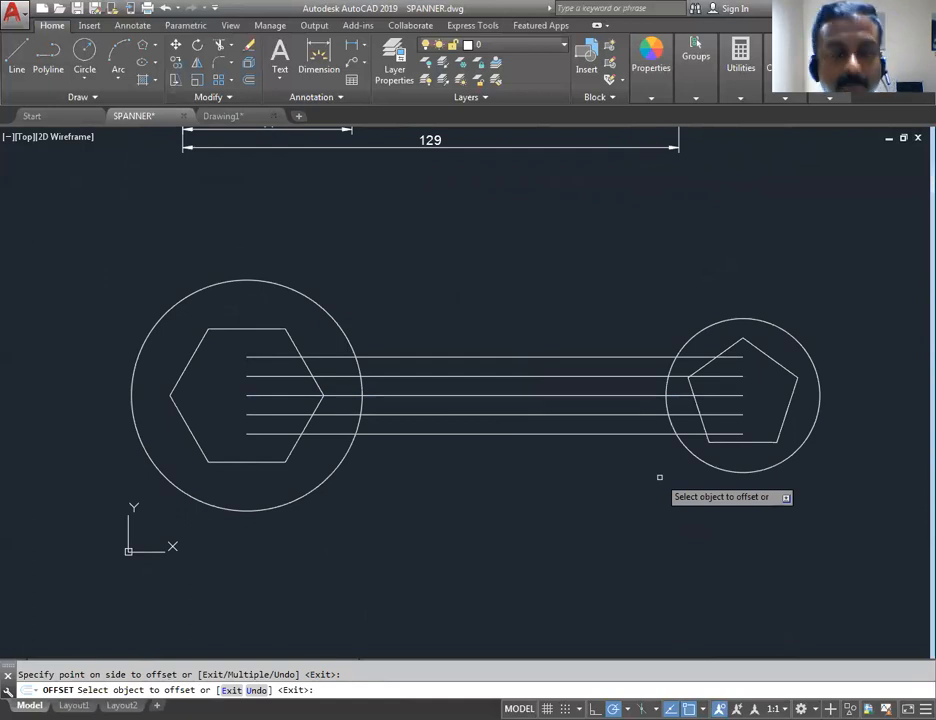
key("Escape")
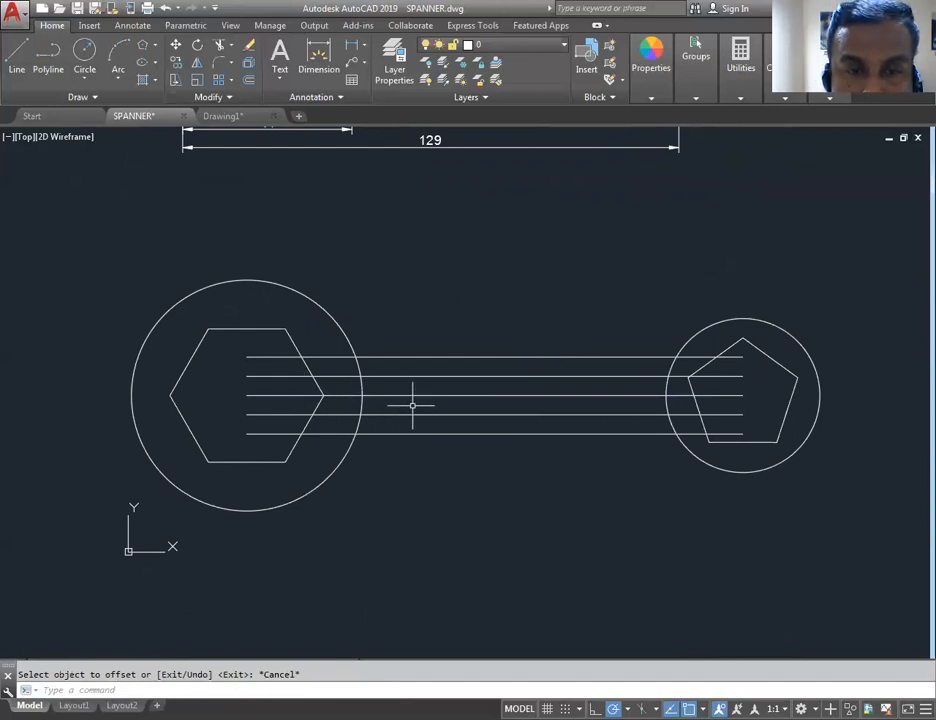
- Delete the original centre line running between the two spanner heads
middle_click_drag(543, 273, 556, 509)
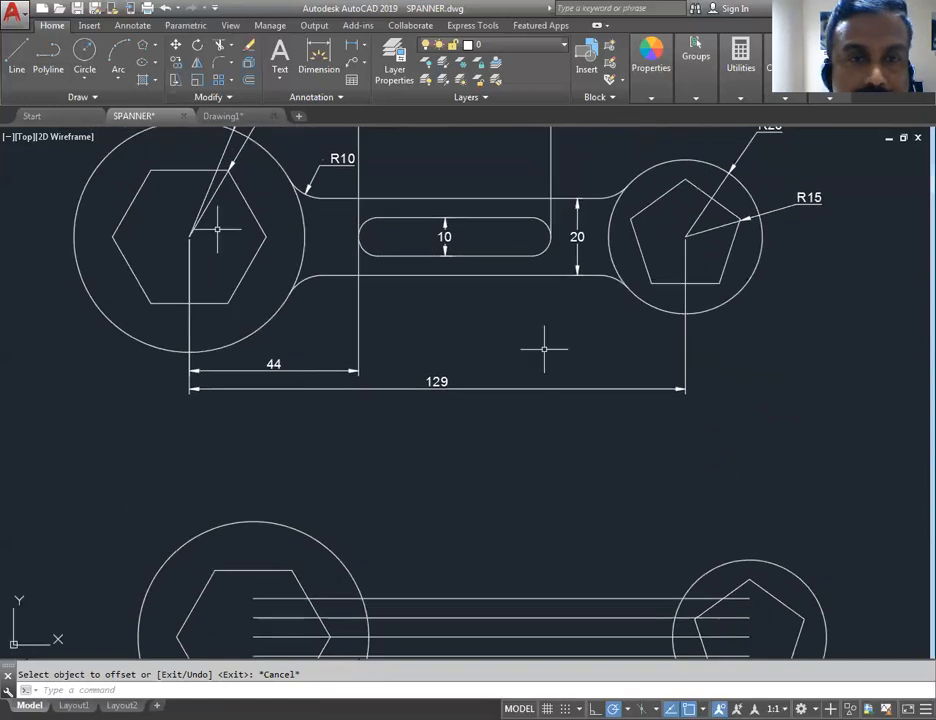
mouse_move(445, 424)
middle_mouse_down()
mouse_move(462, 361)
mouse_move(451, 253)
middle_mouse_up()
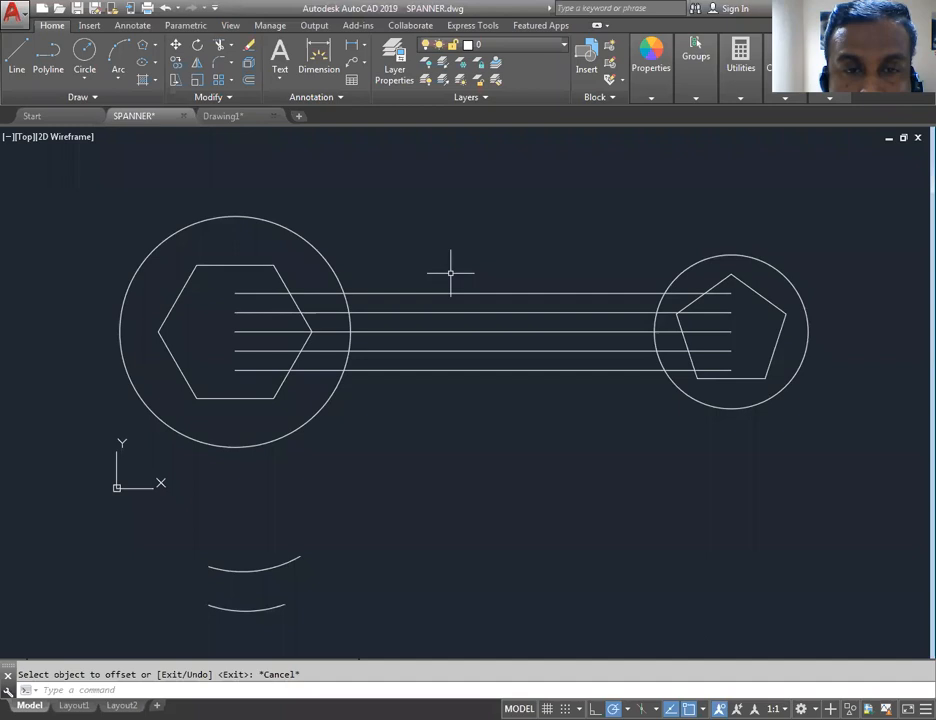
left_click(409, 331)
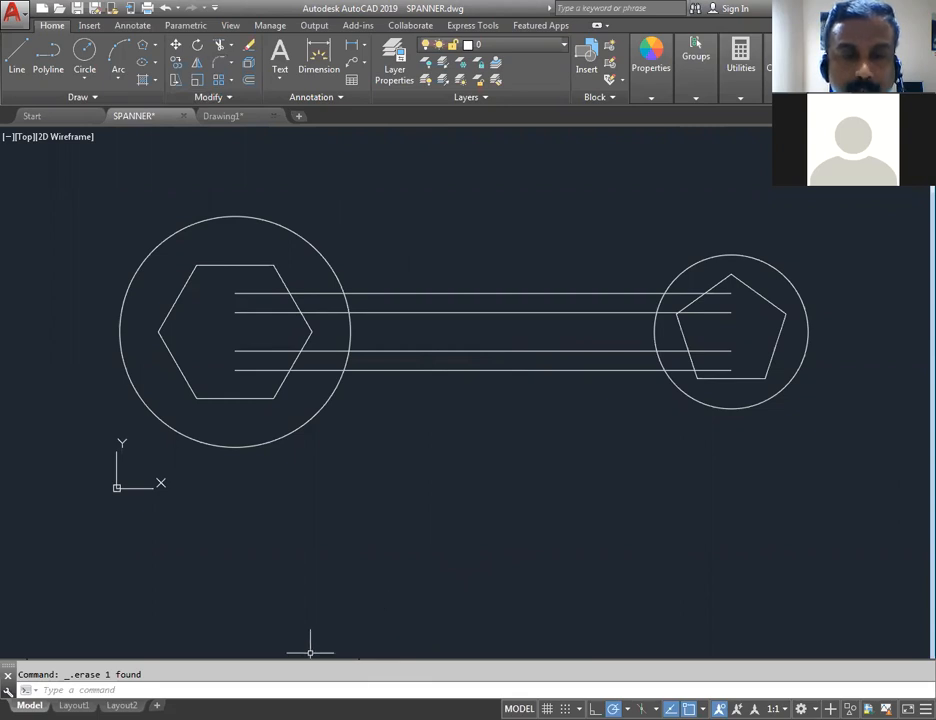
- Draw a vertical construction line through the centre of the hexagon head, extending above and below its outer circle
middle_click_drag(404, 229, 385, 503)
middle_click_drag(428, 307, 444, 458)
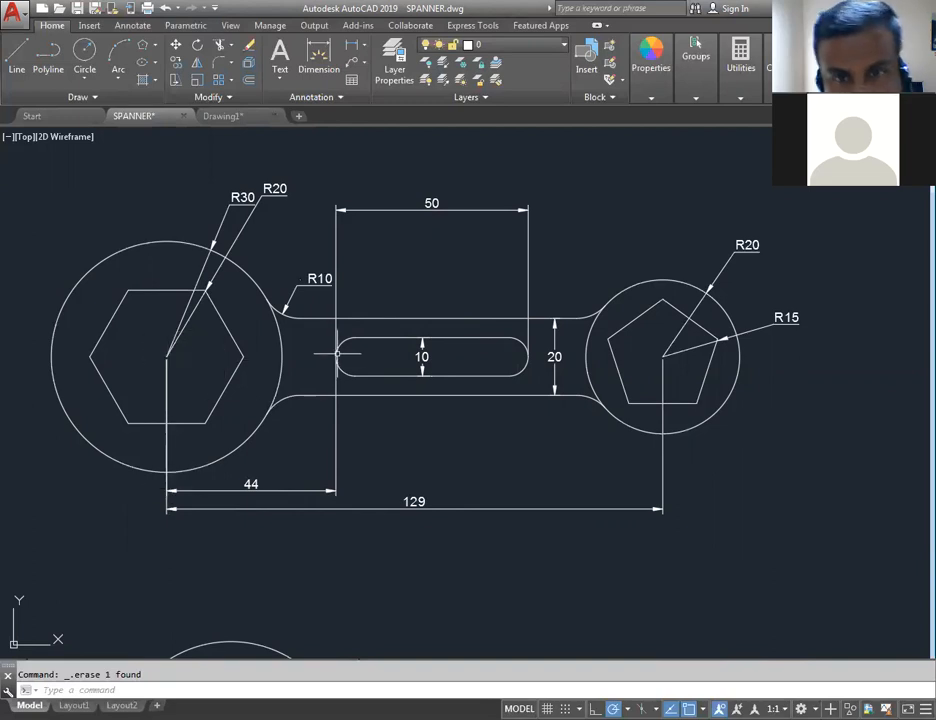
middle_click_drag(510, 485, 545, 366)
scroll(548, 368, "down", 2)
middle_click_drag(553, 460, 586, 340)
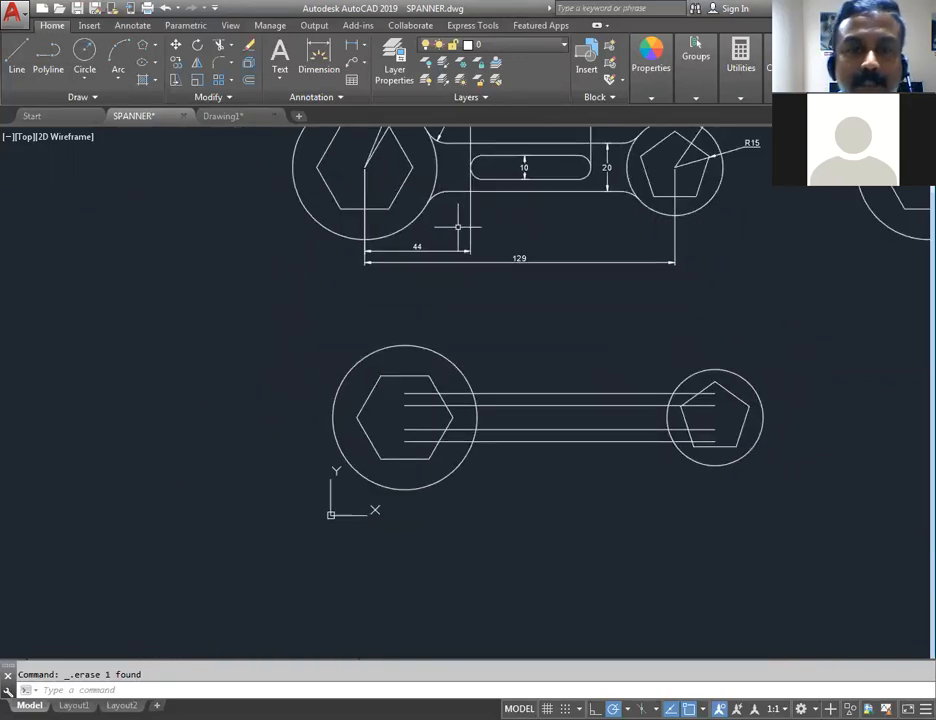
left_click(17, 55)
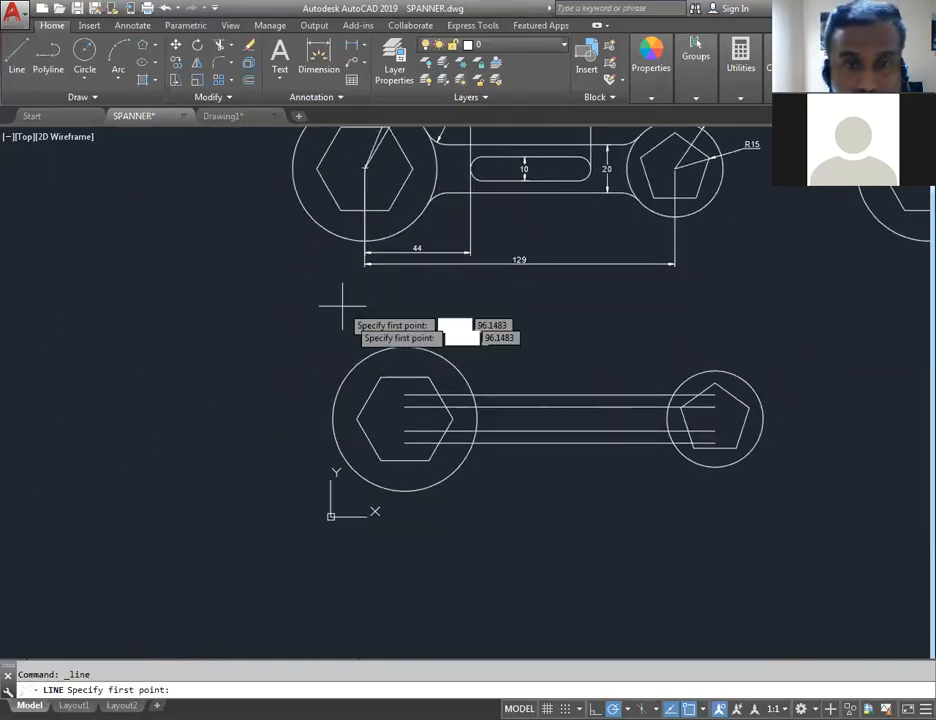
left_click(405, 326)
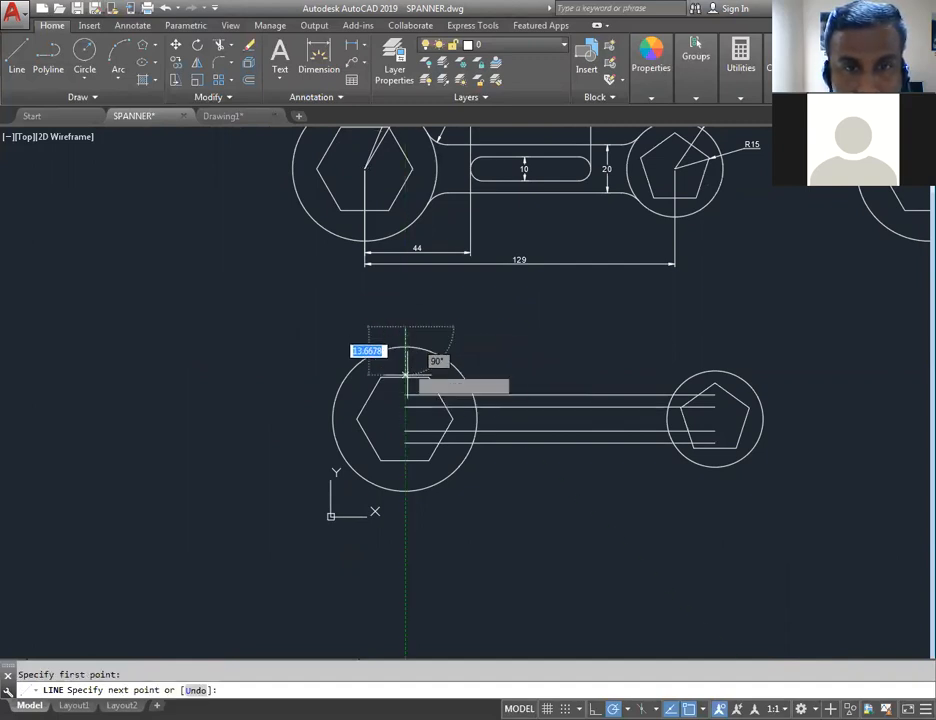
left_click(405, 550)
key("Return")
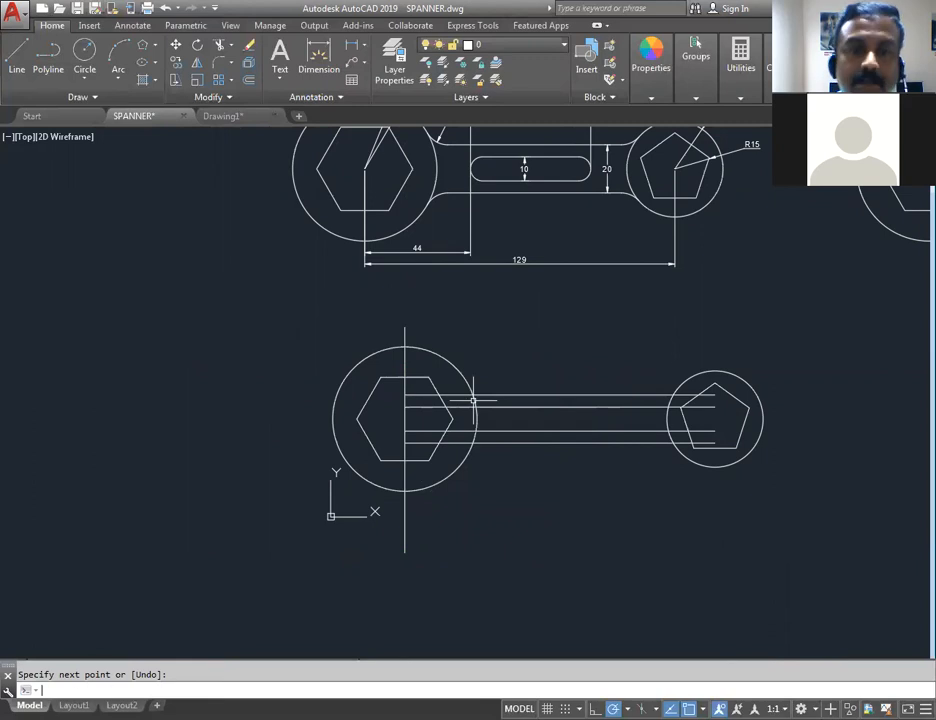
- Offset the vertical line through the hexagon centre by 44 to the right for the near end of the slot
scroll(514, 410, "up", 2)
middle_click_drag(326, 264, 328, 276)
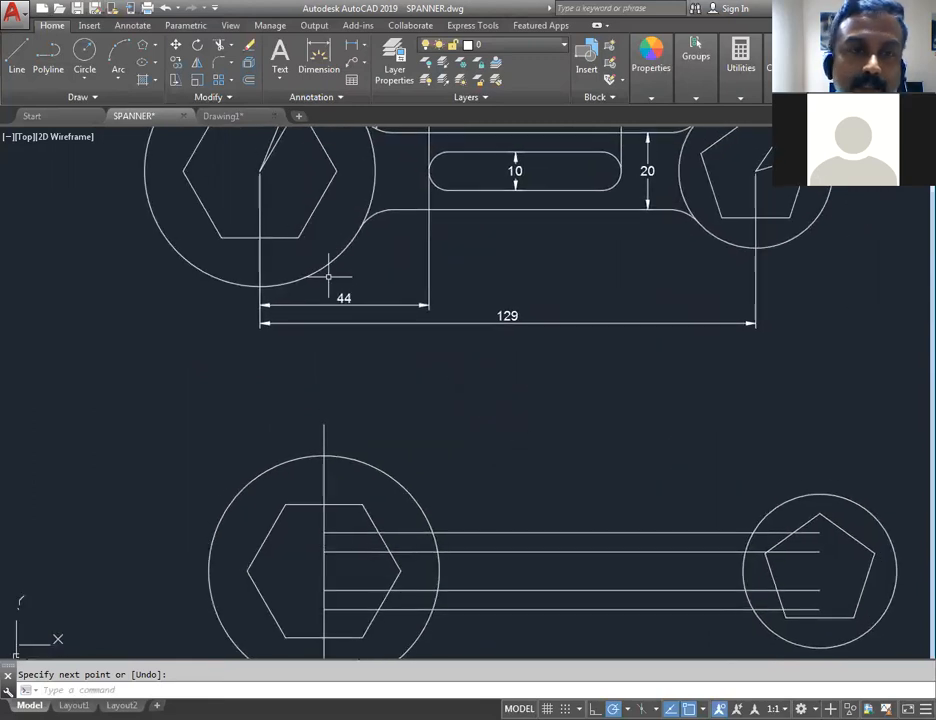
left_click(366, 302)
mouse_move(537, 261)
middle_mouse_down()
mouse_move(537, 409)
mouse_move(587, 233)
middle_mouse_up()
key("Escape")
left_click(537, 173)
key("Escape")
middle_click_drag(545, 340, 546, 306)
left_click(249, 80)
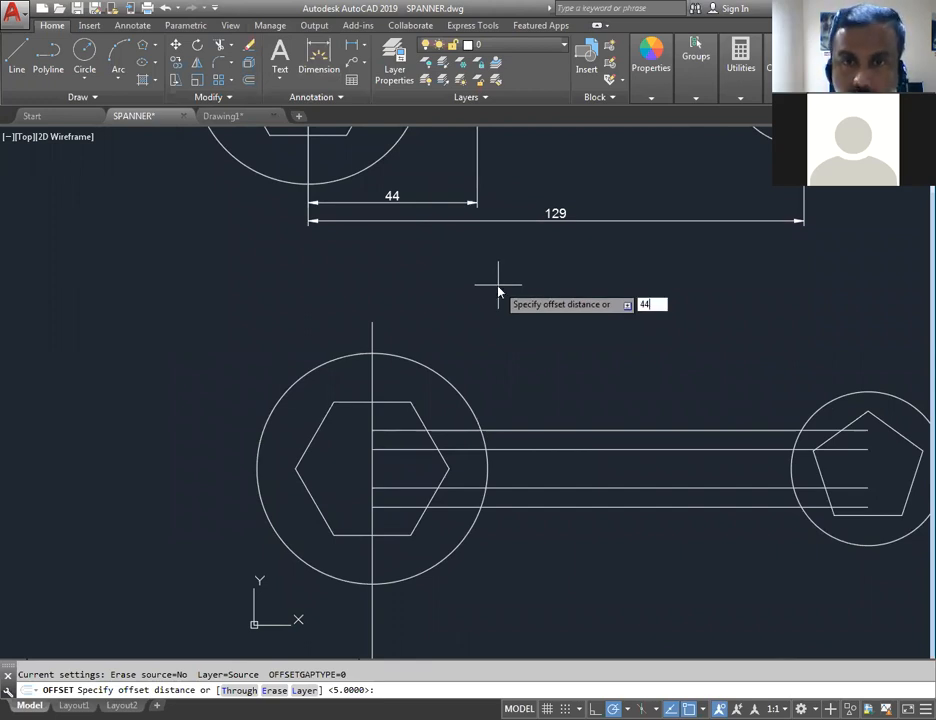
key("Return")
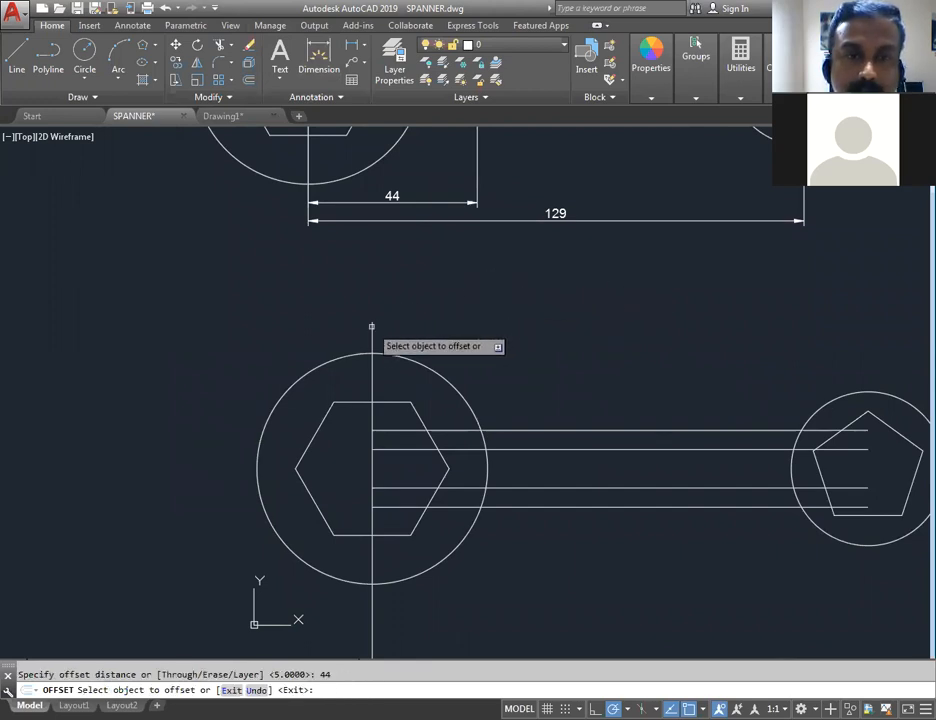
left_click(372, 323)
left_click(619, 324)
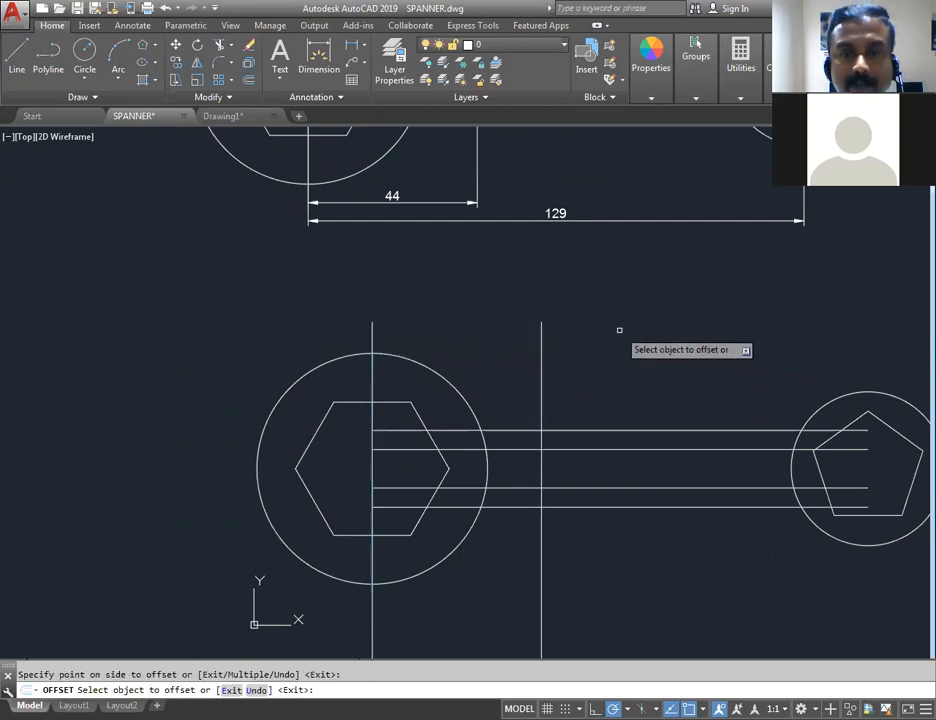
- Offset the slot's near-end vertical line by 50 to the right for the far end of the slot
middle_click_drag(619, 324, 600, 524)
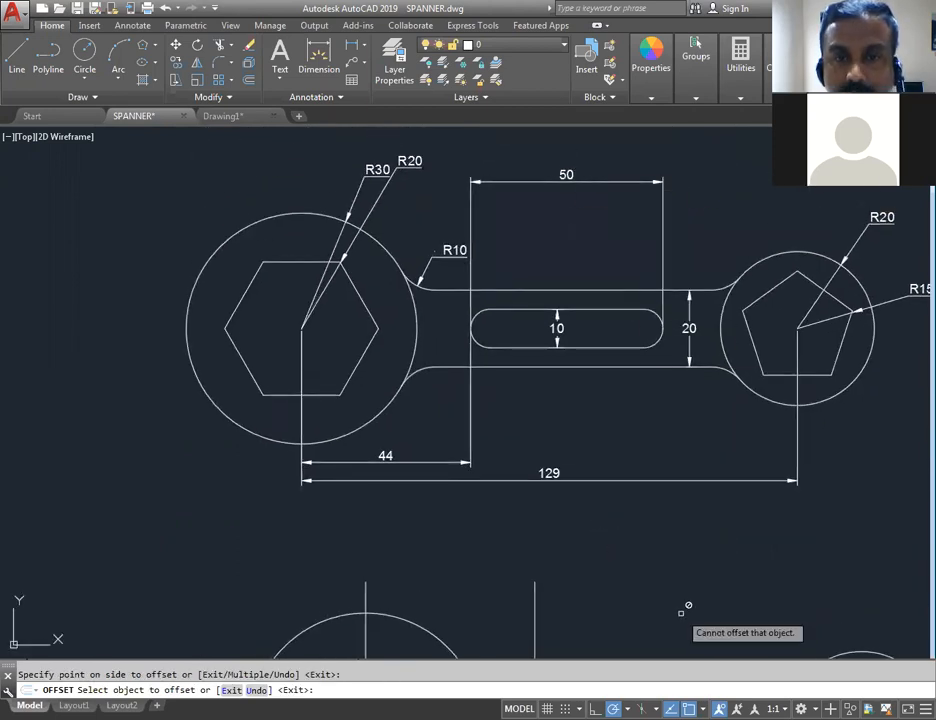
middle_click_drag(685, 608, 639, 357)
key("Return")
key("Return")
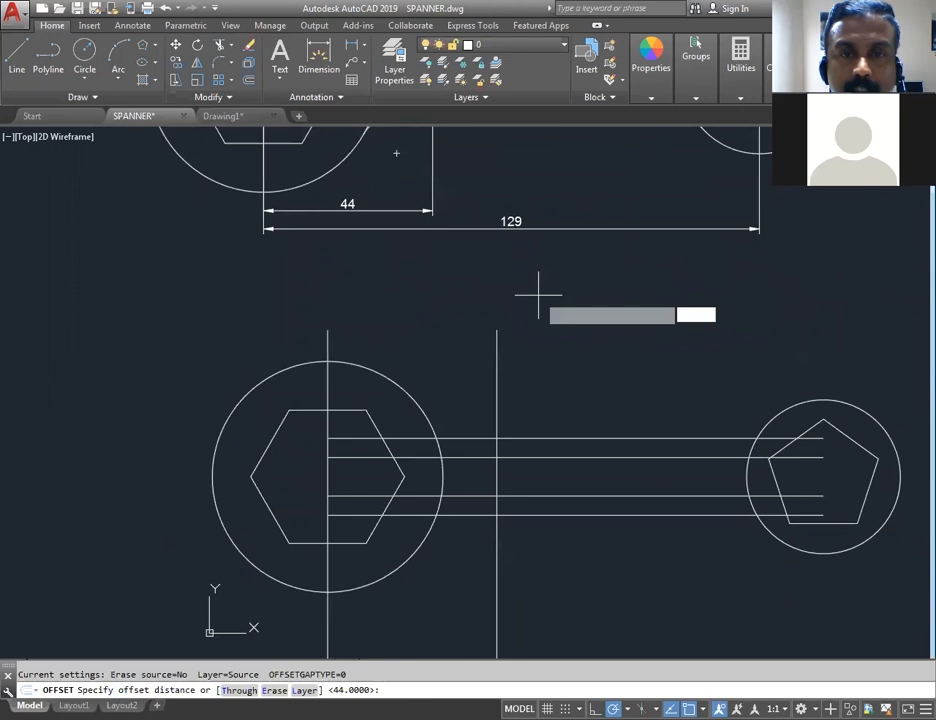
type("50")
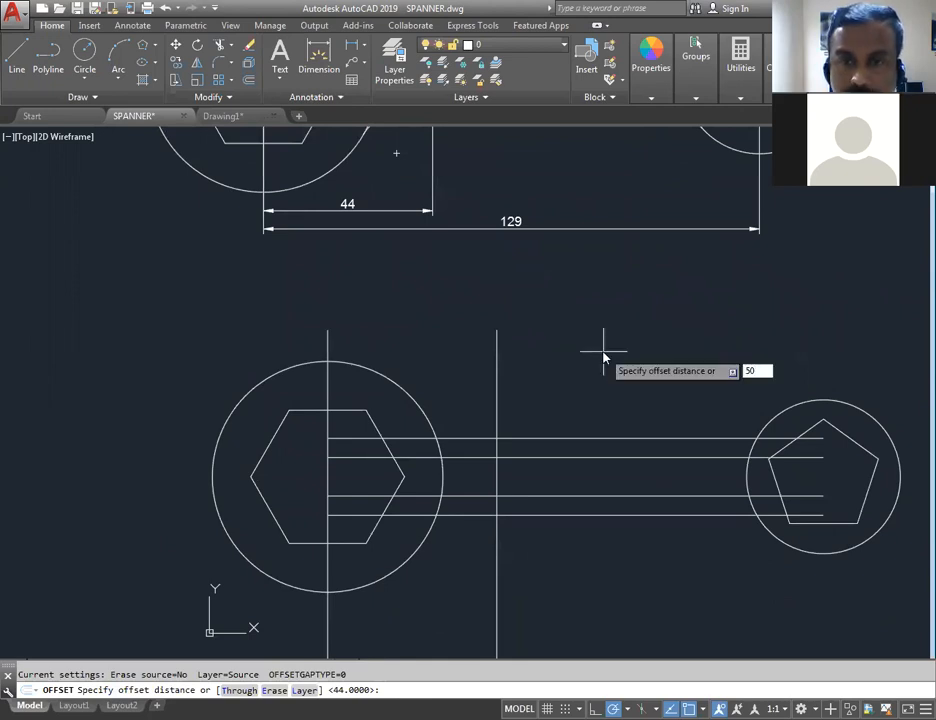
key("Return")
left_click(496, 353)
left_click(668, 351)
key("Return")
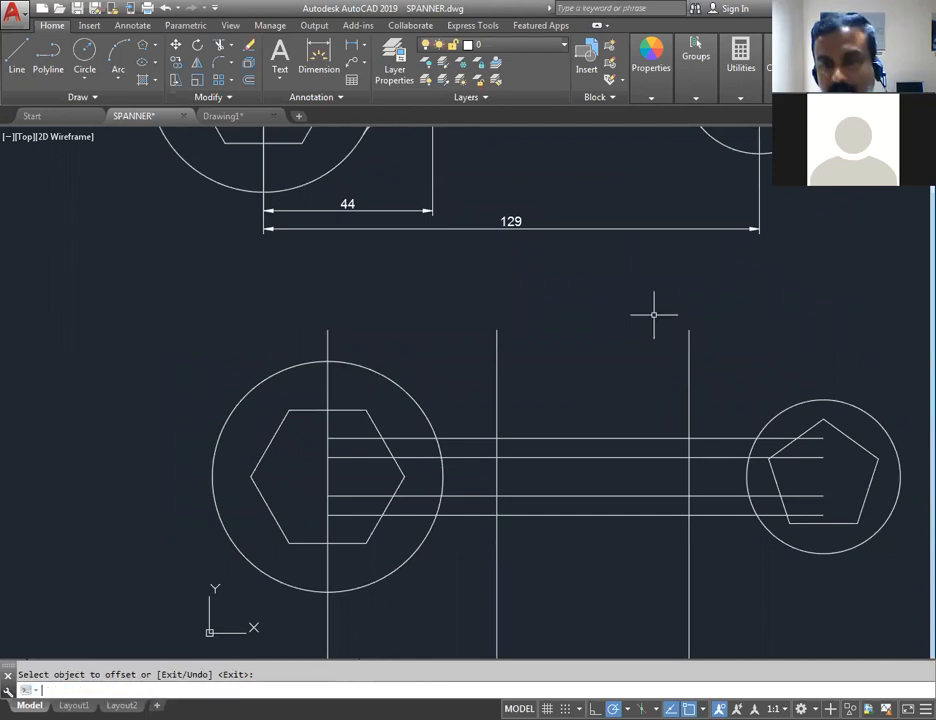
- Delete the vertical construction line through the hexagon centre
scroll(648, 312, "up", 3)
scroll(629, 311, "down", 8)
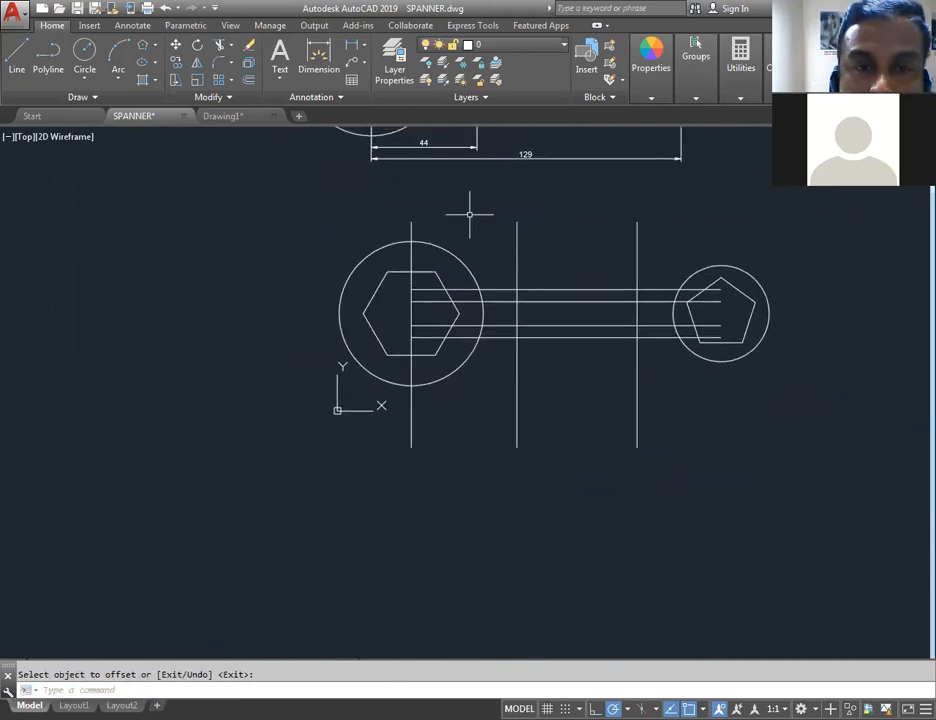
left_click(411, 226)
key("Delete")
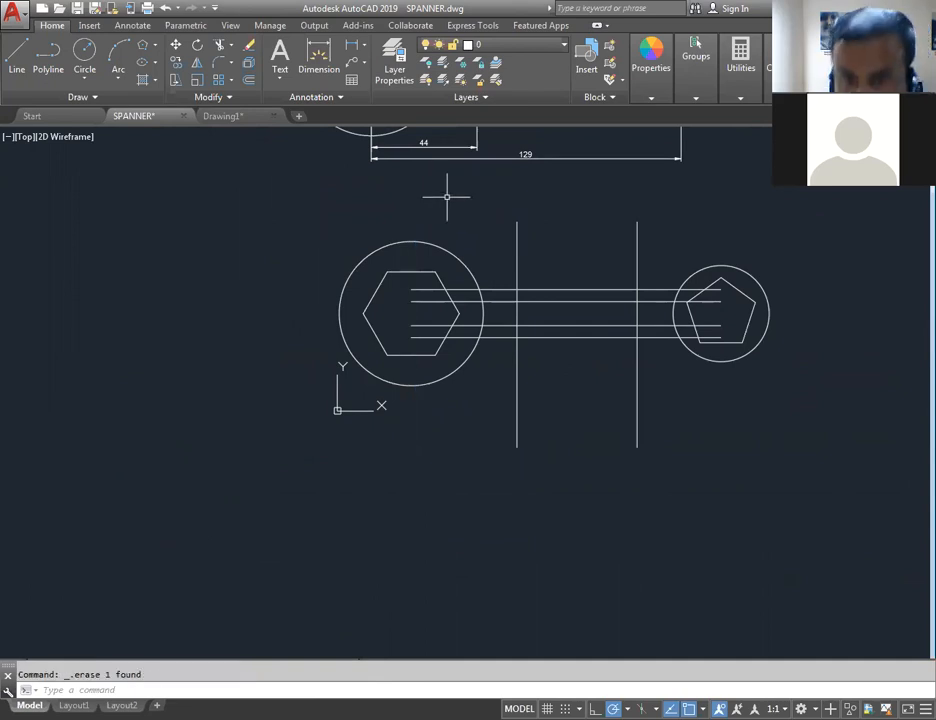
- Trim both vertical slot-end lines where they project above and below the handle edges, using all objects as cutting edges
mouse_move(559, 248)
middle_mouse_down()
mouse_move(445, 391)
mouse_move(460, 409)
mouse_move(464, 305)
mouse_move(445, 318)
mouse_move(457, 403)
mouse_move(451, 437)
mouse_move(465, 401)
middle_mouse_up()
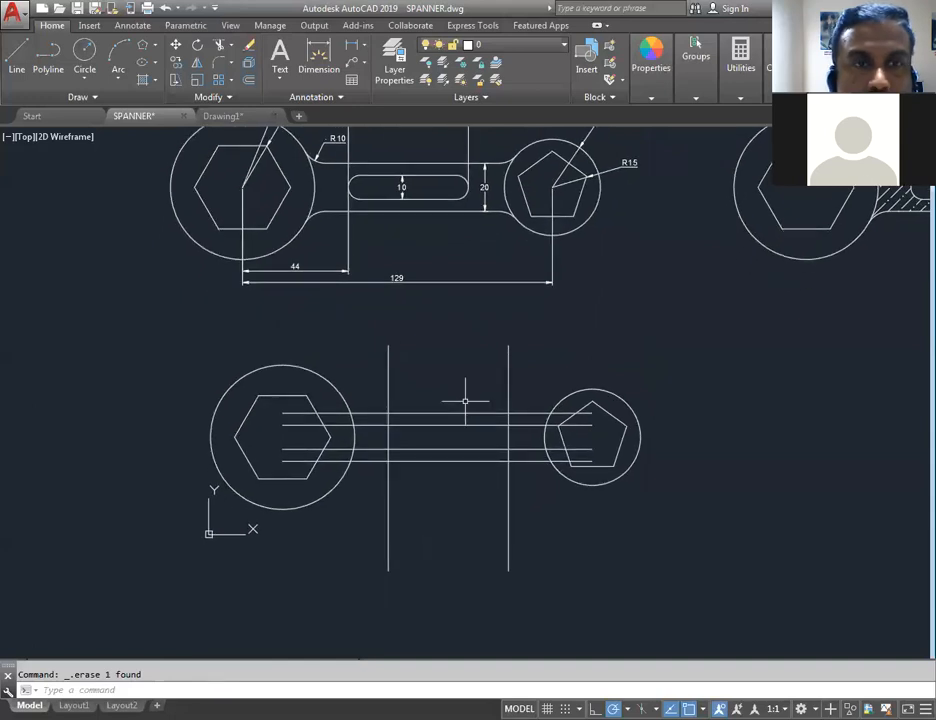
left_click(218, 46)
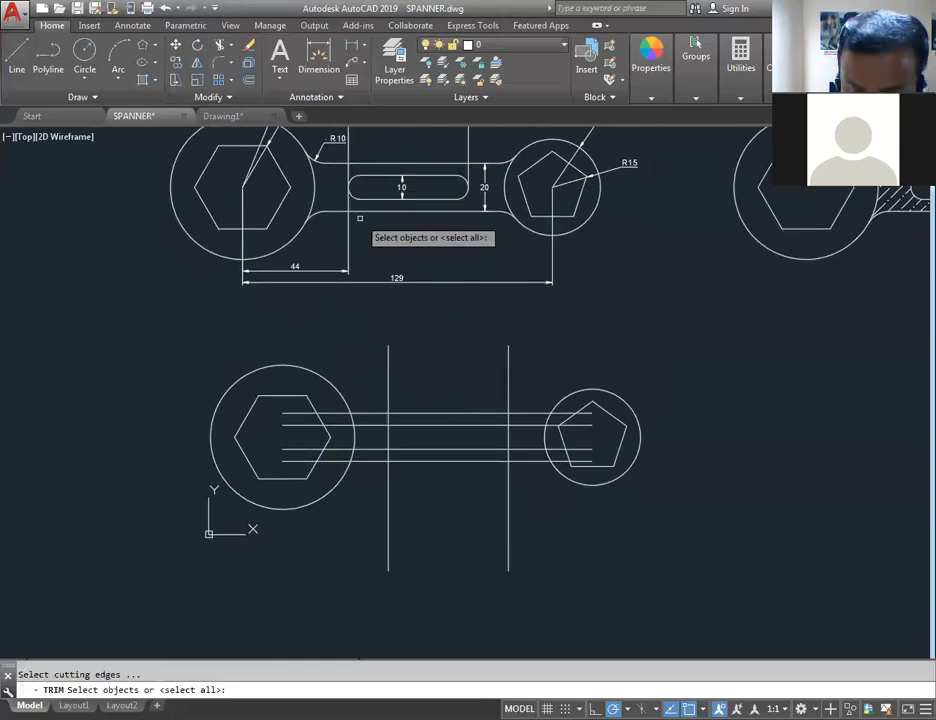
key("Return")
left_click(362, 322)
left_click(518, 366)
left_click(374, 521)
left_click(540, 595)
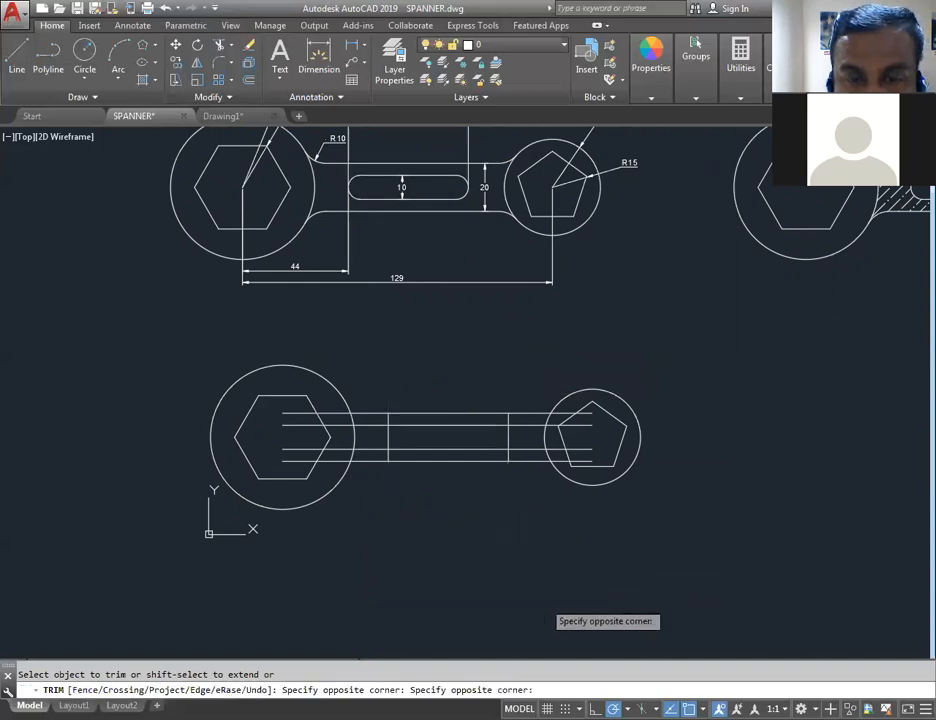
scroll(501, 498, "up", 2)
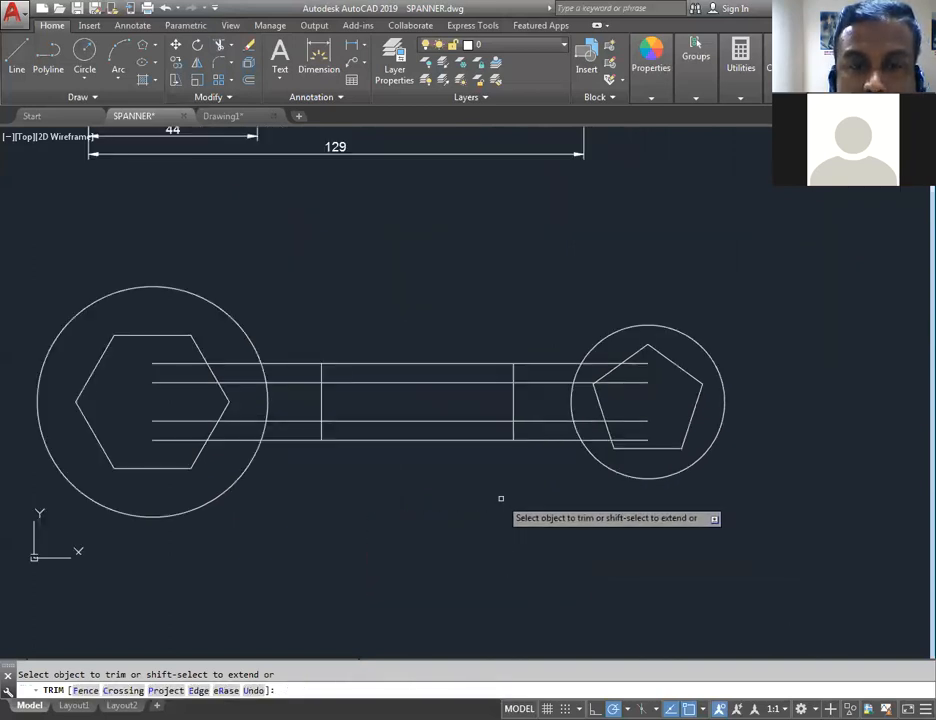
- Trim the short pieces of both vertical slot-end lines between the handle edges and the slot edges
left_click(321, 372)
left_click(322, 428)
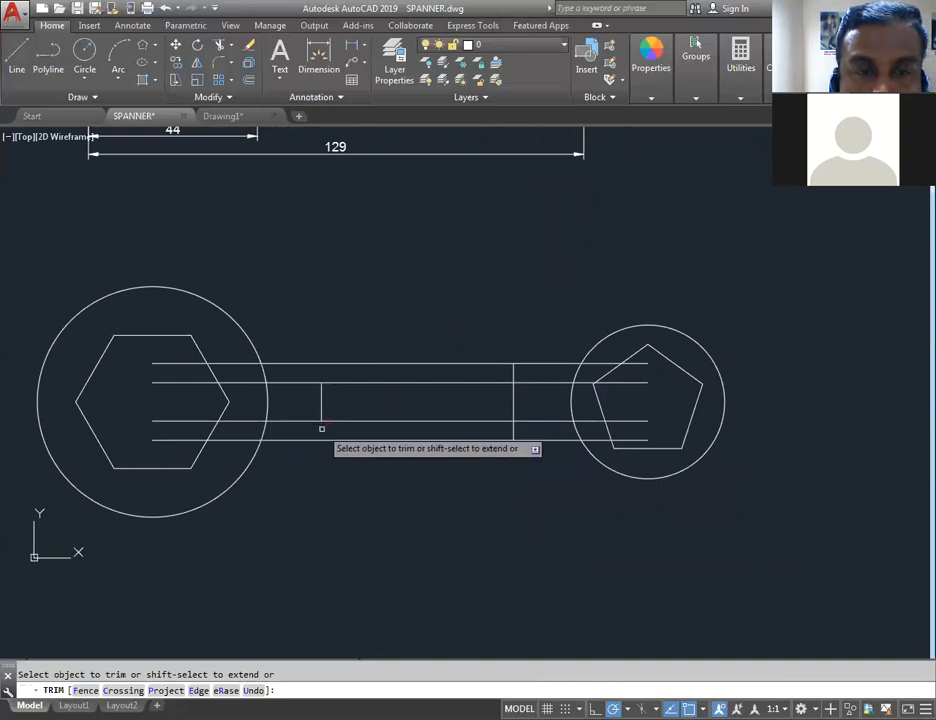
left_click(512, 373)
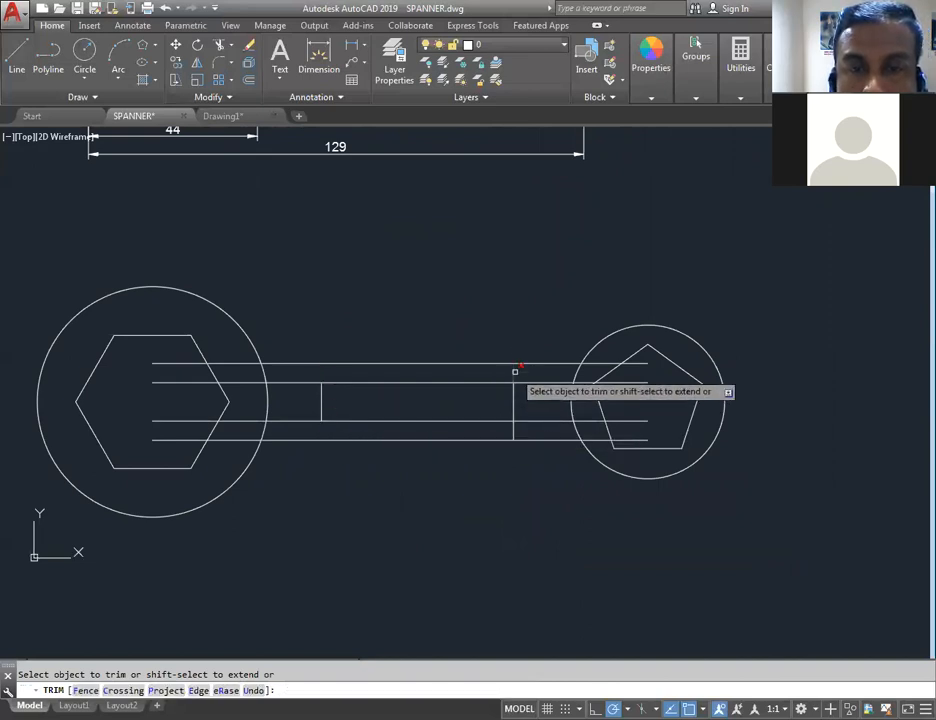
left_click(513, 430)
- Trim the handle lines inside the pentagon head's circle and the slot lines beyond the slot's right end
mouse_move(584, 293)
middle_mouse_down()
mouse_move(642, 520)
mouse_move(615, 318)
middle_mouse_up()
left_click(648, 393)
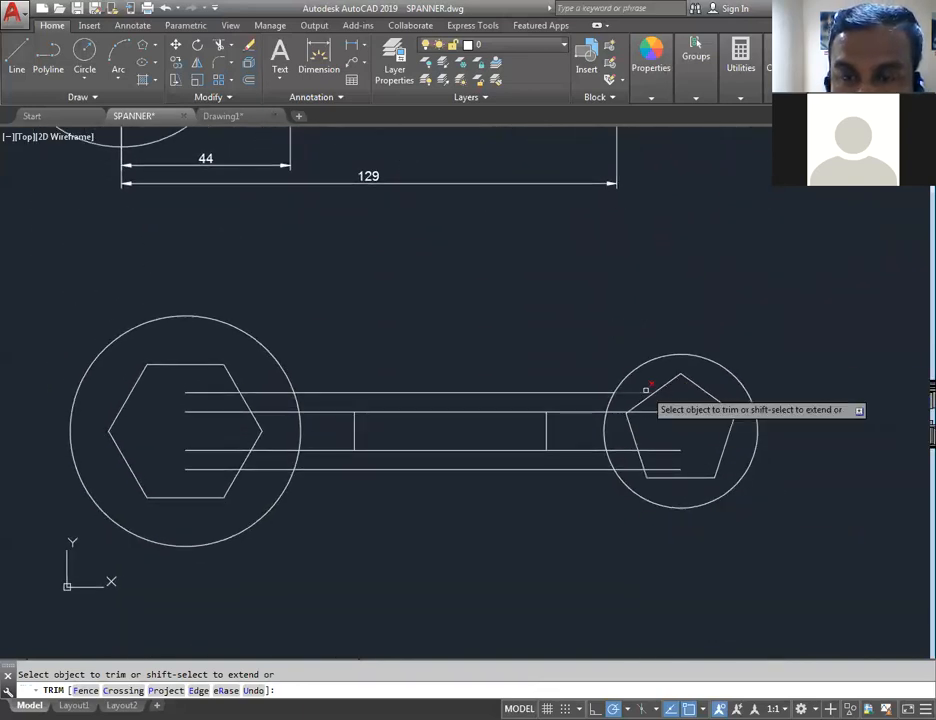
left_click(618, 412)
left_click(586, 450)
left_click(666, 469)
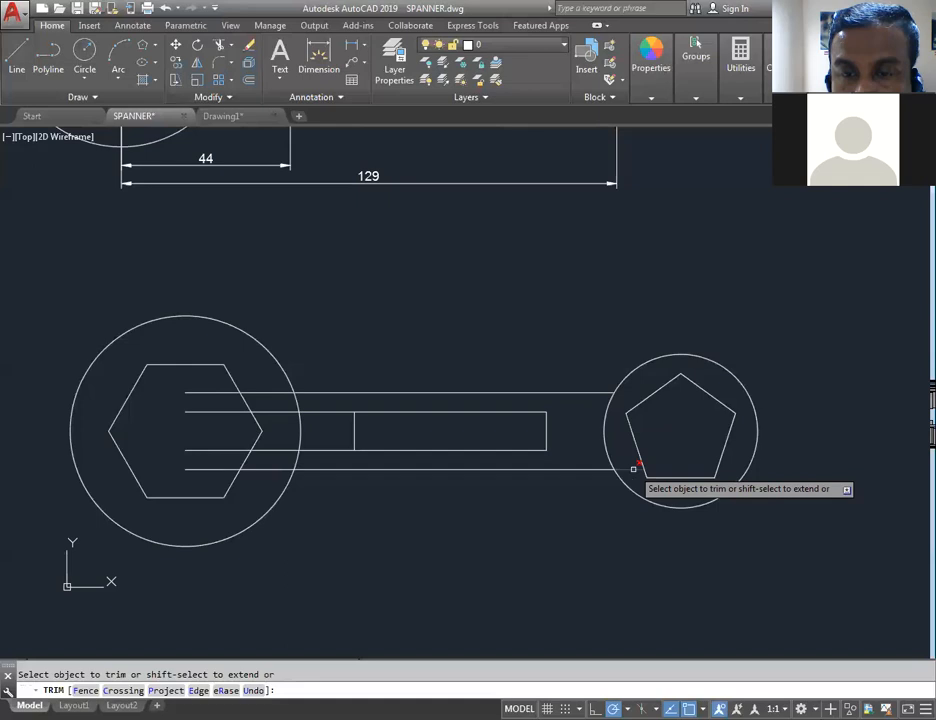
left_click(633, 469)
- Trim the handle lines inside the hexagon head's circle and the slot lines that extend past the slot's hexagon-side end
left_click(193, 392)
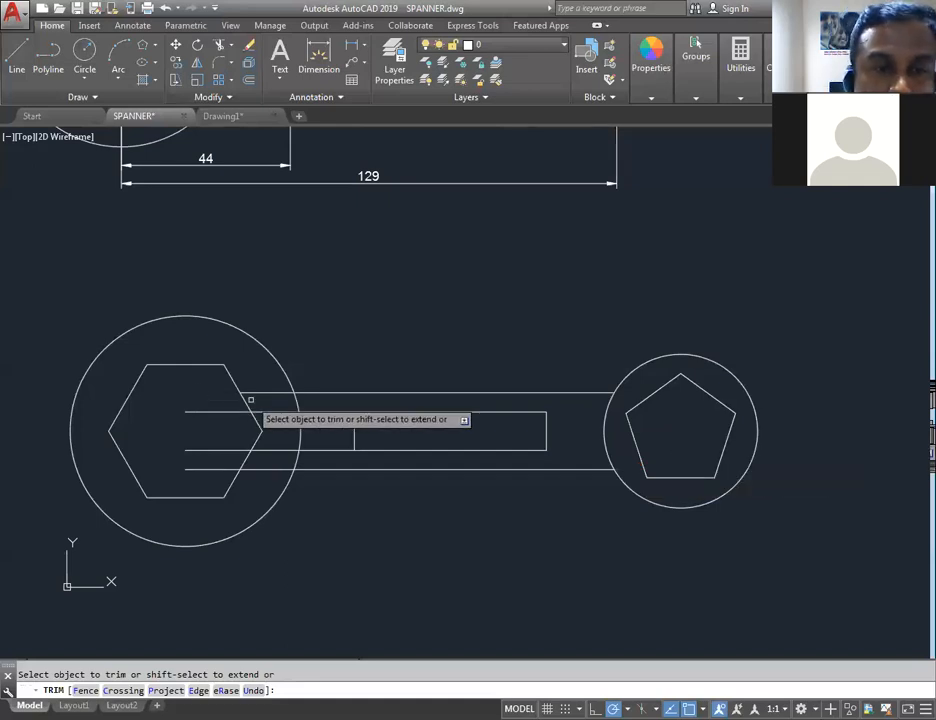
left_click(205, 411)
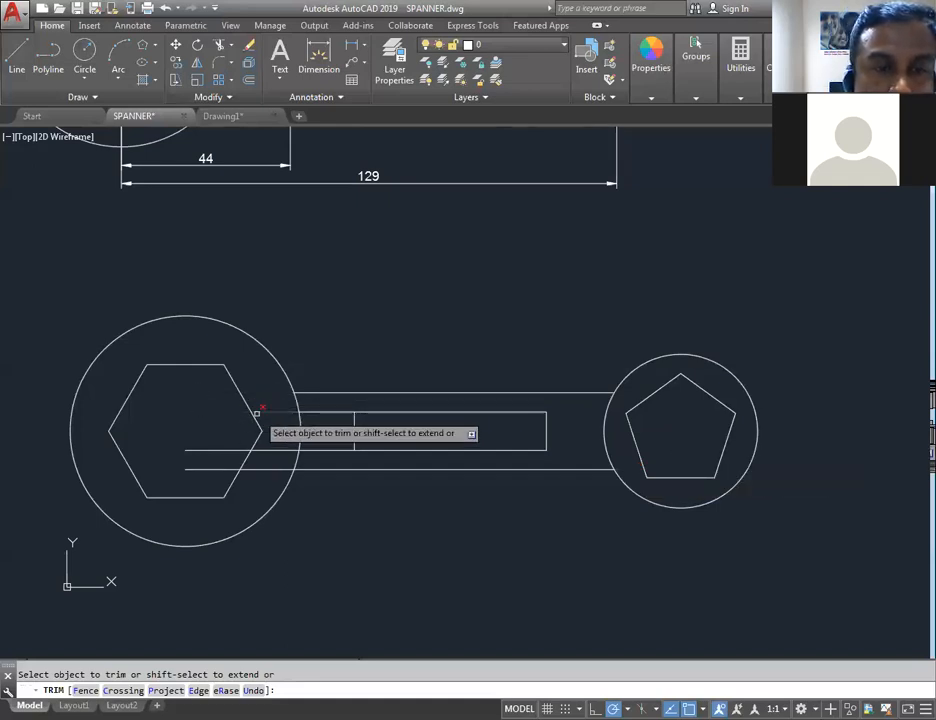
left_click(257, 413)
left_click(325, 412)
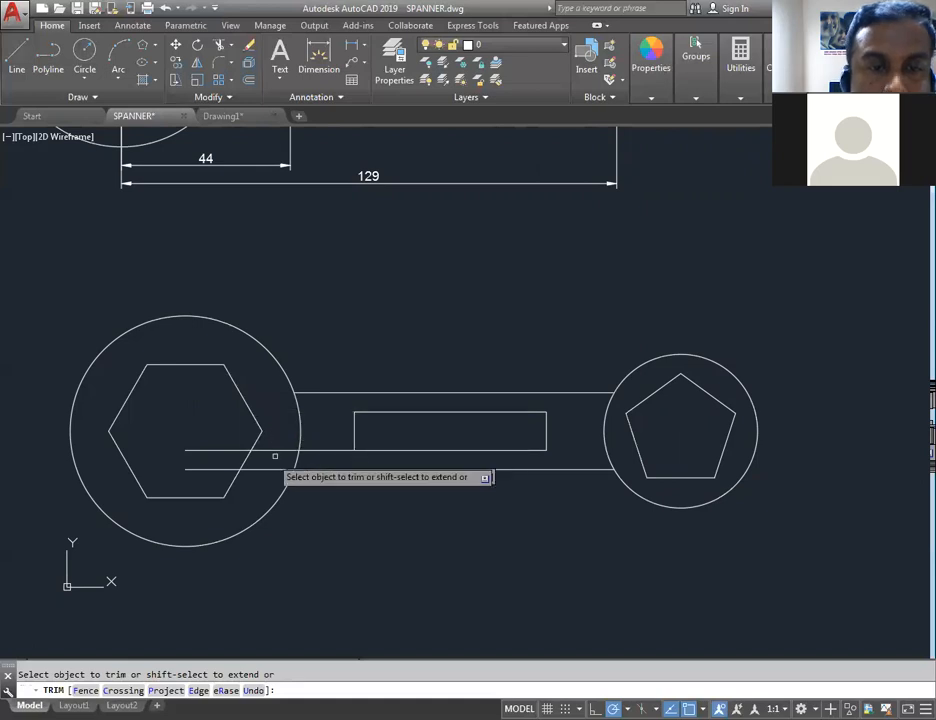
left_click(202, 450)
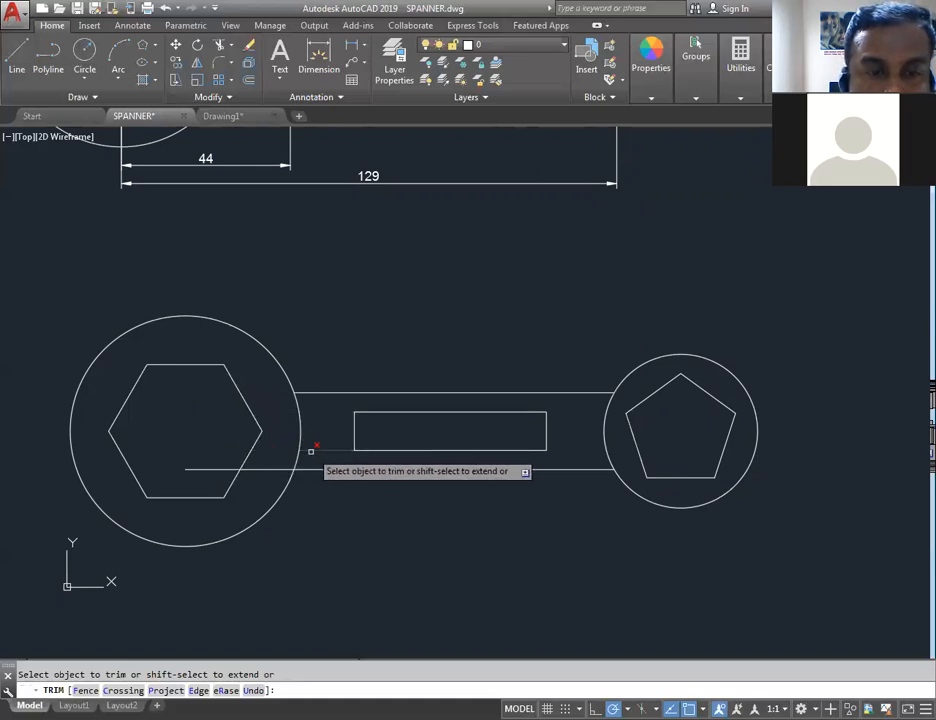
left_click(207, 469)
left_click(260, 471)
middle_click_drag(457, 523, 455, 488)
right_click(457, 490)
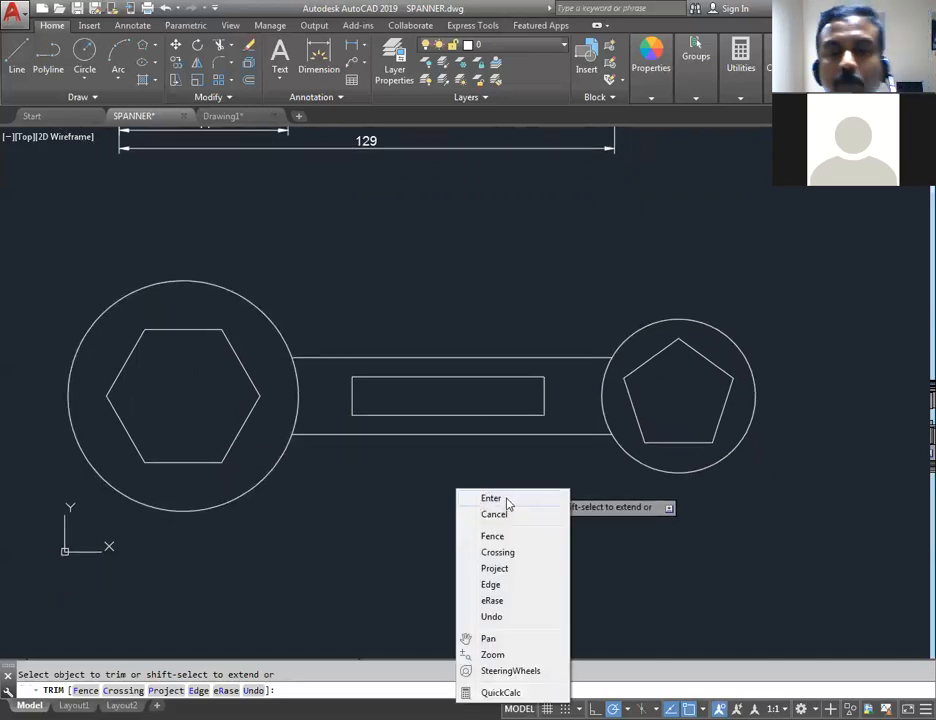
left_click(496, 499)
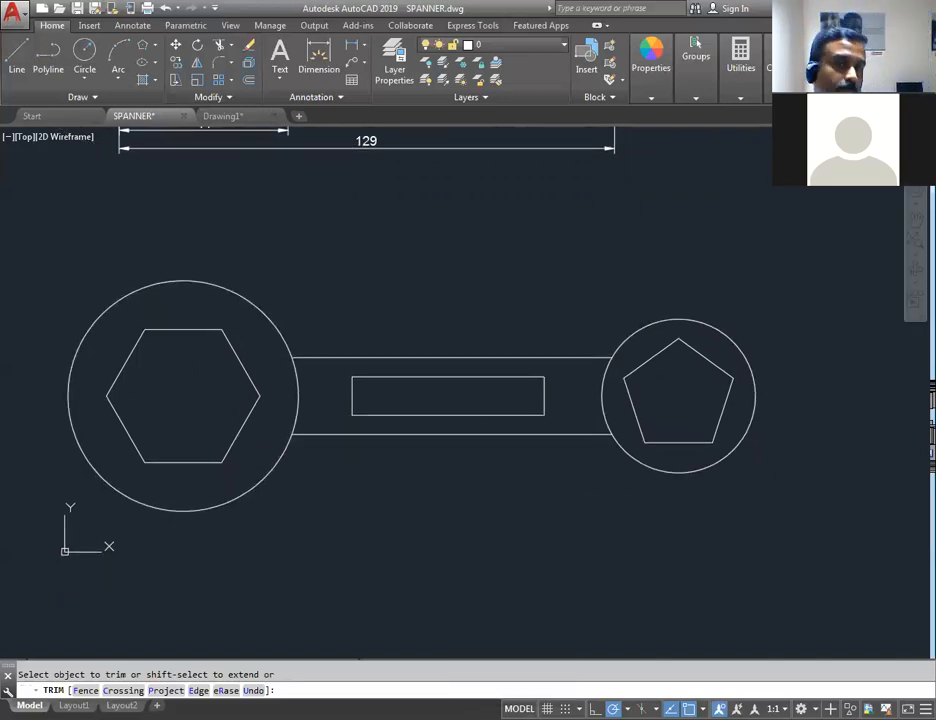
- Examine the rounded slot ends and the slot width dimension on the dimensioned reference spanner, comparing them with the drawn copy
scroll(292, 313, "down", 3)
middle_click_drag(409, 355, 421, 404)
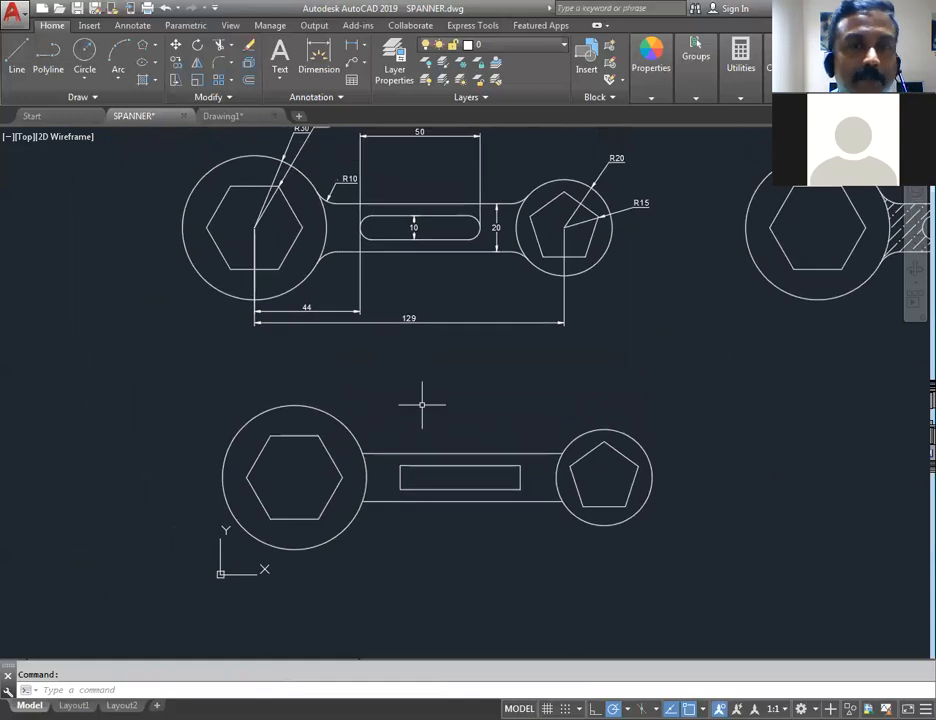
middle_click_drag(450, 234, 492, 286)
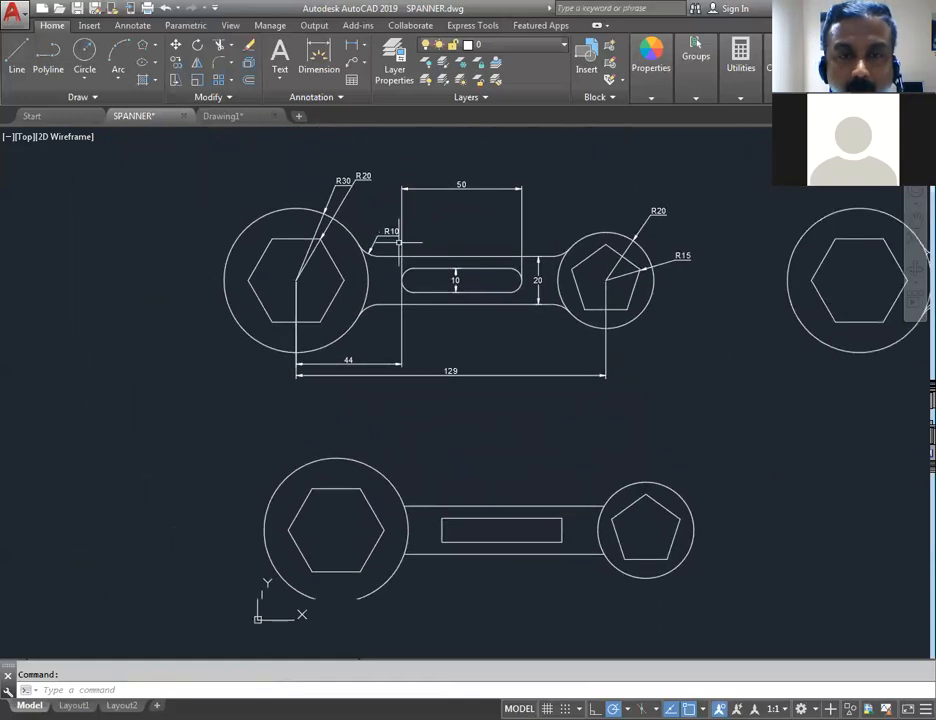
middle_click_drag(481, 603, 488, 500)
scroll(497, 460, "up", 5)
scroll(455, 386, "down", 5)
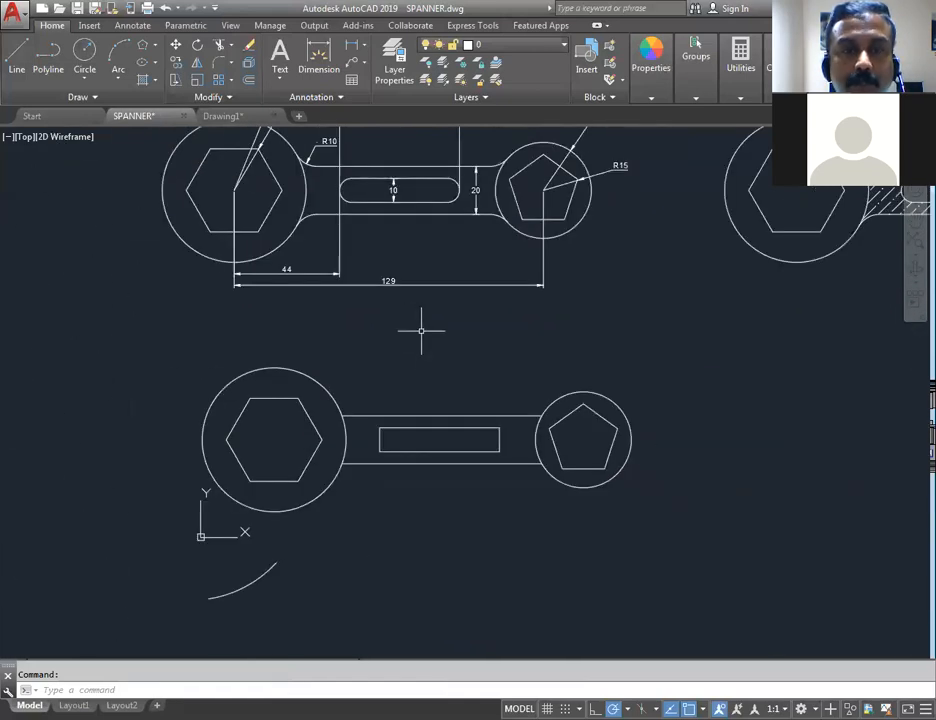
scroll(421, 331, "up", 5)
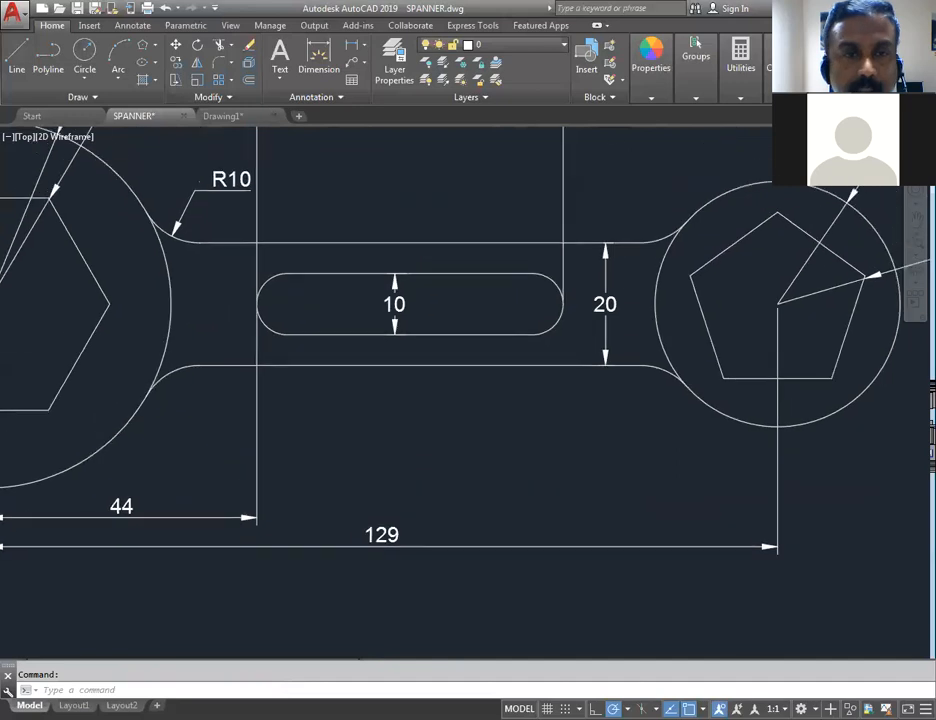
middle_click_drag(365, 312, 365, 332)
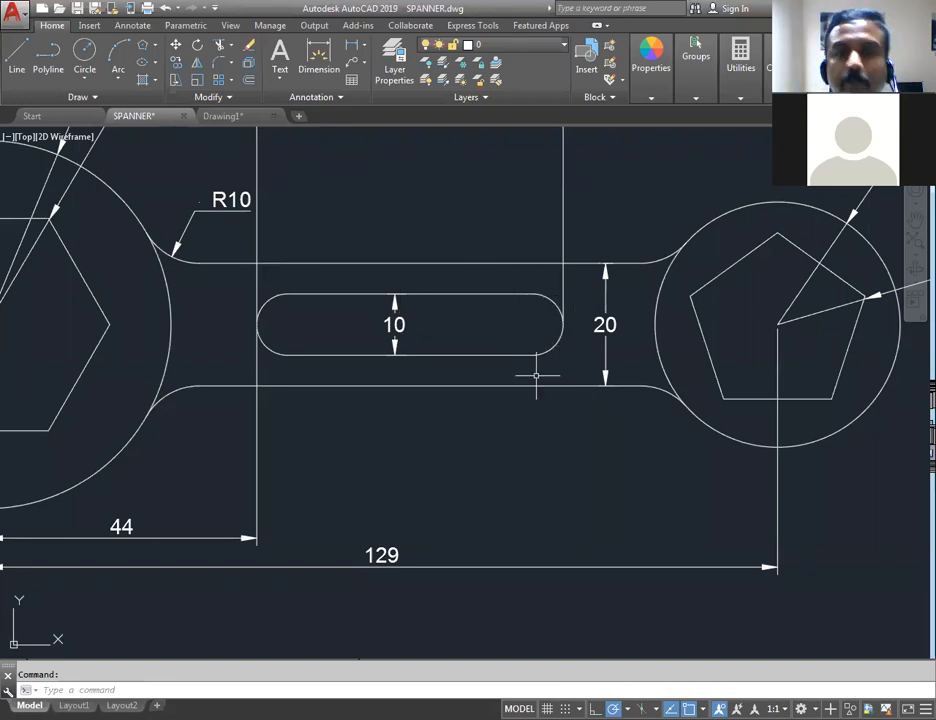
scroll(422, 324, "up", 2)
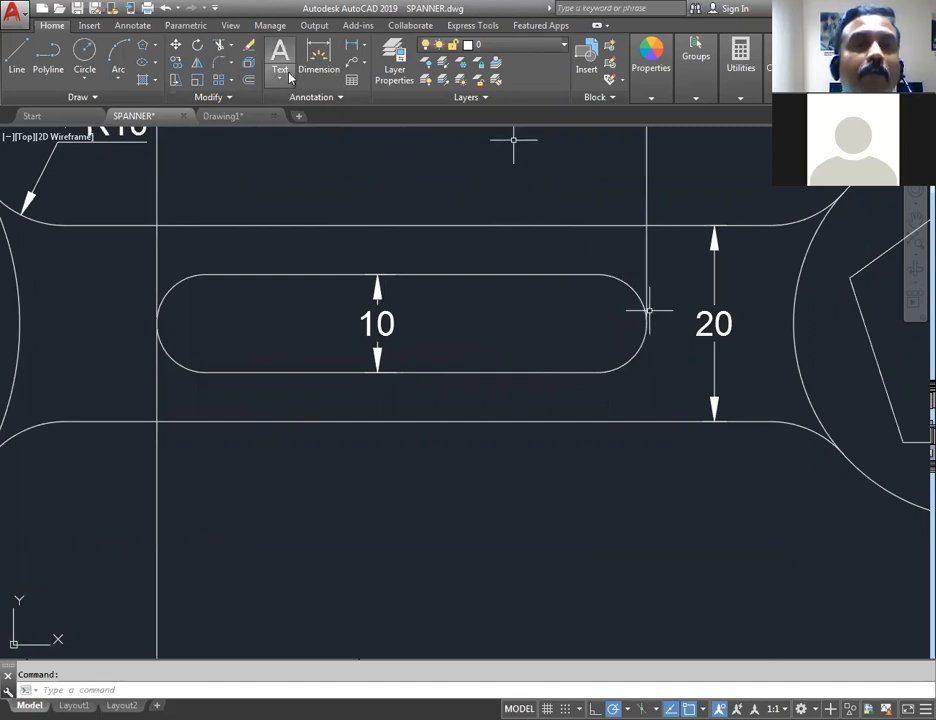
middle_click_drag(471, 548, 495, 213)
middle_click_drag(475, 487, 460, 209)
scroll(455, 277, "down", 2)
middle_click_drag(589, 530, 504, 337)
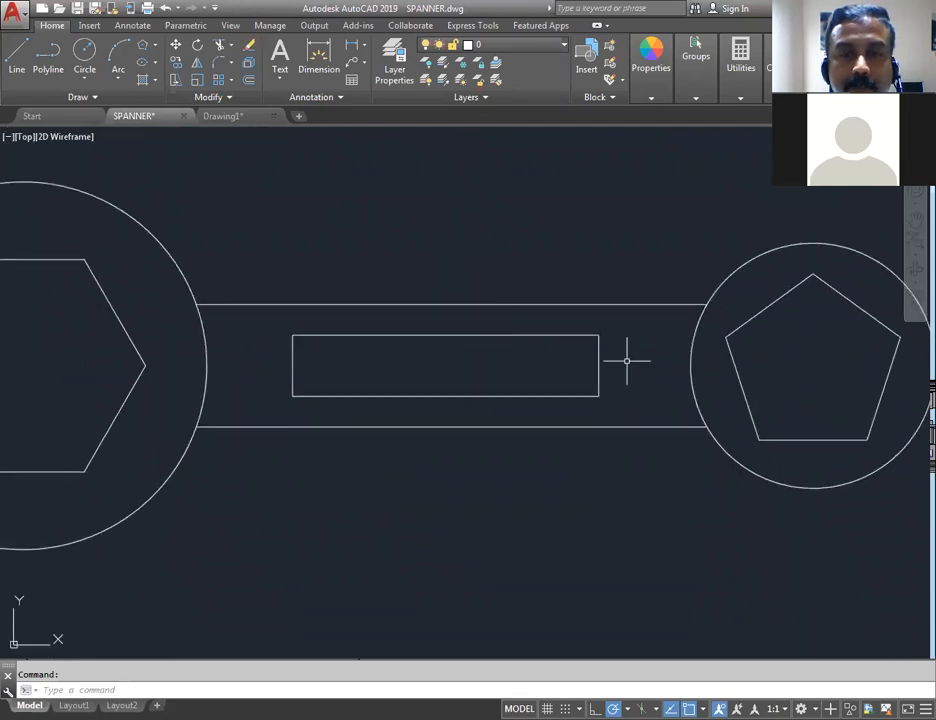
left_click(216, 66)
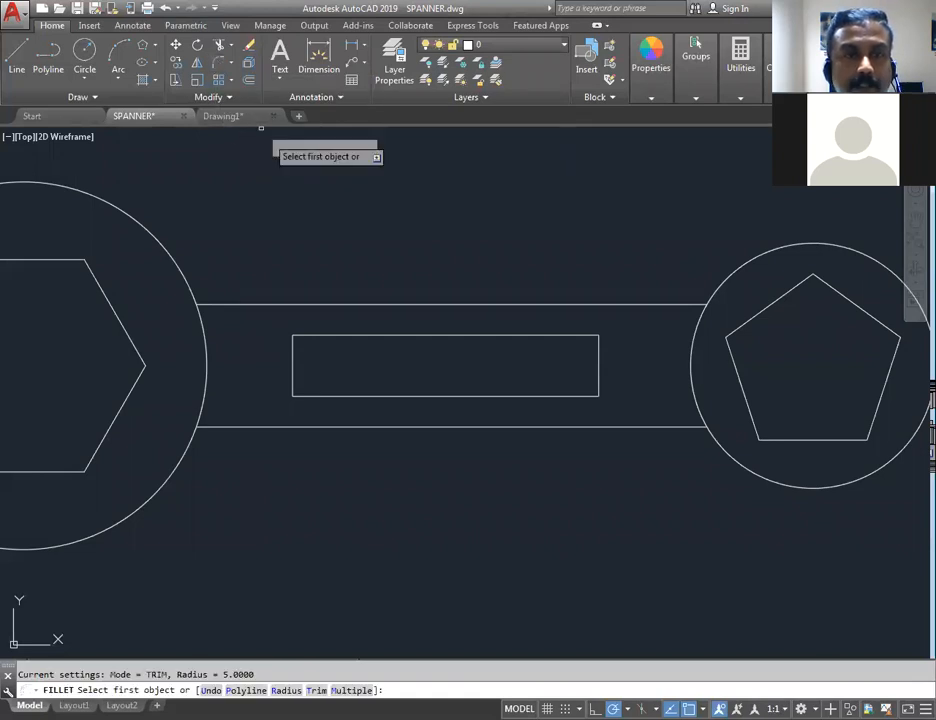
type("r")
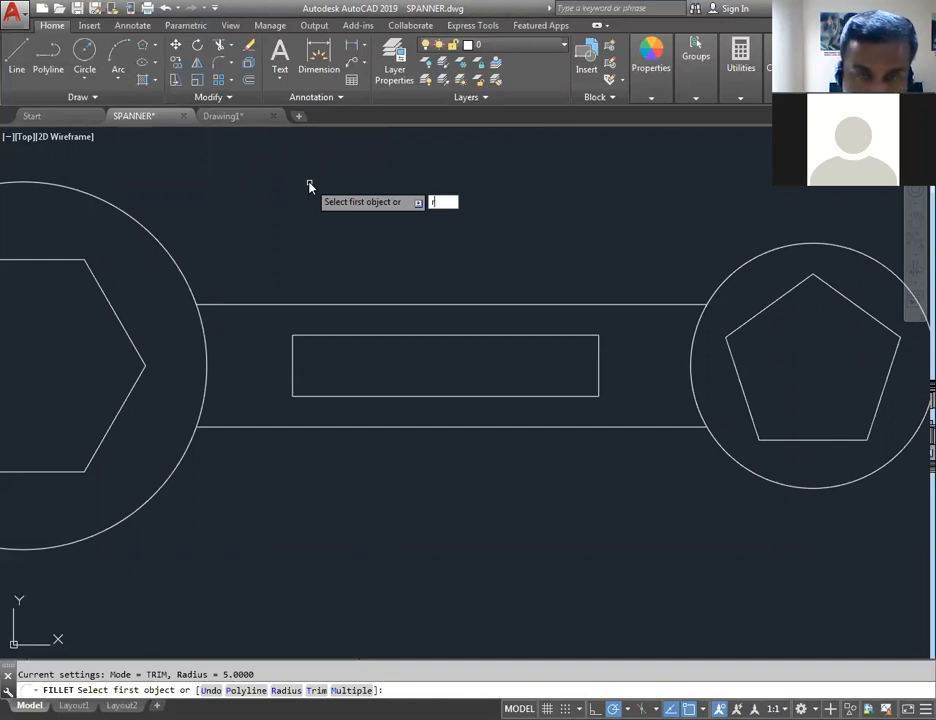
key("Return")
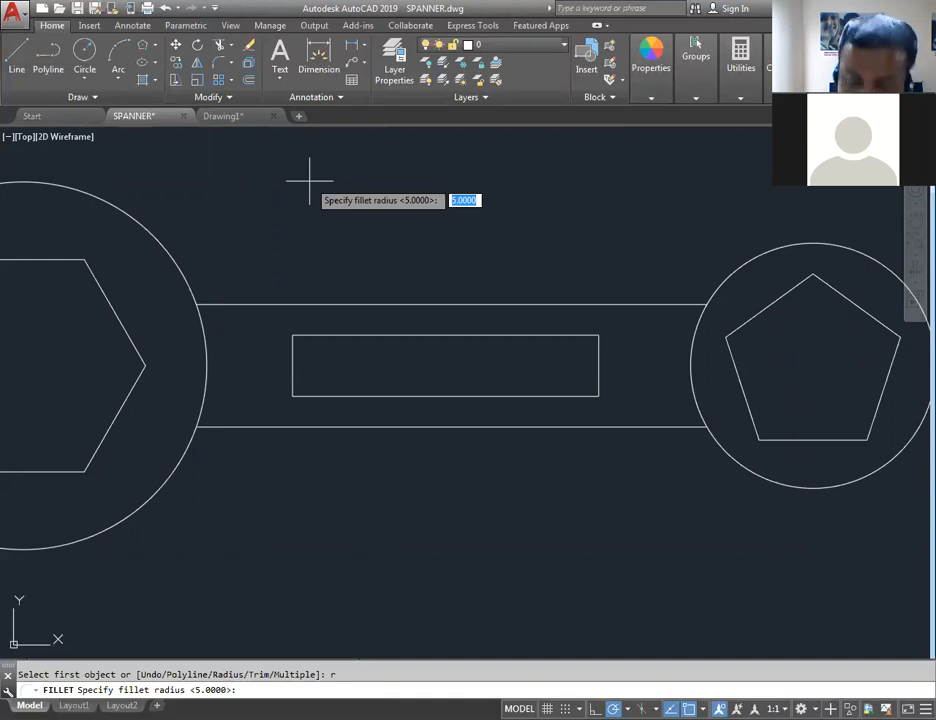
type("5")
key("Return")
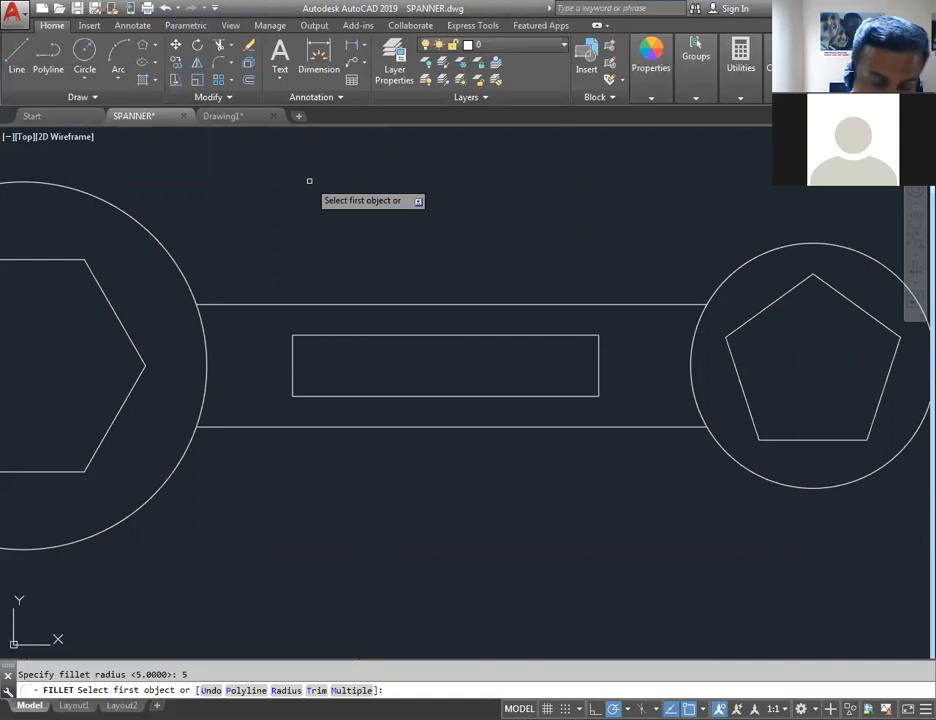
type("m")
key("Return")
key("Escape")
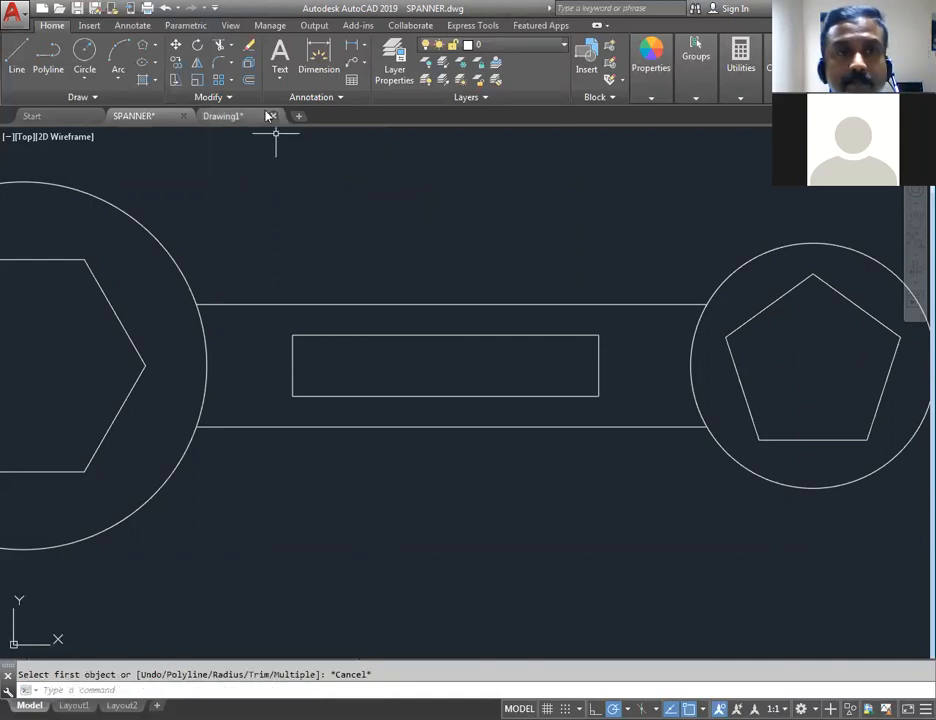
- Fillet both corners of the slot's end nearest the hexagon head with radius 5, using the Multiple option
left_click(218, 66)
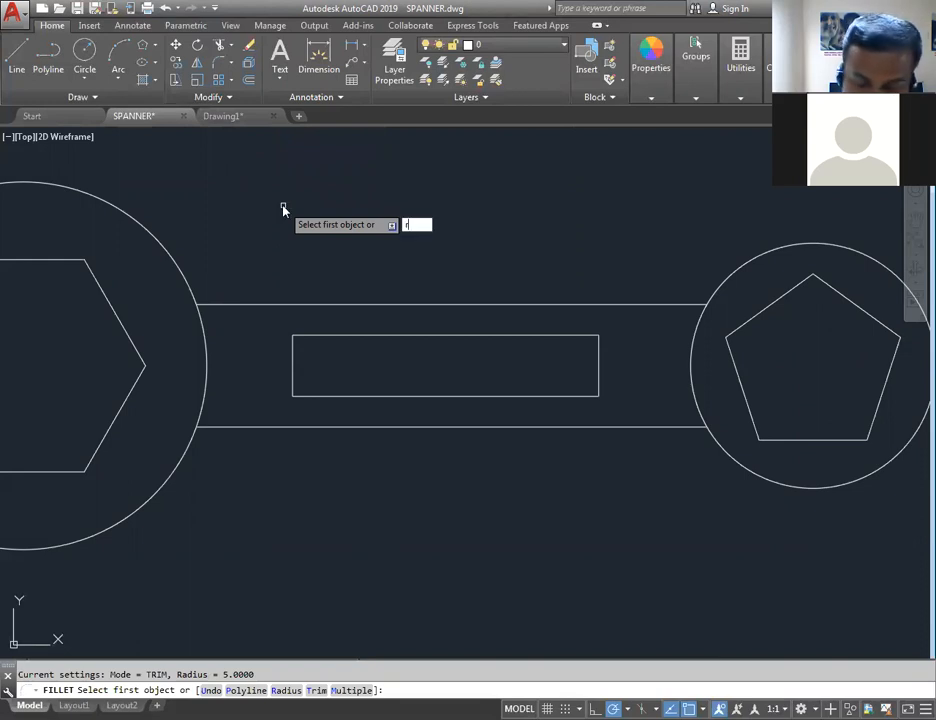
type("r")
key("Return")
type("5")
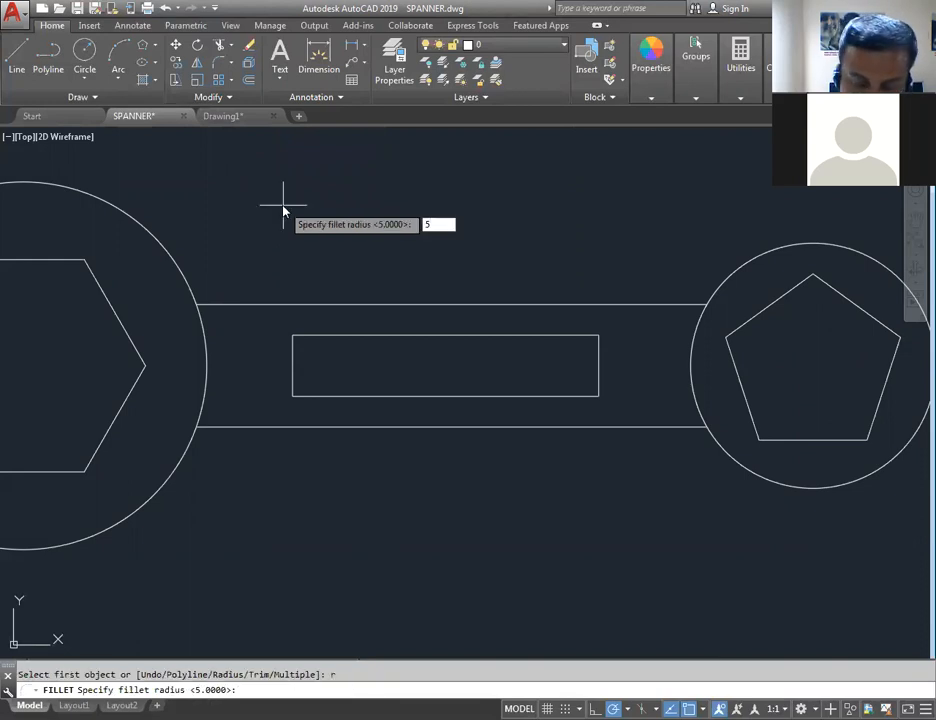
key("Return")
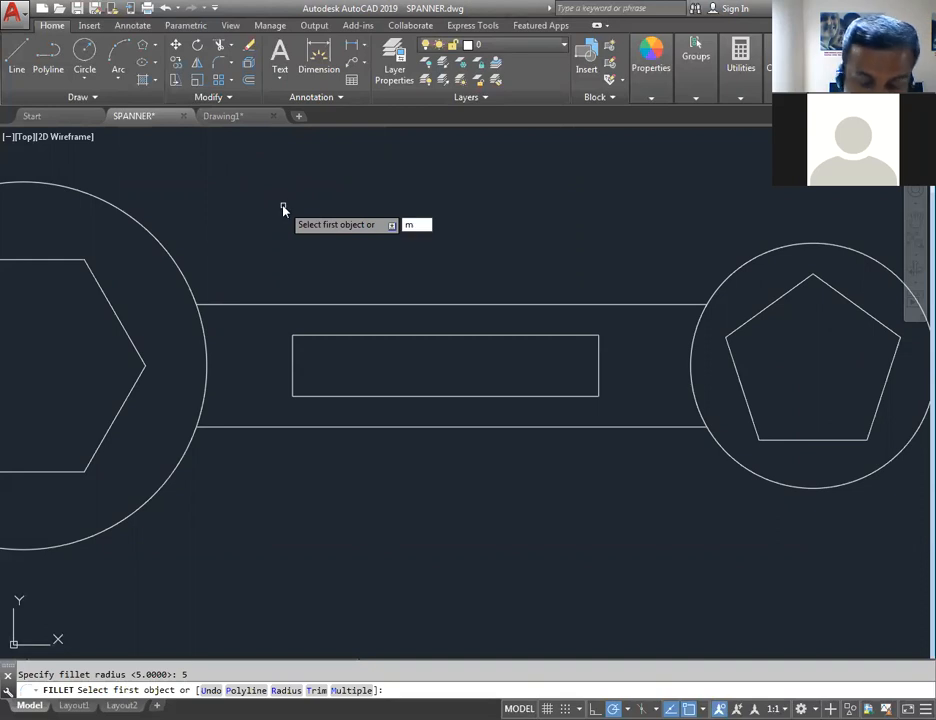
key("Return")
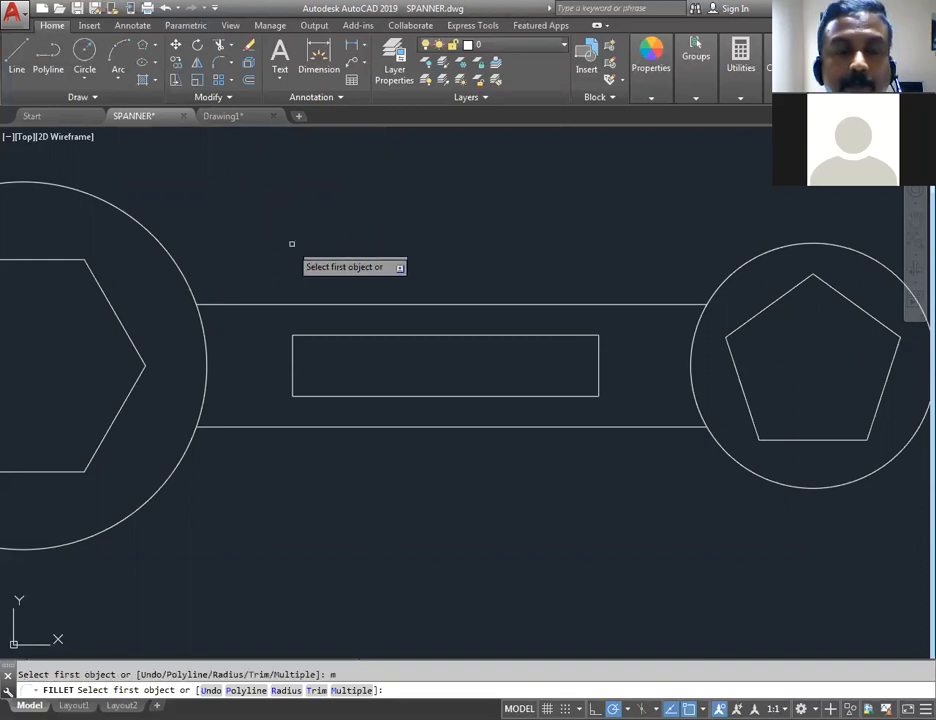
left_click(292, 343)
left_click(313, 336)
left_click(295, 380)
left_click(312, 395)
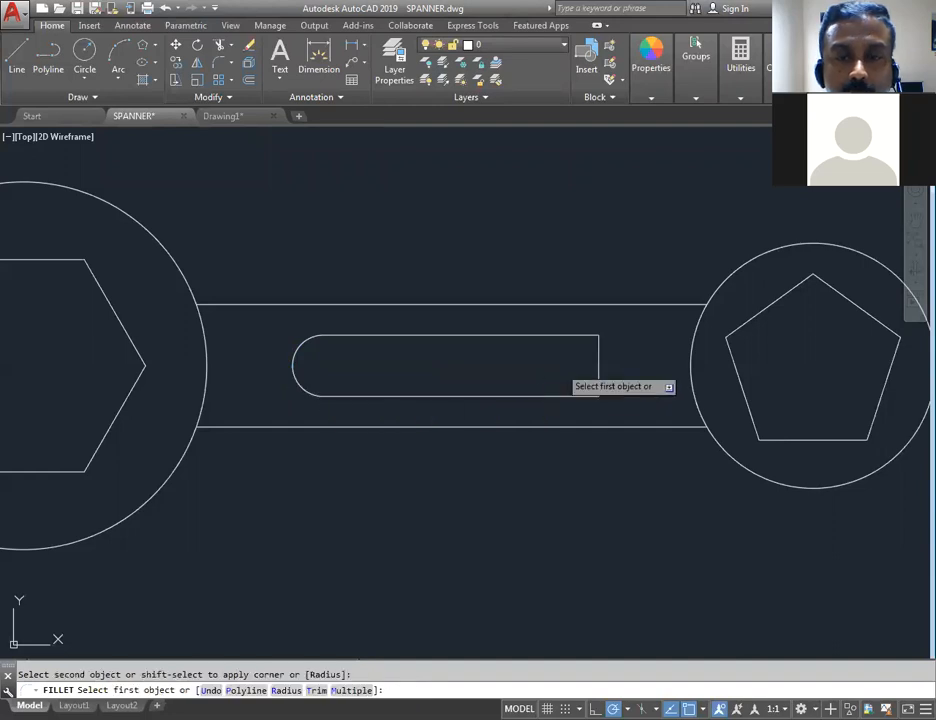
- Fillet both corners of the slot's end nearest the pentagon head with radius 5
left_click(575, 335)
left_click(599, 367)
left_click(598, 384)
left_click(578, 395)
- Examine the fillet radius dimension between the handle and the hexagon head on the reference spanner, and end the Fillet command
scroll(588, 385, "down", 3)
middle_click_drag(397, 272, 522, 317)
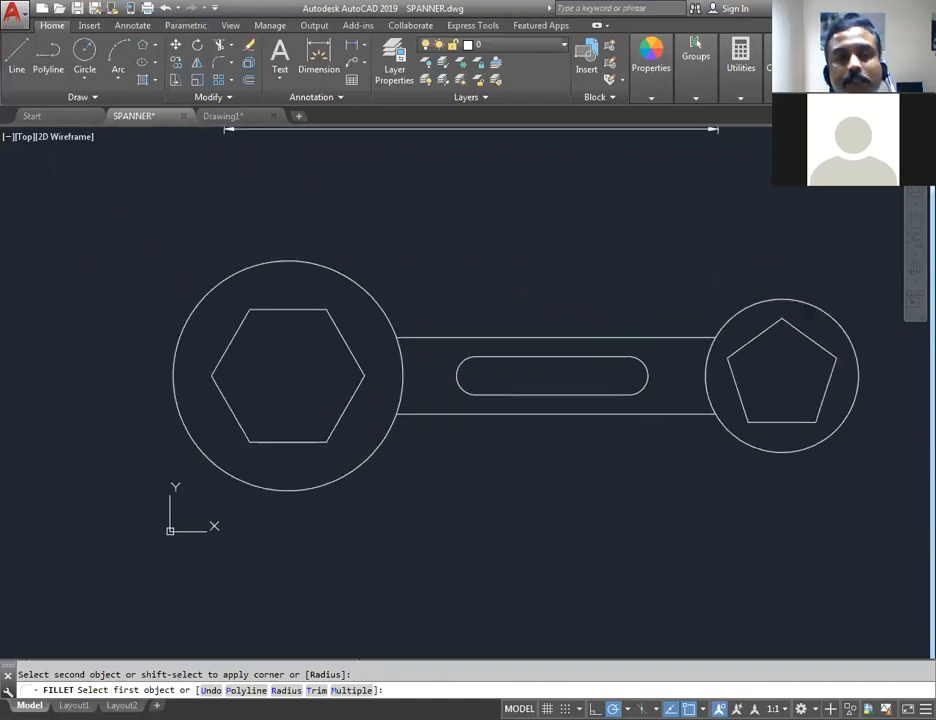
middle_click_drag(566, 289, 474, 494)
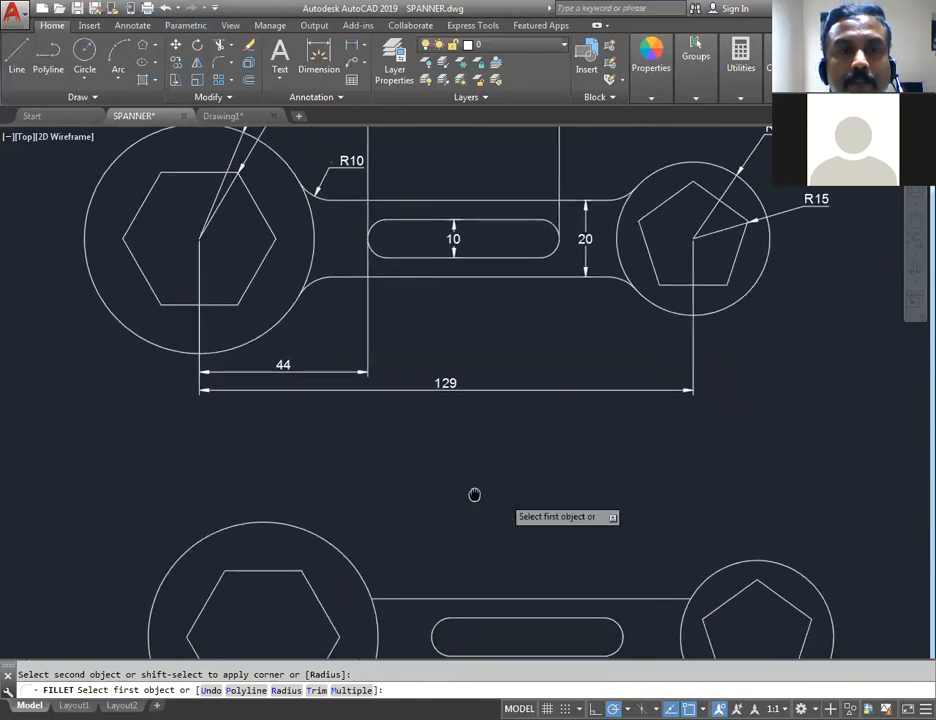
scroll(332, 168, "up", 9)
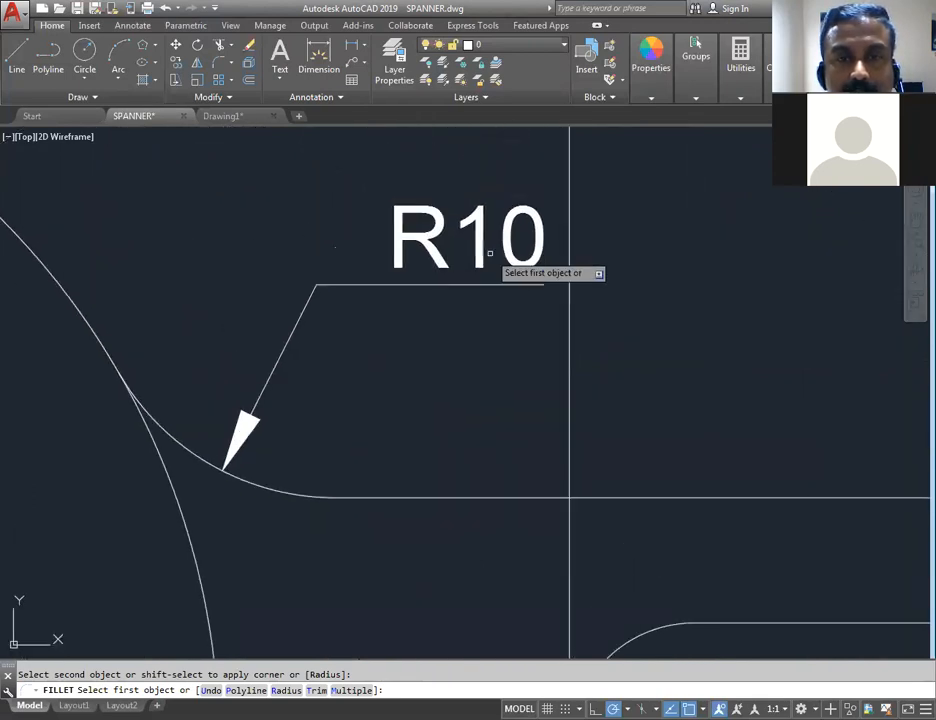
scroll(439, 249, "down", 6)
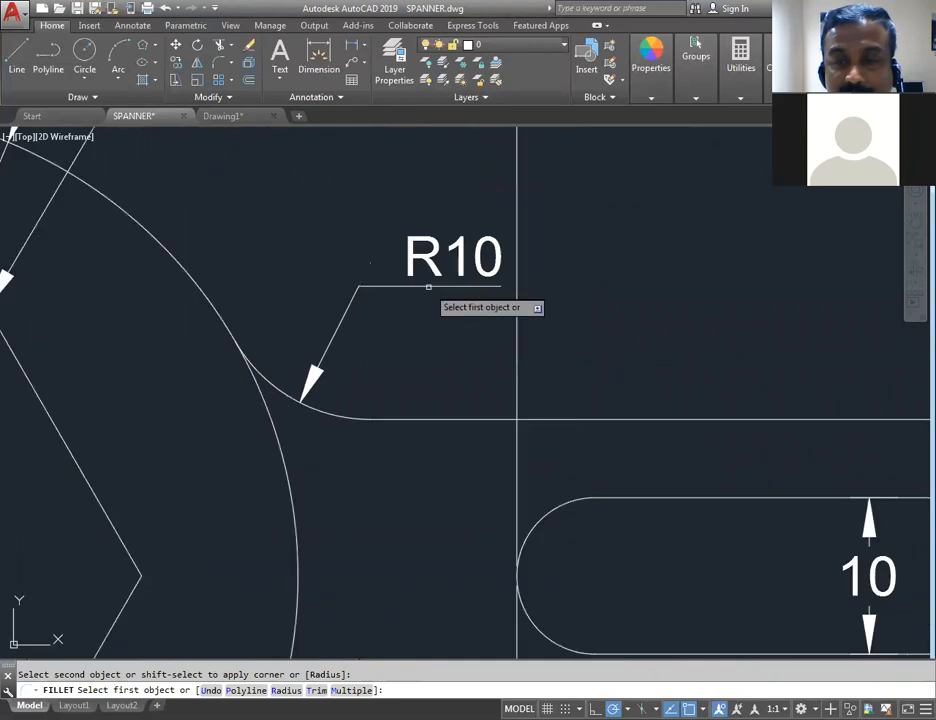
scroll(420, 286, "up", 3)
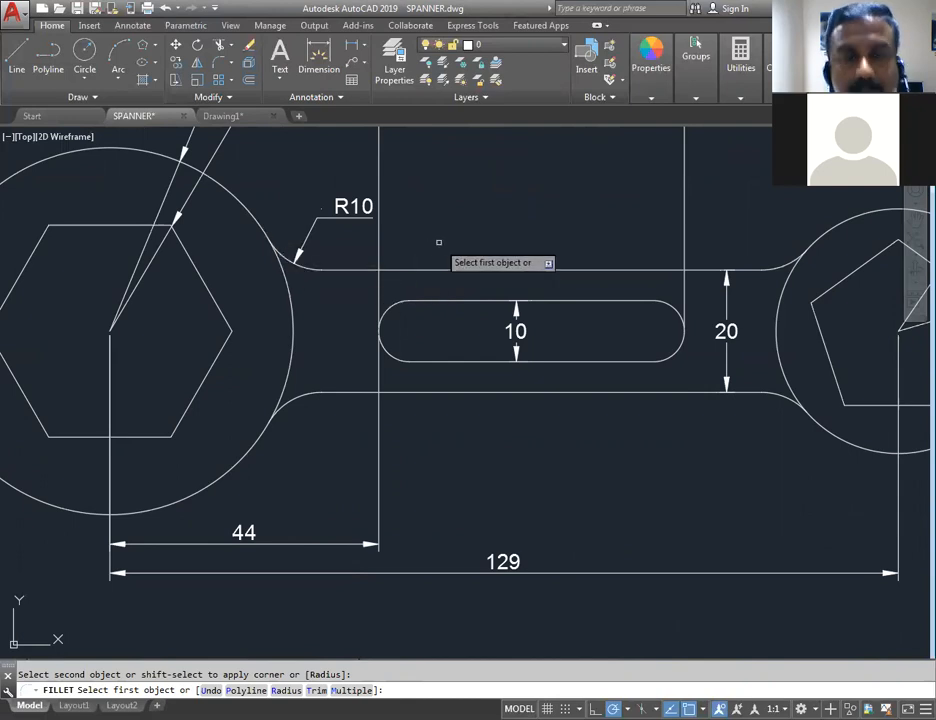
scroll(470, 330, "down", 3)
scroll(498, 371, "up", 1)
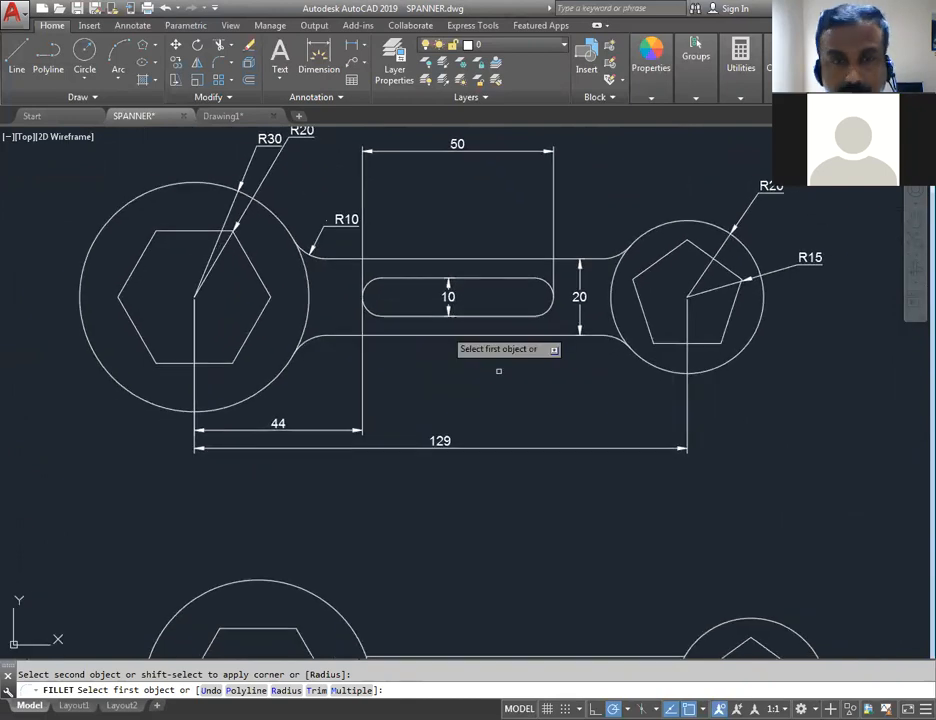
key("Escape")
- Fillet the handle's upper edge to both head circles with radius 10, using the Multiple option
mouse_move(545, 626)
middle_mouse_down()
mouse_move(541, 432)
mouse_move(502, 351)
middle_mouse_up()
left_click(221, 63)
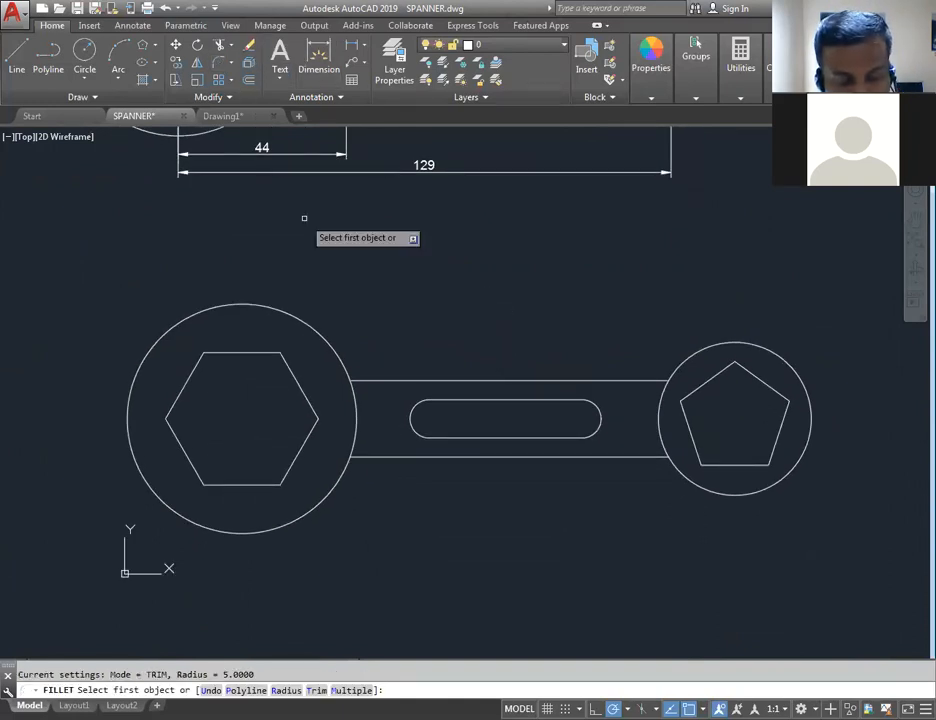
key("Return")
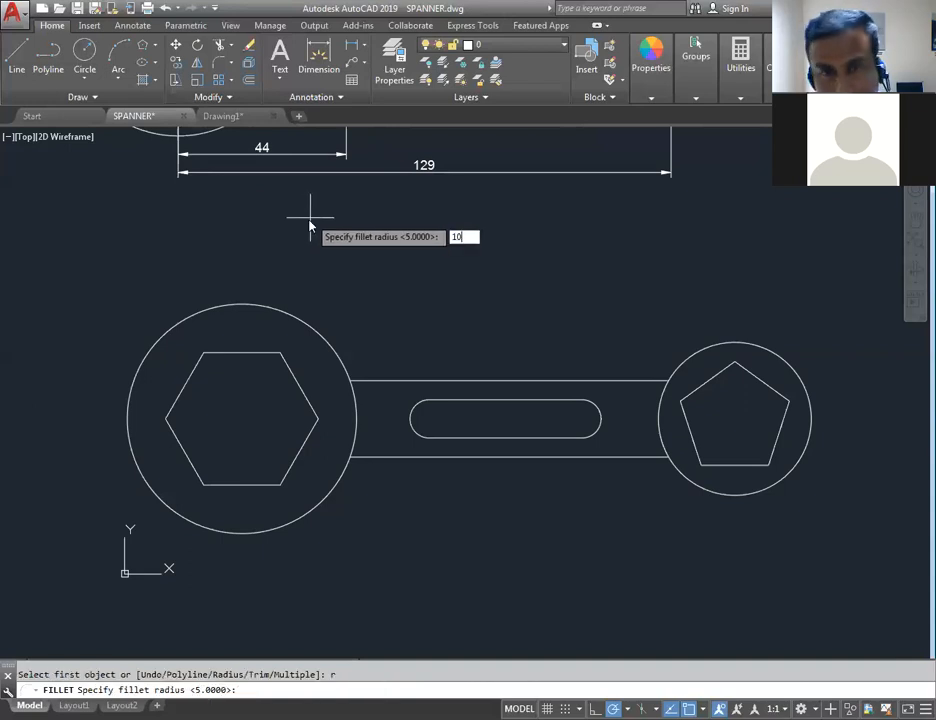
type("10")
key("Return")
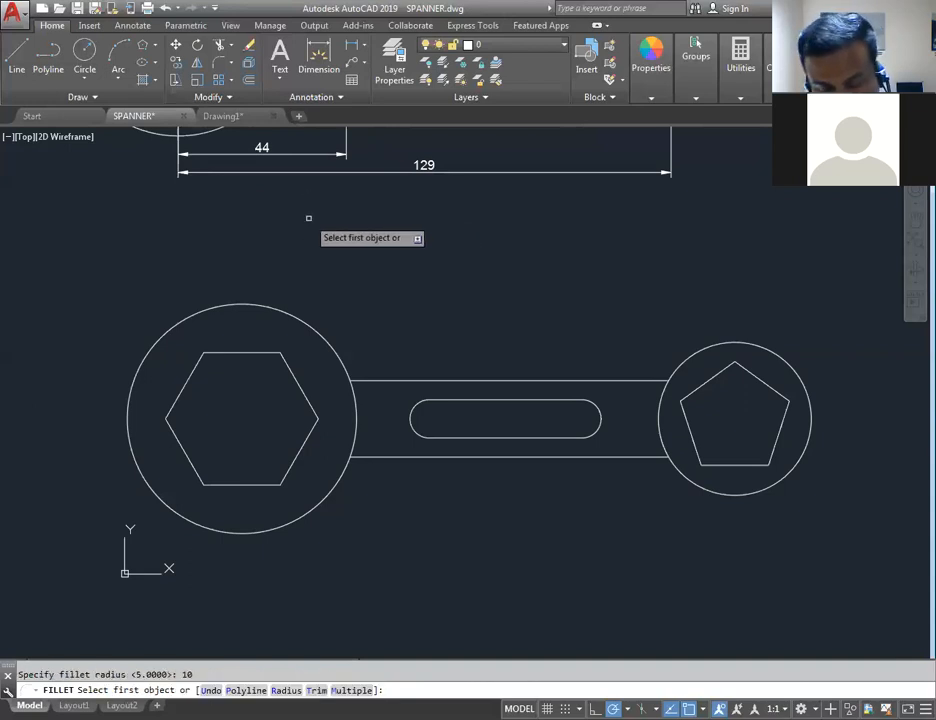
key("Return")
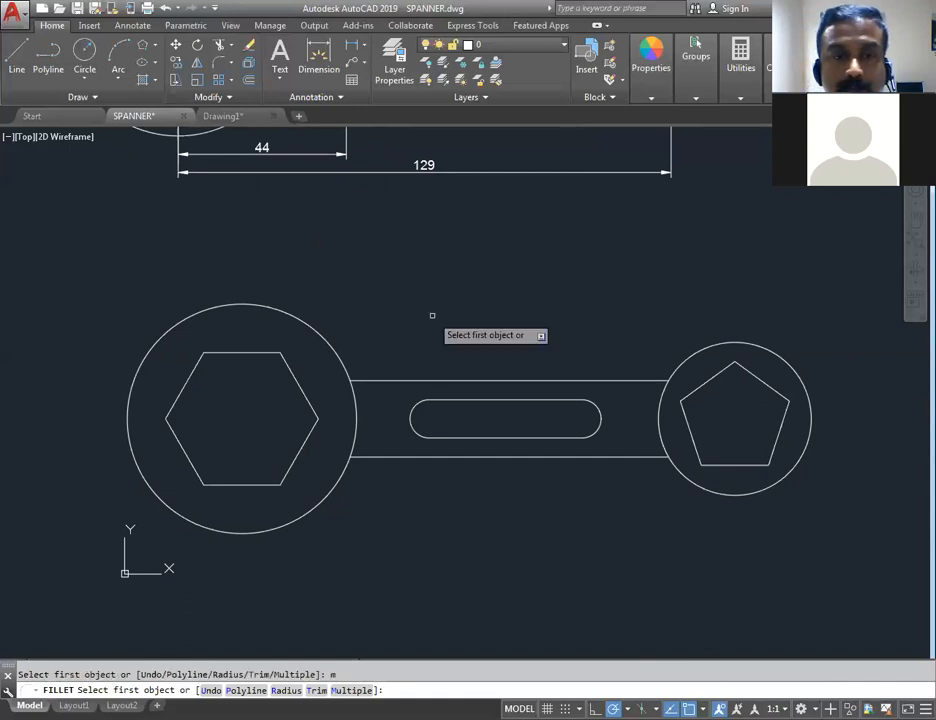
left_click(333, 348)
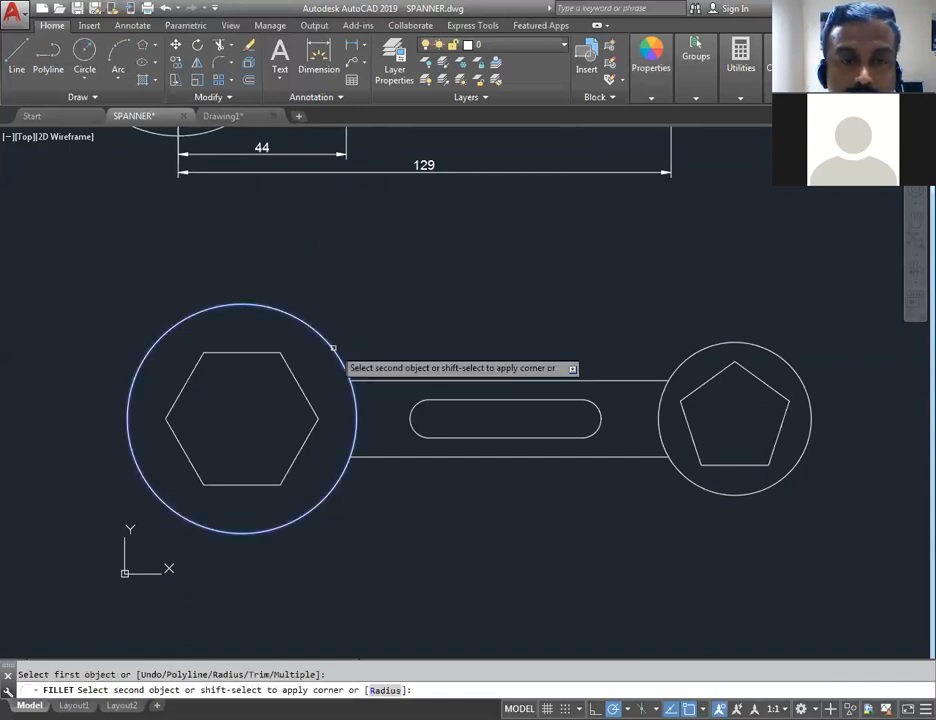
left_click(397, 380)
left_click(662, 378)
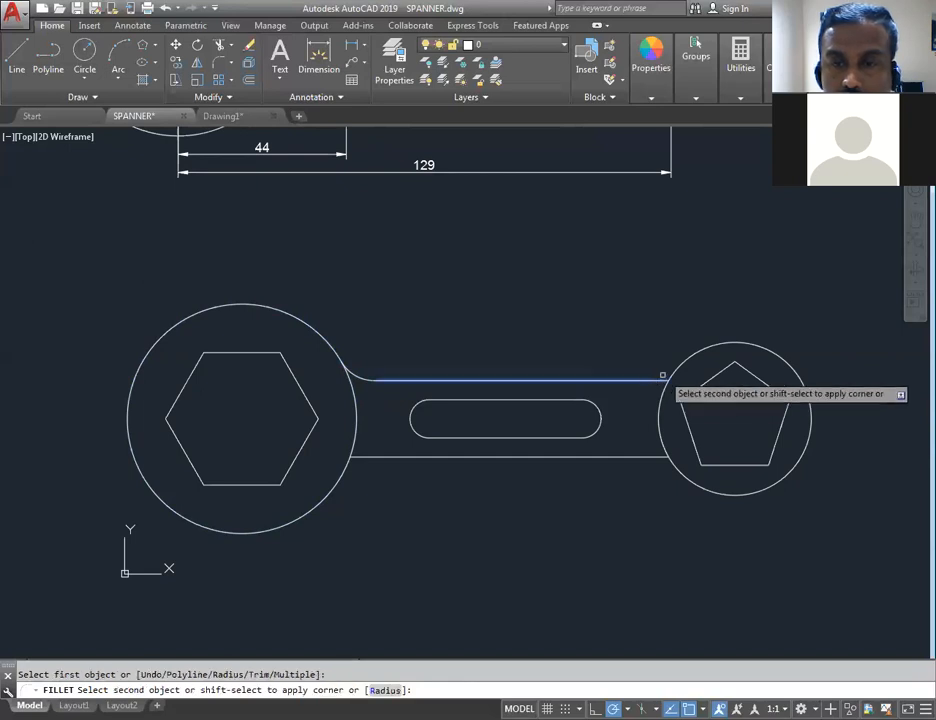
left_click(687, 370)
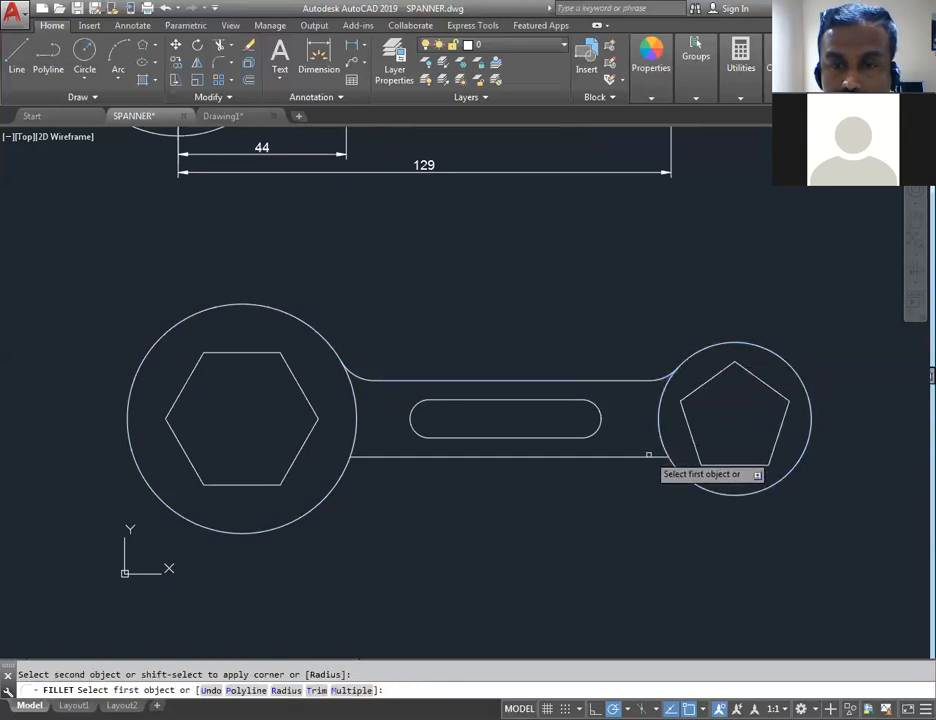
- Fillet the handle's lower edge to both head circles with radius 10 and end the Fillet command
left_click(652, 456)
left_click(689, 484)
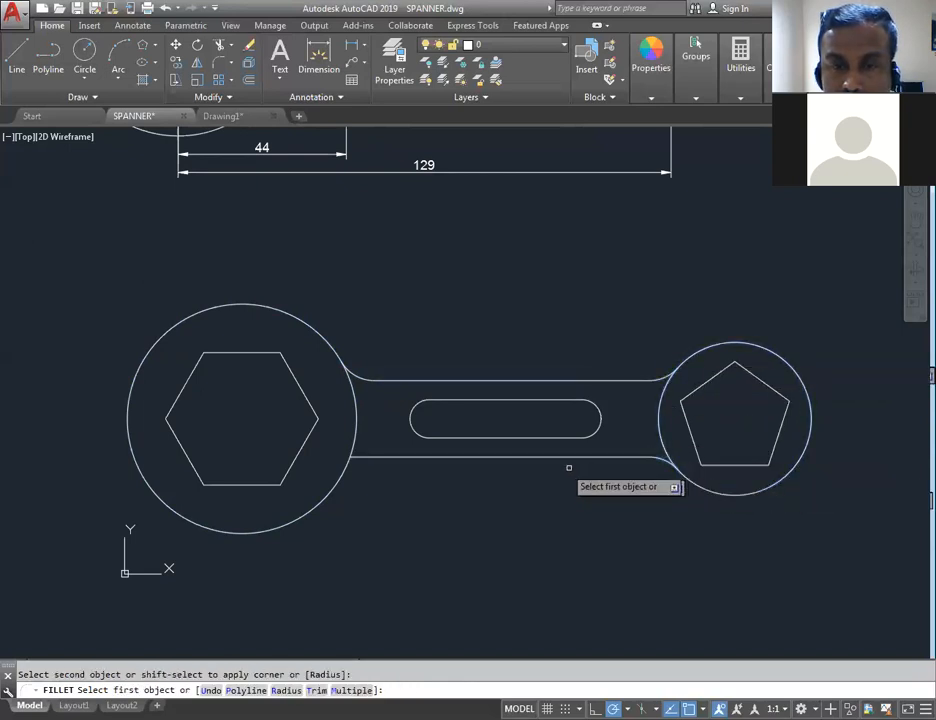
left_click(380, 456)
left_click(345, 470)
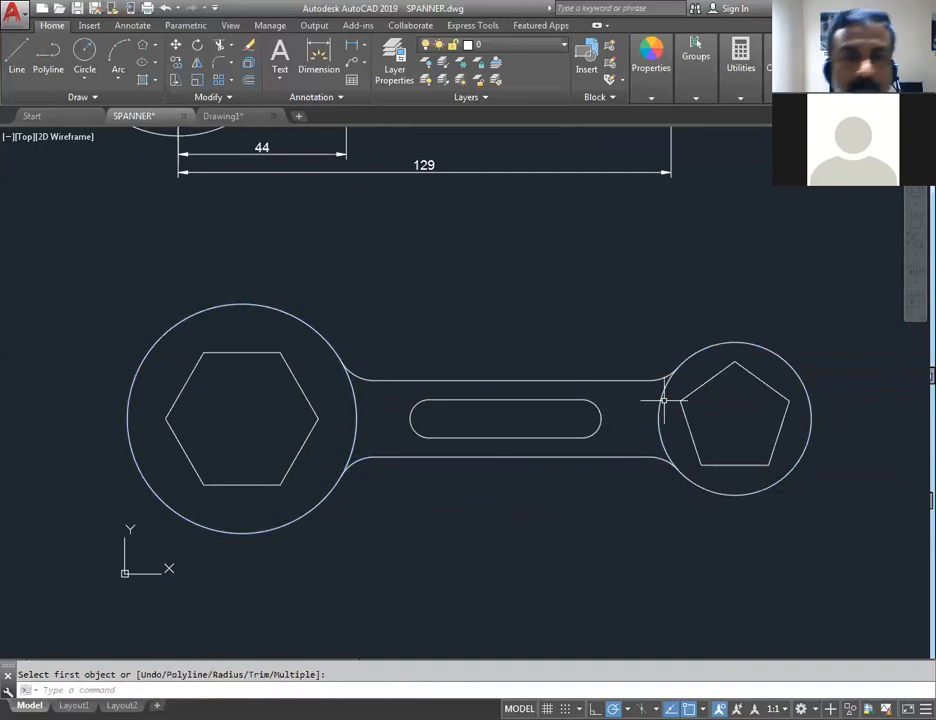
- Examine the hatched handle area on the finished reference spanner and return to the drawn copy
scroll(510, 288, "down", 2)
middle_click_drag(533, 287, 555, 398)
scroll(557, 395, "up", 2)
middle_click_drag(517, 325, 441, 351)
middle_click_drag(735, 317, 227, 338)
middle_click_drag(595, 287, 281, 383)
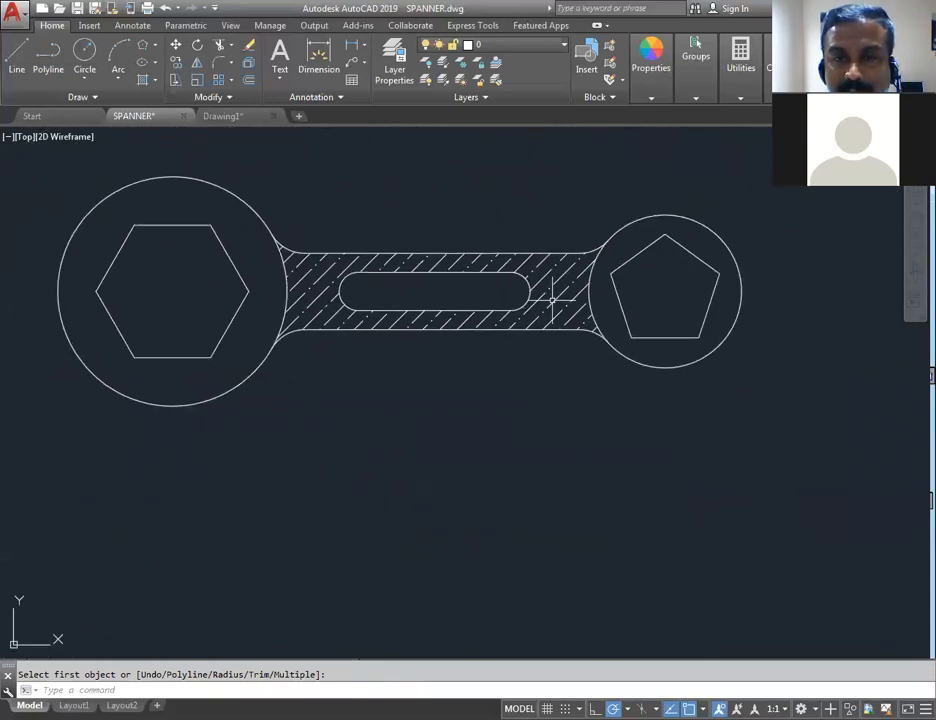
mouse_move(371, 440)
middle_mouse_down()
mouse_move(764, 291)
mouse_move(778, 255)
middle_mouse_up()
mouse_move(489, 256)
middle_mouse_down()
mouse_move(568, 240)
mouse_move(590, 255)
middle_mouse_up()
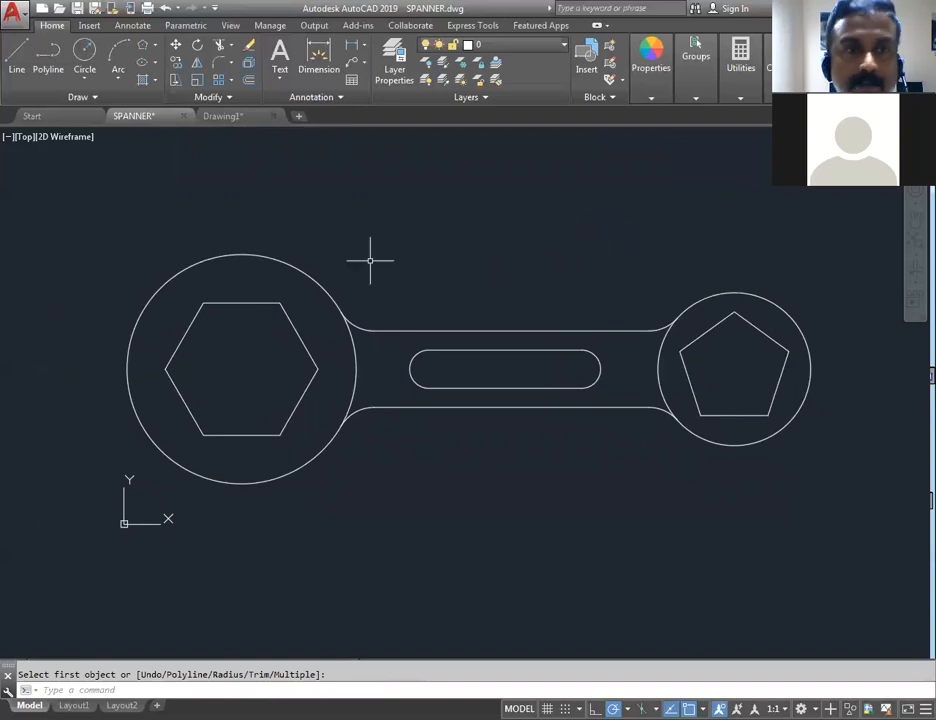
- Start a hatch with the AR-SAND pattern and pick the handle area around the slot as its boundary
left_click(143, 79)
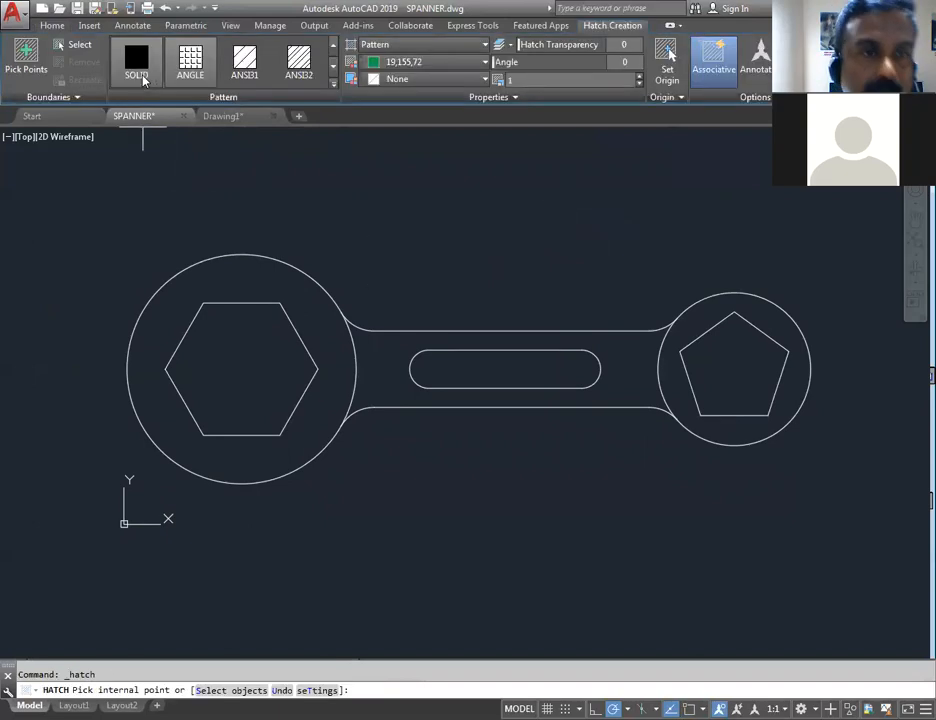
left_click(335, 85)
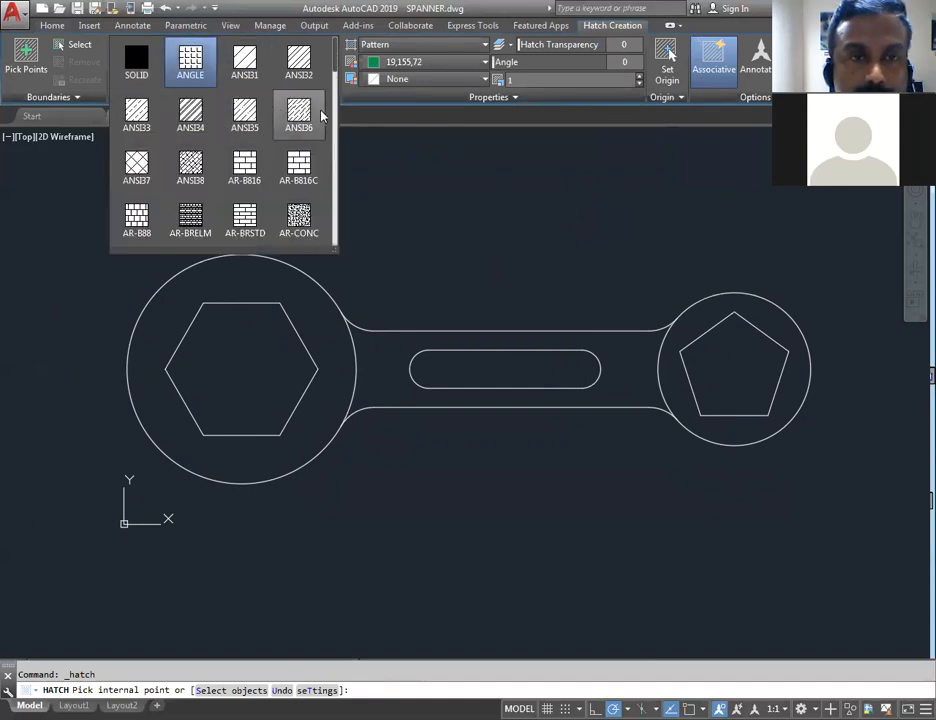
scroll(288, 190, "down", 2)
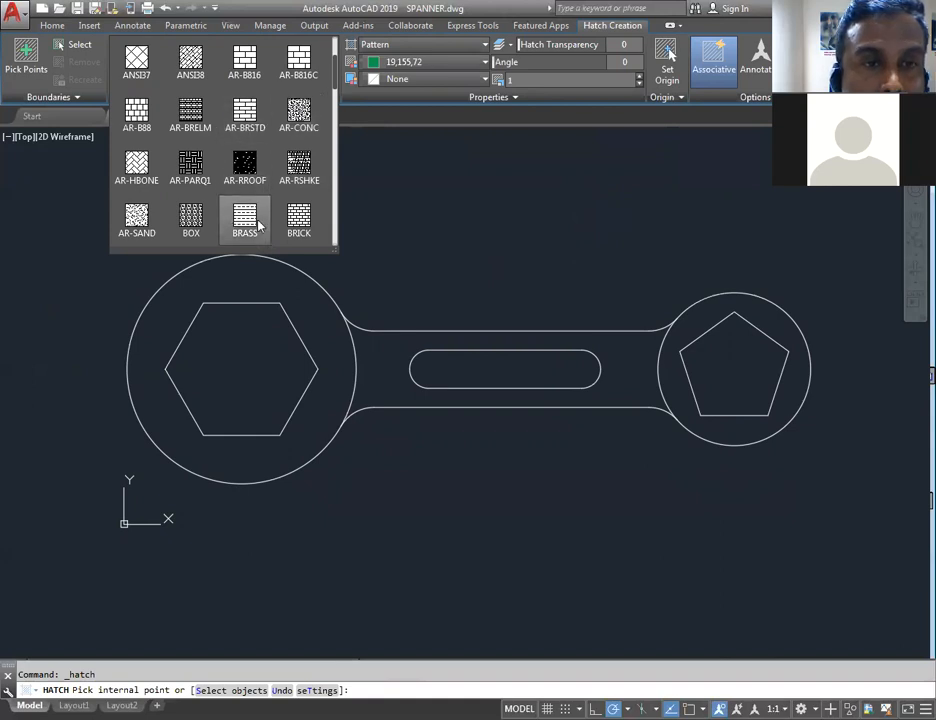
left_click(136, 214)
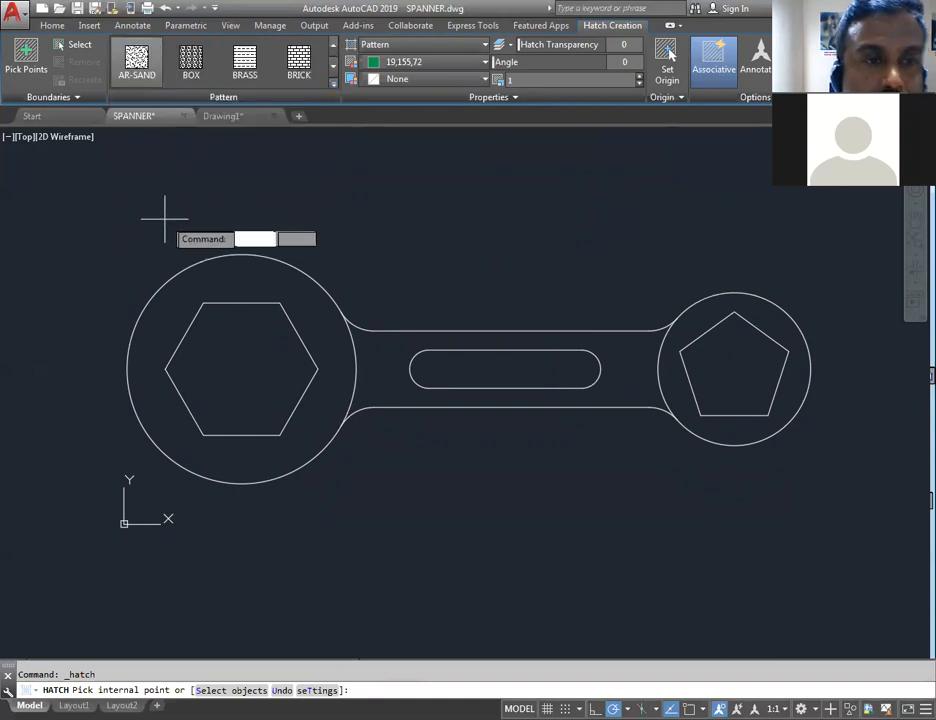
left_click(381, 358)
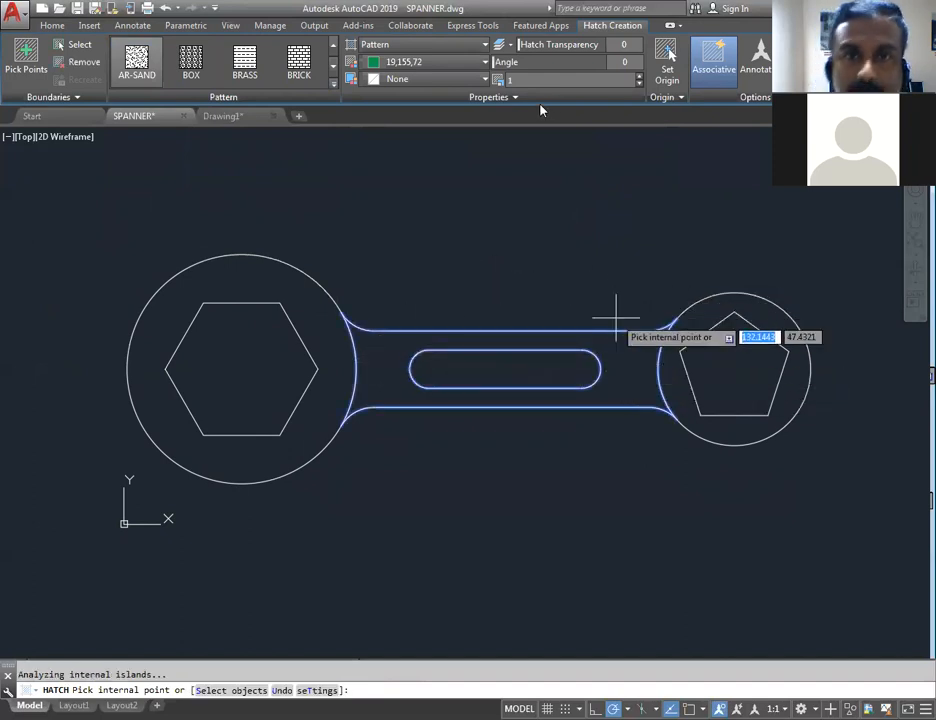
- Try the BRASS, BOX and GOST_GROUND patterns on the handle hatch
left_click(298, 62)
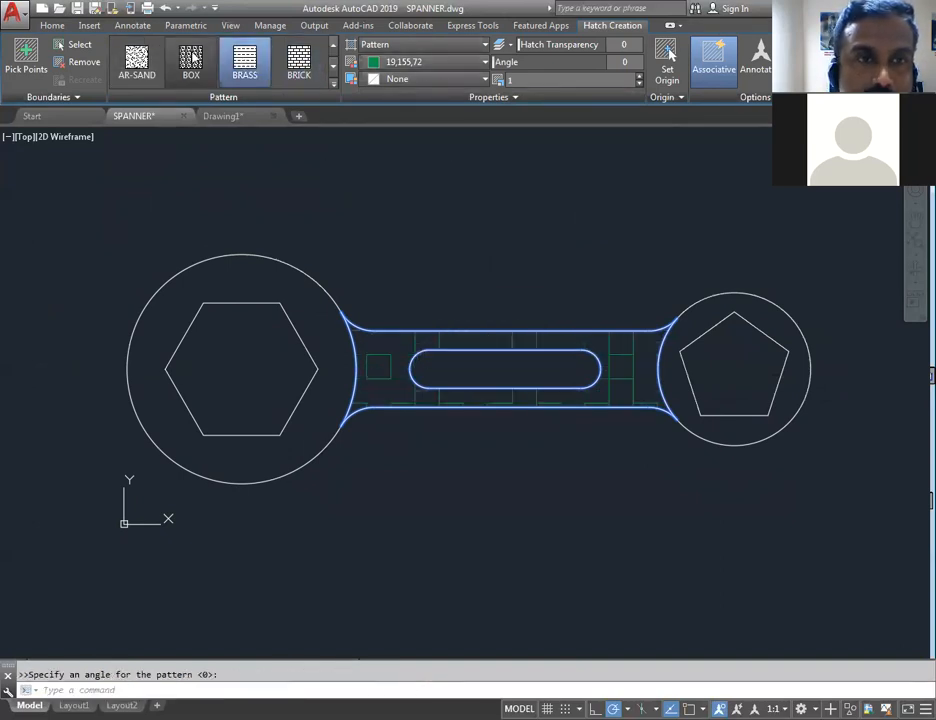
left_click(335, 84)
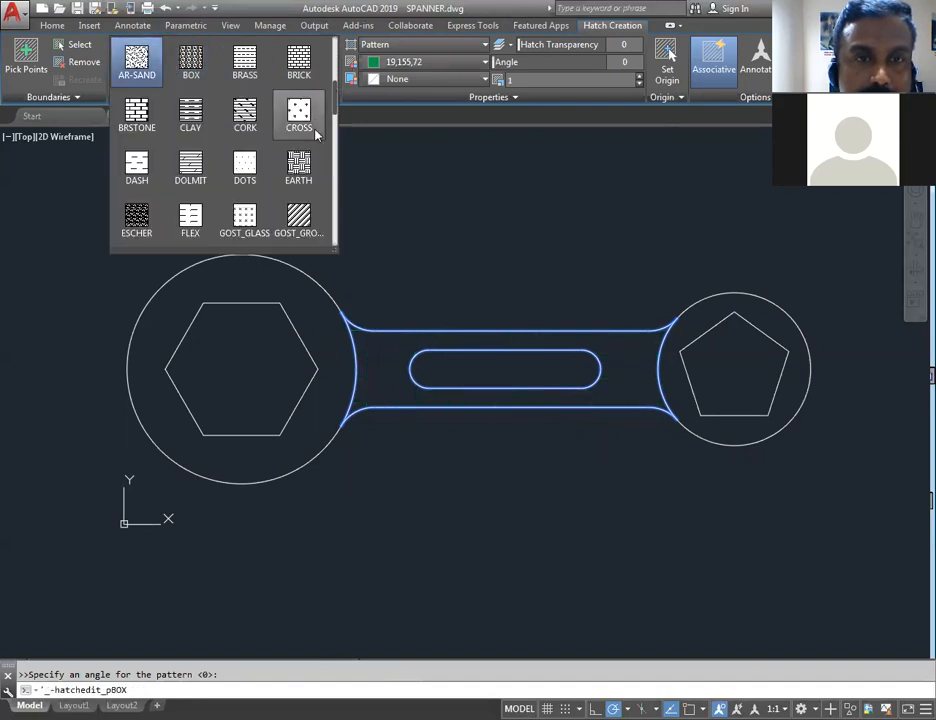
left_click(303, 200)
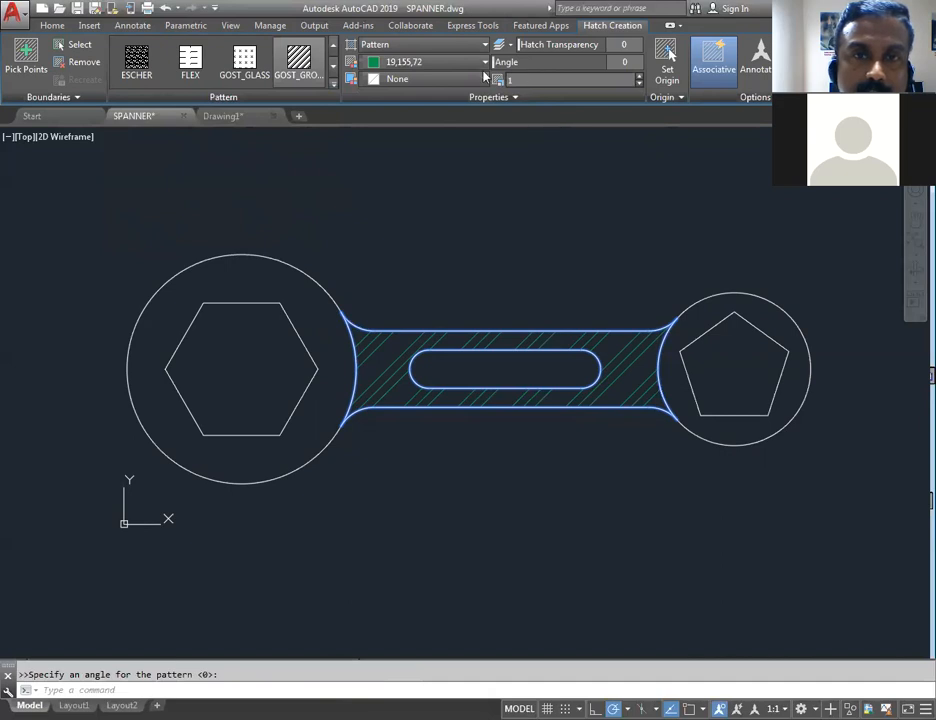
- Set the handle hatch to the GOST_WOOD pattern with colour 244,238,81 and finish the hatch
scroll(245, 50, "down", 1)
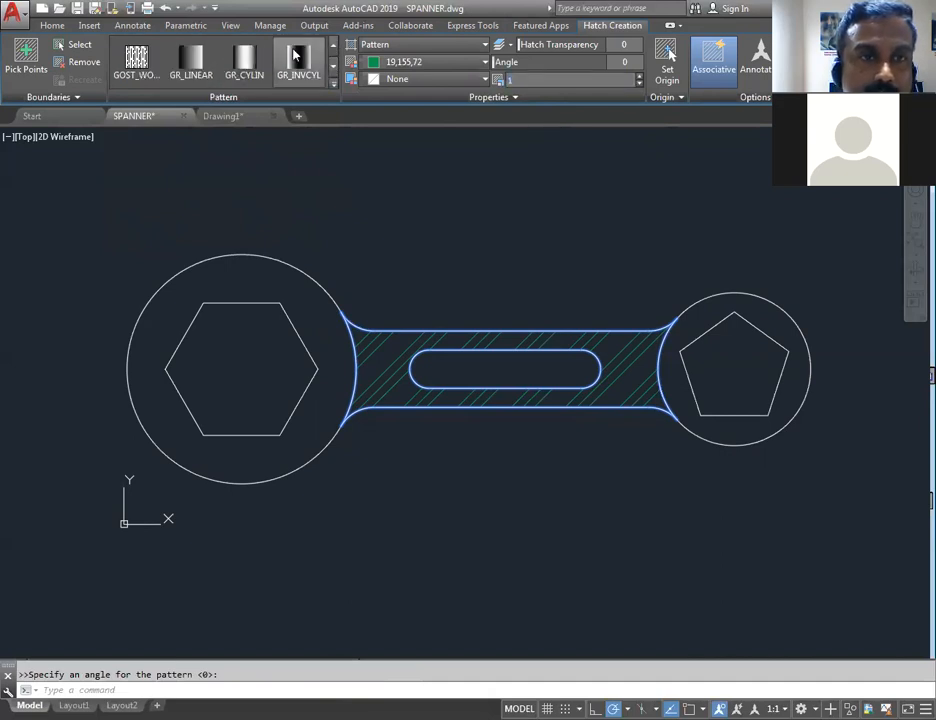
left_click(136, 58)
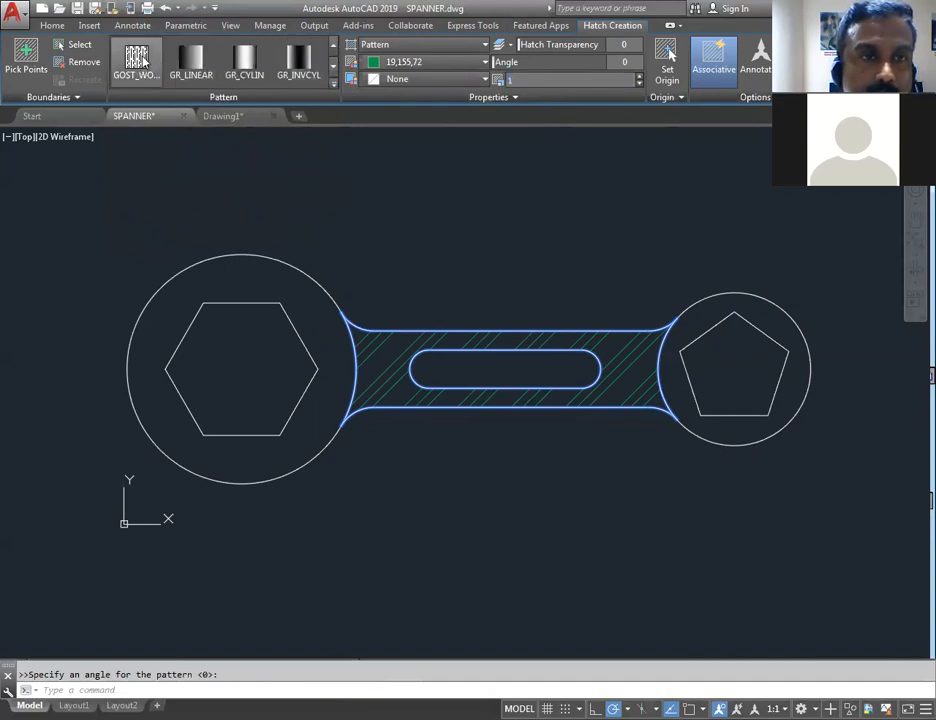
left_click(425, 62)
left_click(431, 150)
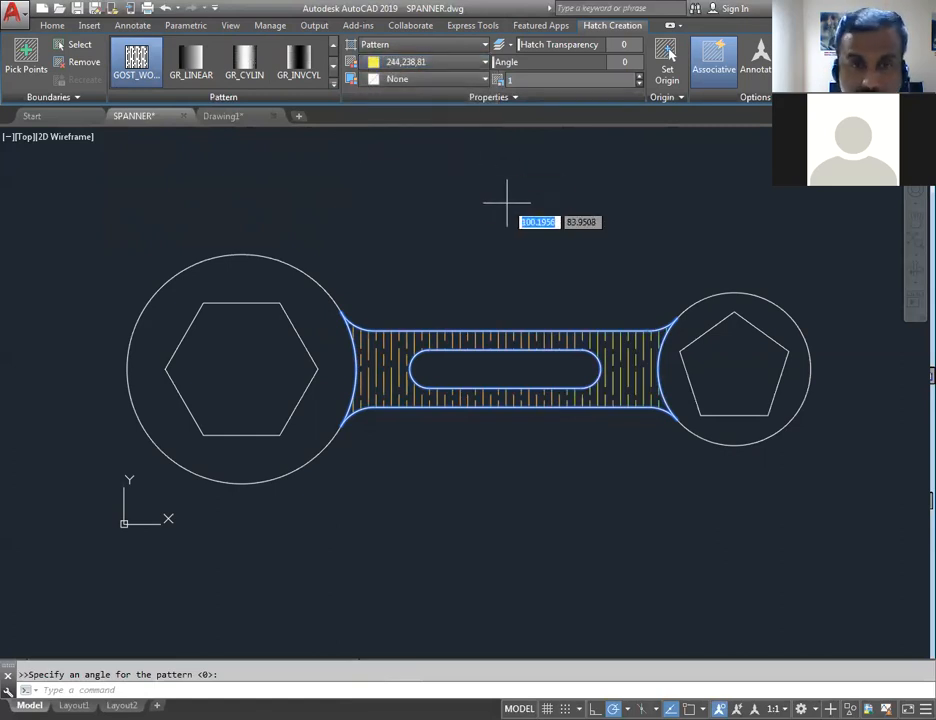
key("Return")
key("Return")
- Examine the hatched spanner copy beside the dimensioned reference, checking the hatch between the heads and around the slot
scroll(433, 243, "down", 2)
mouse_move(495, 238)
middle_mouse_down()
mouse_move(451, 282)
mouse_move(455, 311)
middle_mouse_up()
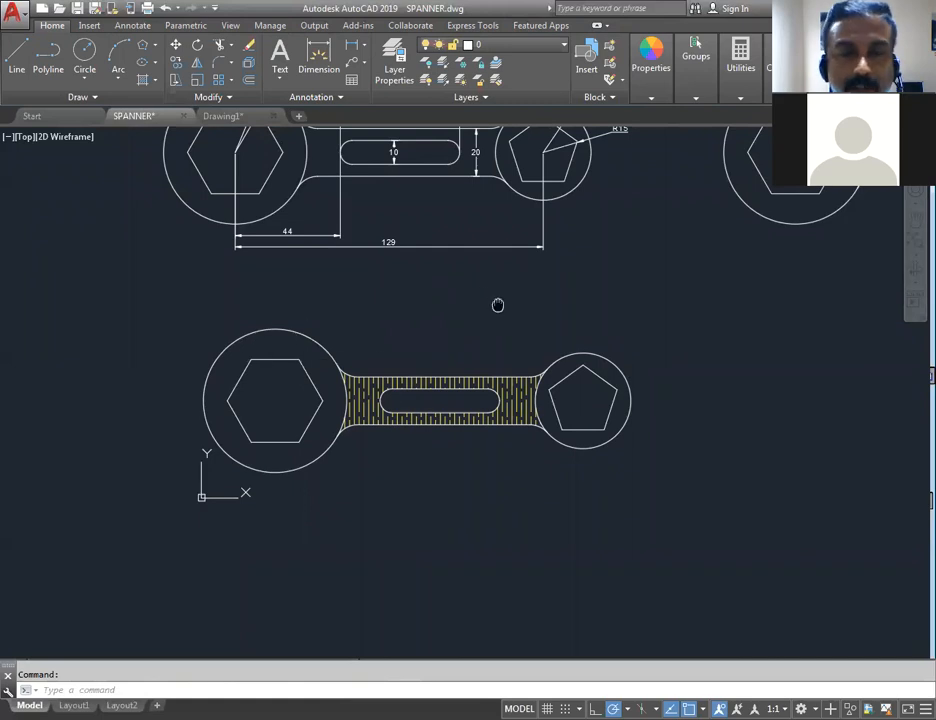
middle_click_drag(498, 305, 486, 327)
scroll(380, 338, "up", 4)
middle_click_drag(382, 338, 420, 198)
scroll(434, 203, "down", 2)
middle_click_drag(510, 214, 520, 217)
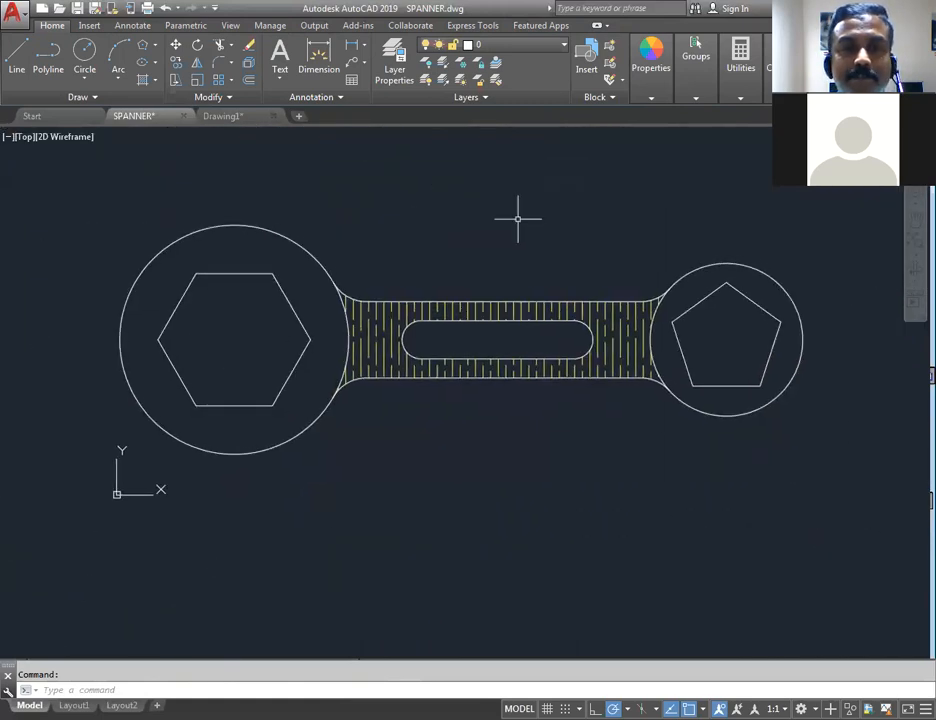